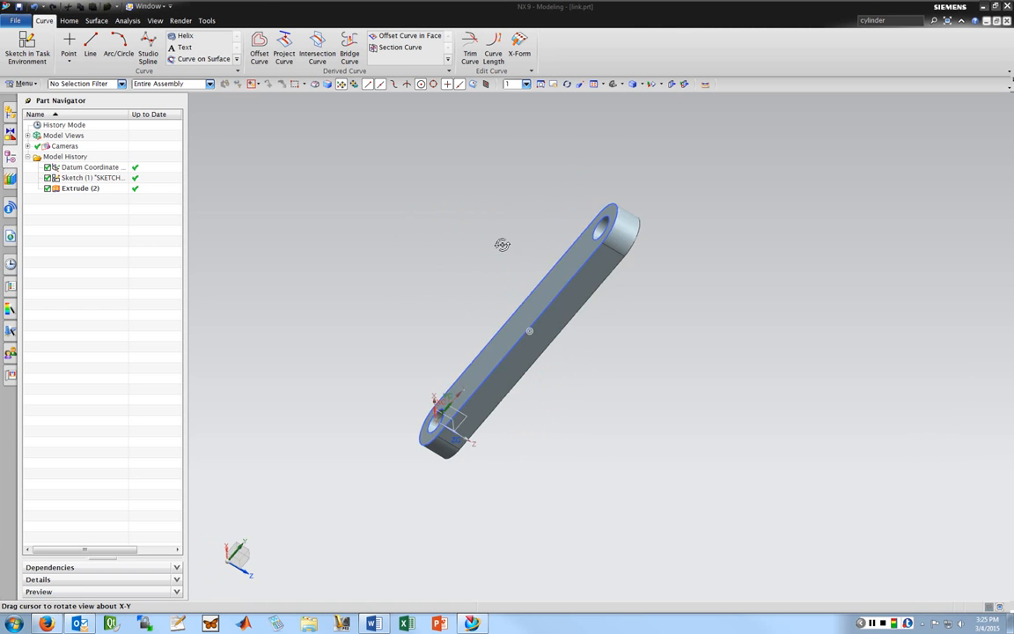
- Switch the link part from Modeling to the Advanced Simulation application
key(Escape)
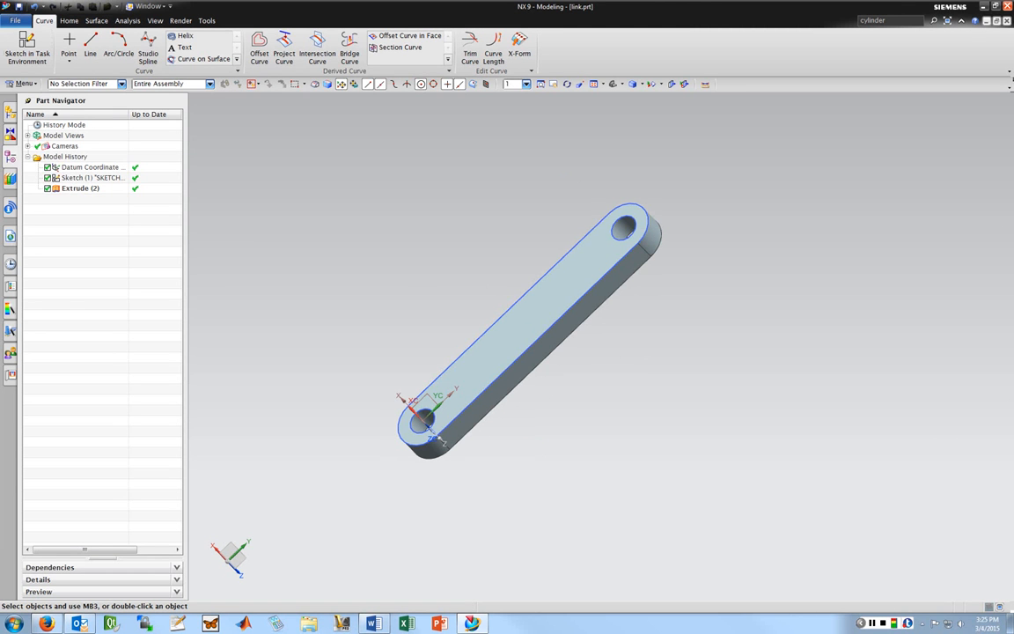
click(15, 20)
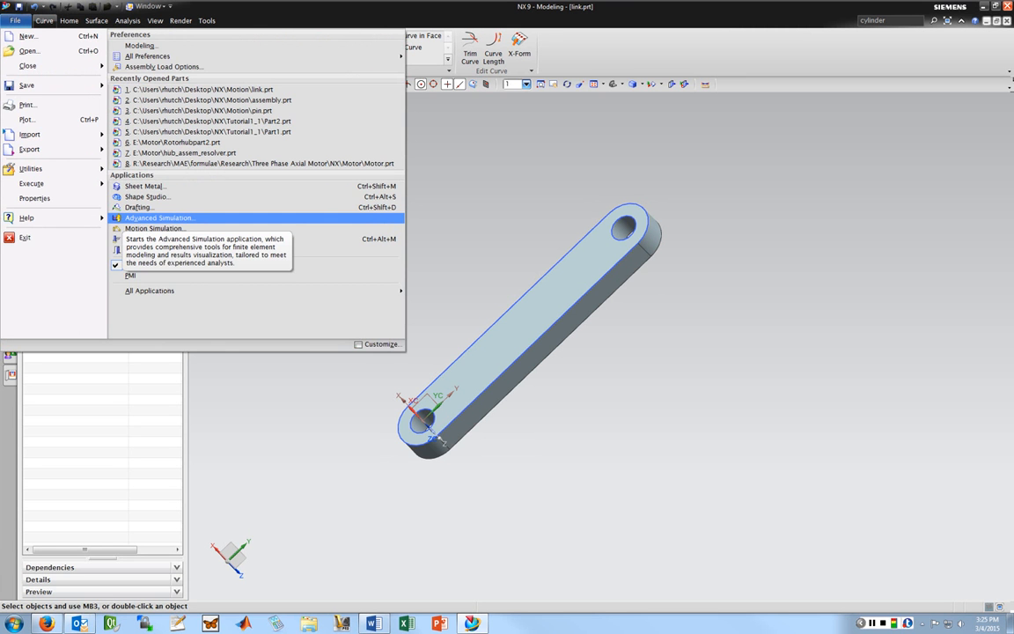
key(Escape)
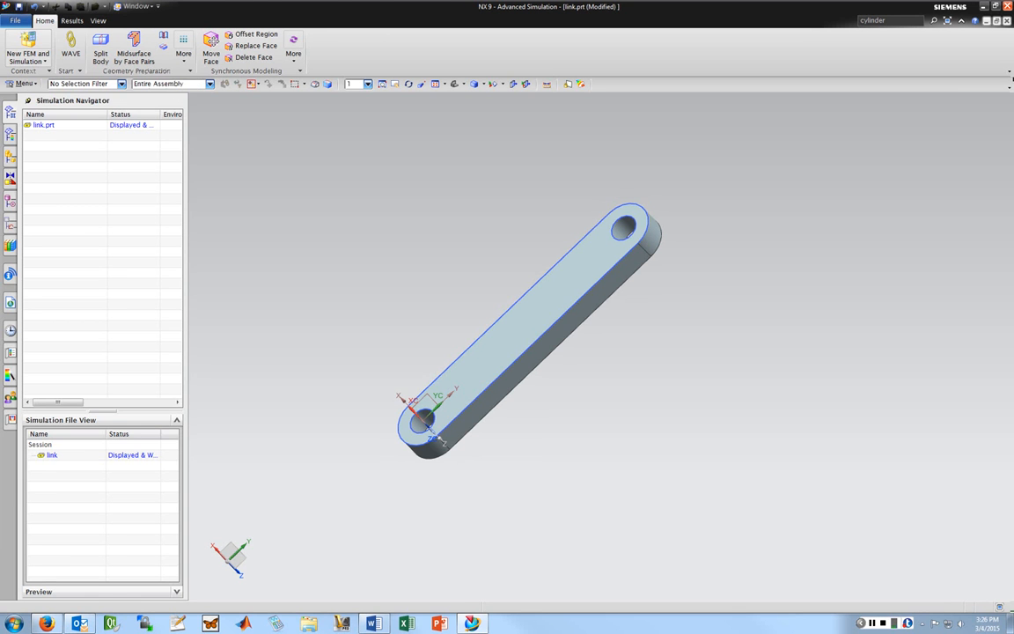
- Start a new FEM and simulation for the link part, review the available solvers and choose NX NASTRAN
click(28, 48)
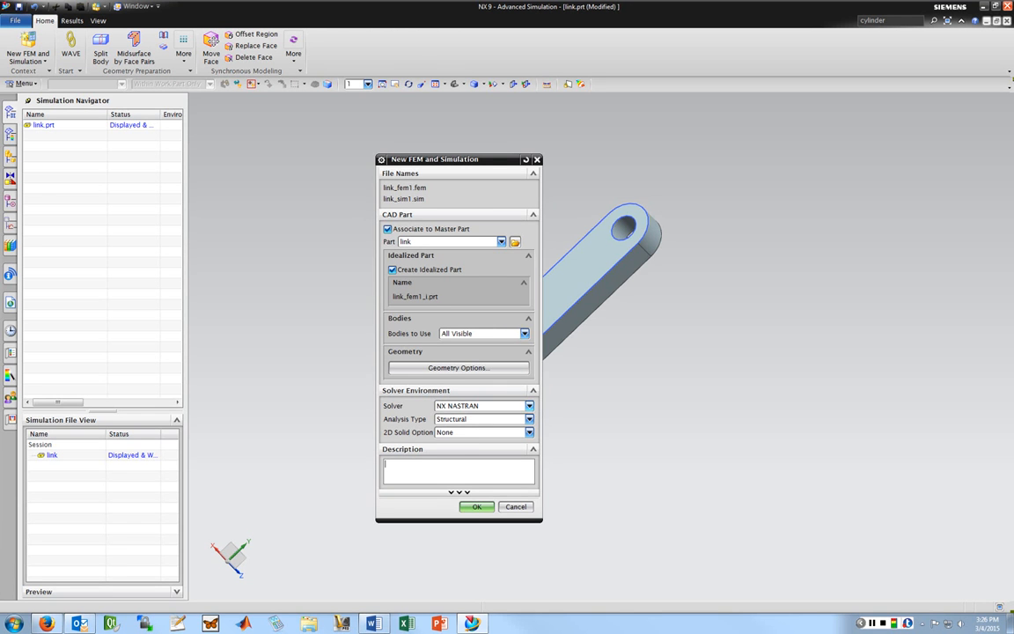
click(483, 406)
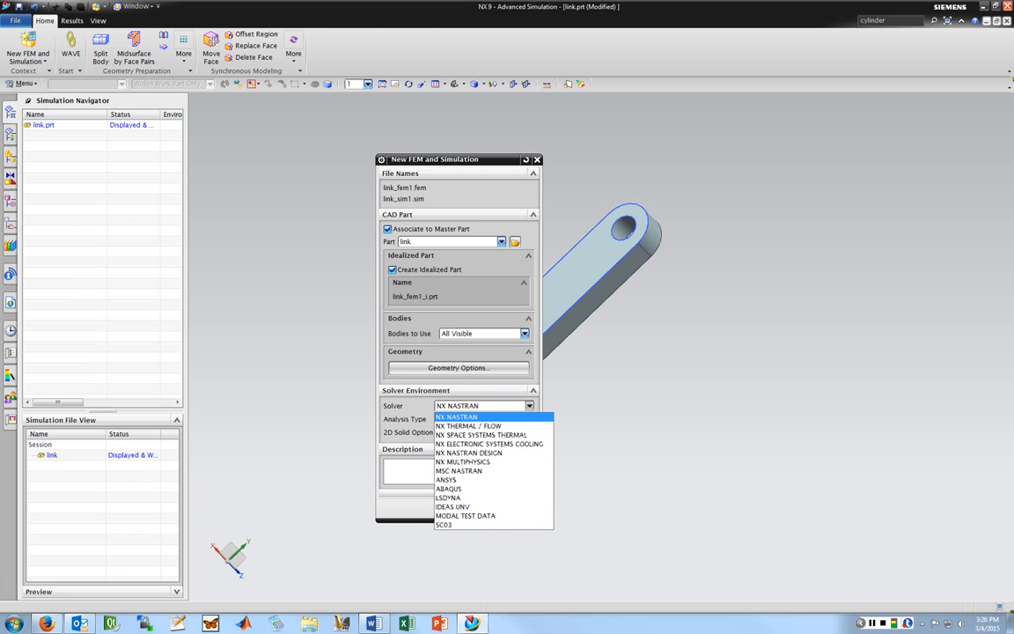
key(Up)
key(Up)
key(Up)
key(Up)
key(Up)
key(Up)
key(Up)
key(Up)
key(Up)
key(Up)
key(Down)
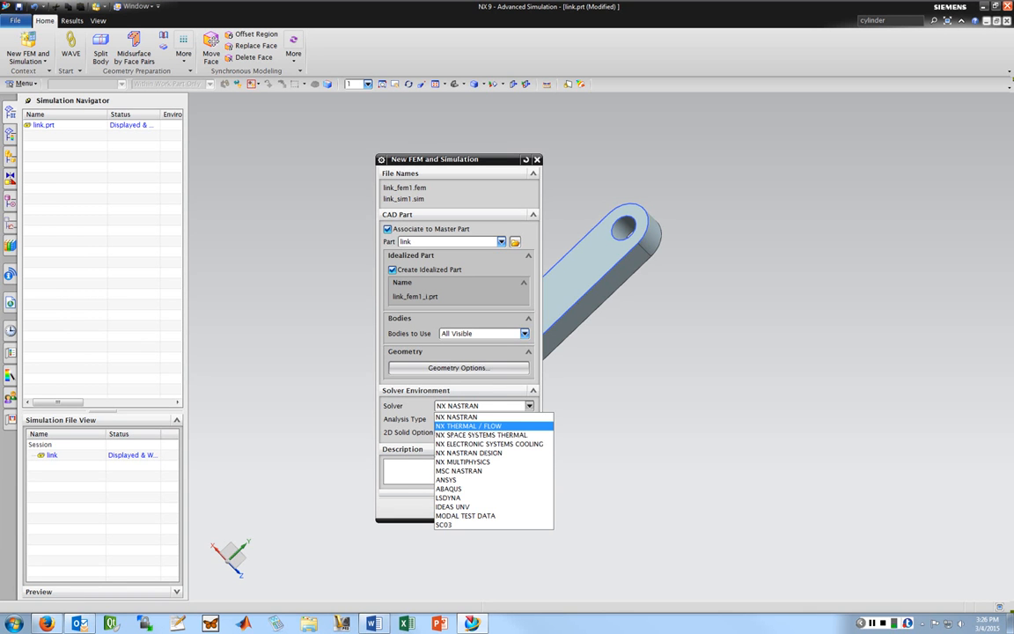
key(Down)
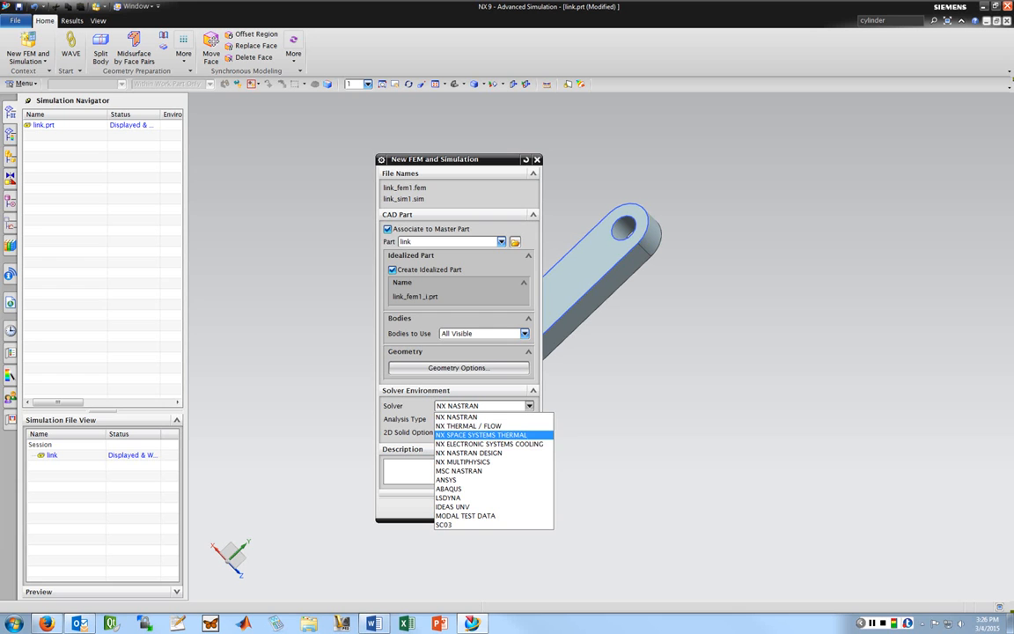
key(Down)
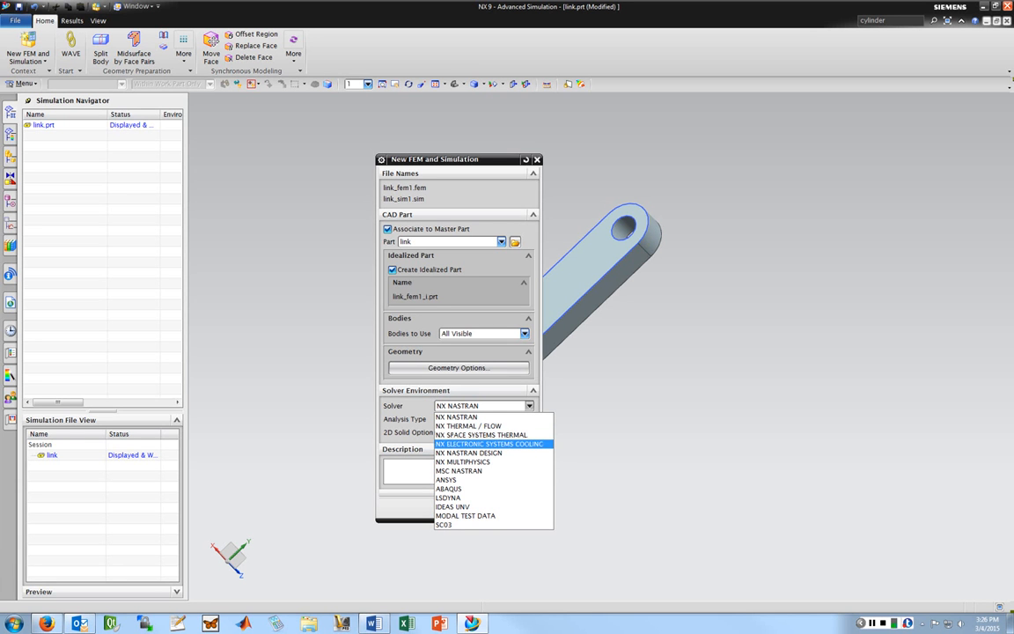
key(Down)
key(Down)
key(Down)
key(Down)
key(Down)
key(Down)
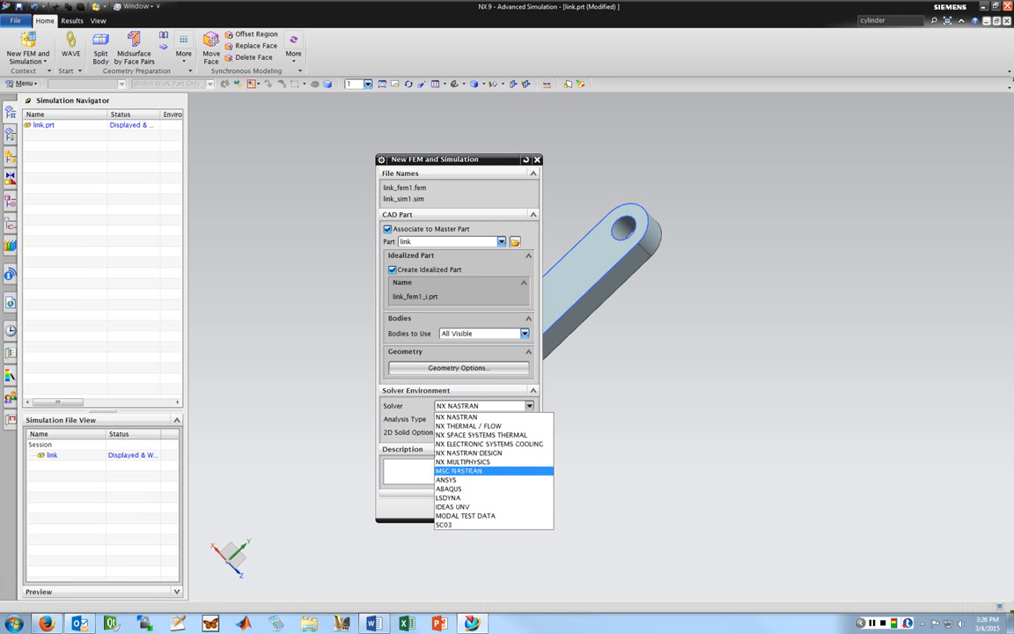
key(Up)
key(Up)
key(Up)
key(Up)
key(Up)
key(Up)
key(Up)
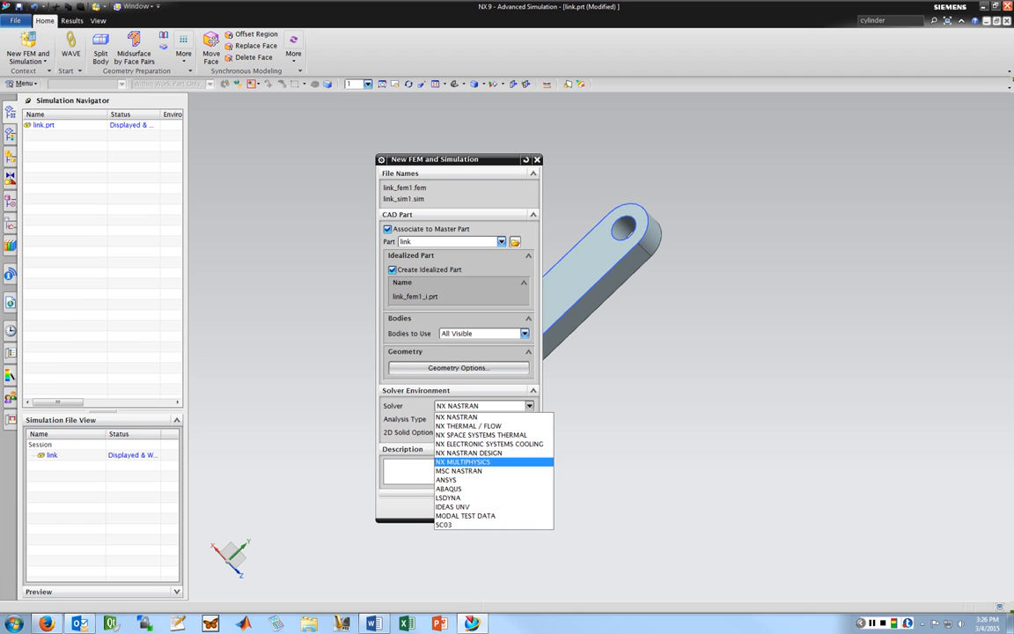
key(Down)
key(Down)
key(Down)
key(Down)
key(Down)
key(Down)
key(Down)
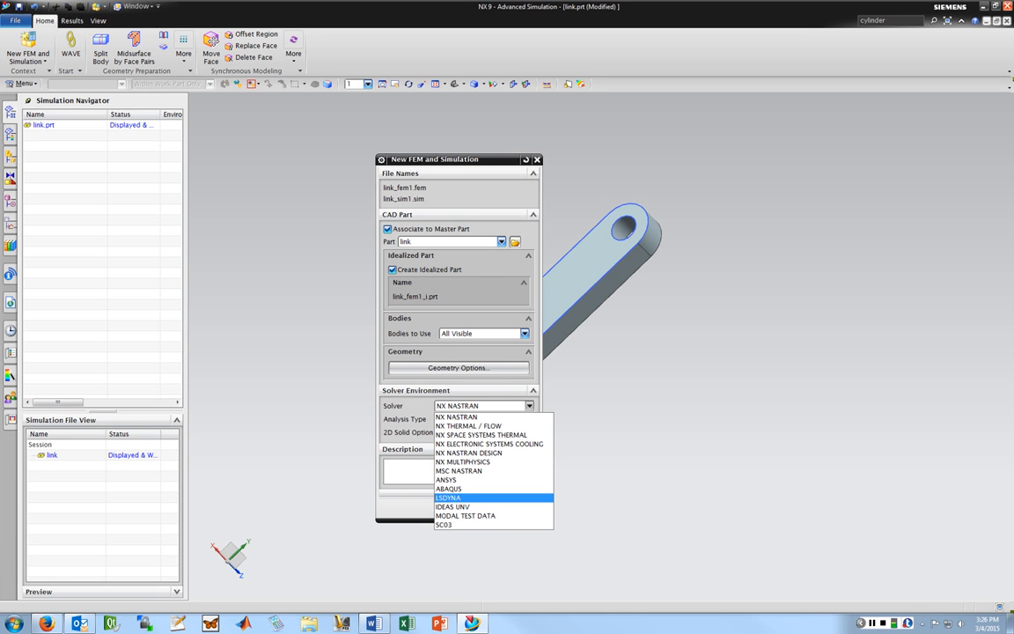
key(Up)
key(Up)
key(Up)
key(Up)
key(Up)
key(Up)
key(Up)
key(Up)
key(Up)
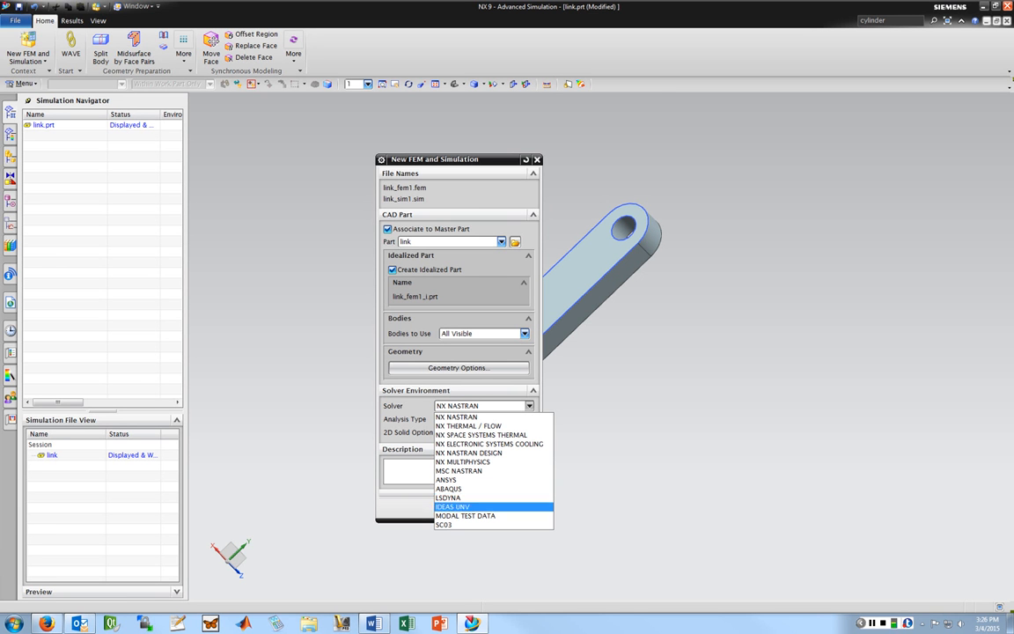
key(Return)
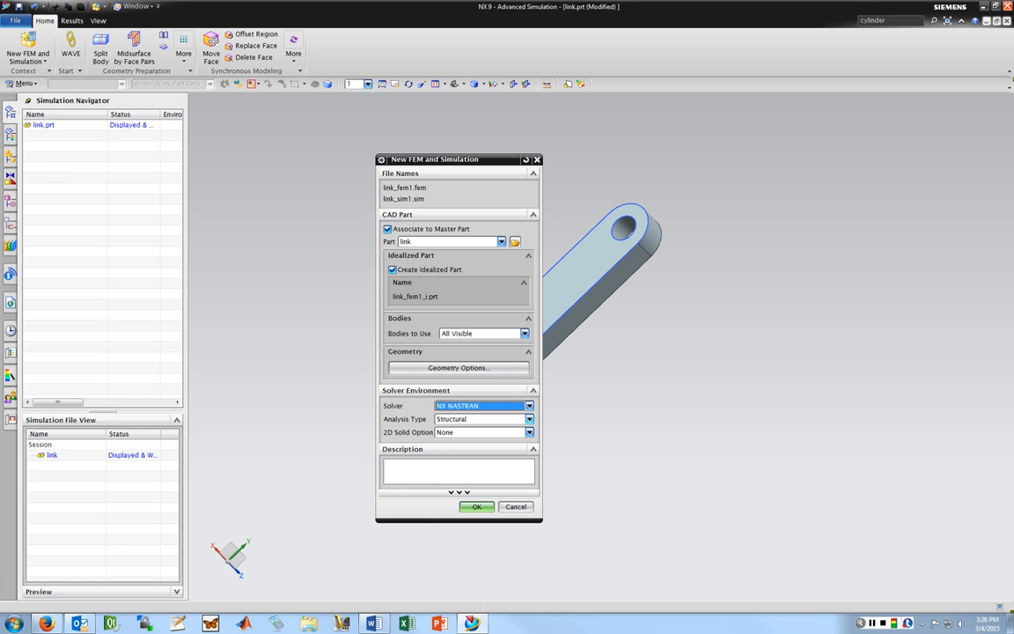
- Review the analysis types for the new simulation and keep Structural
key(Tab)
key(alt+Down)
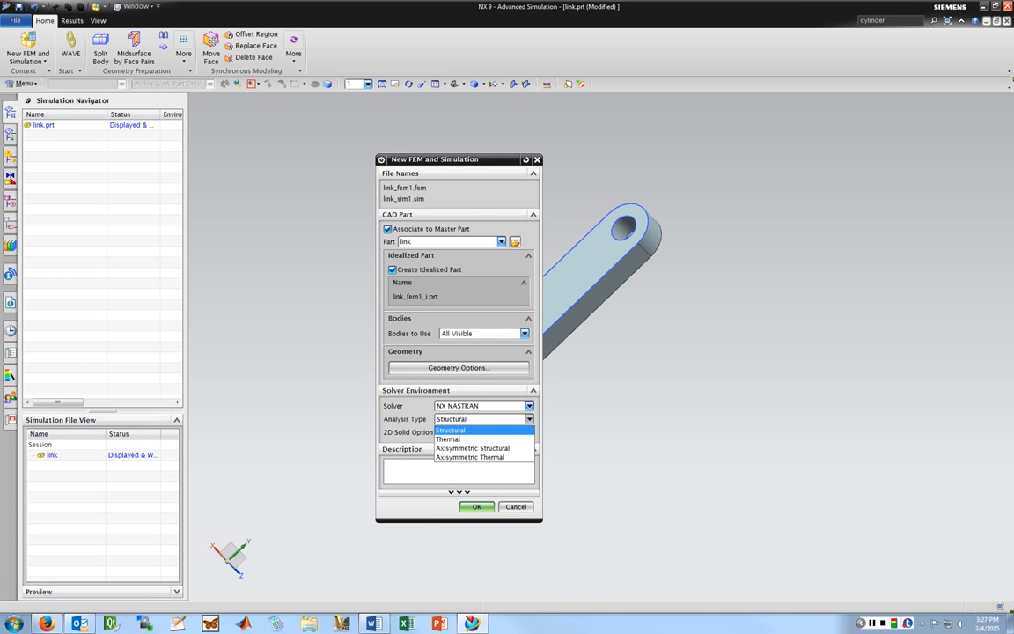
key(Down)
key(Down)
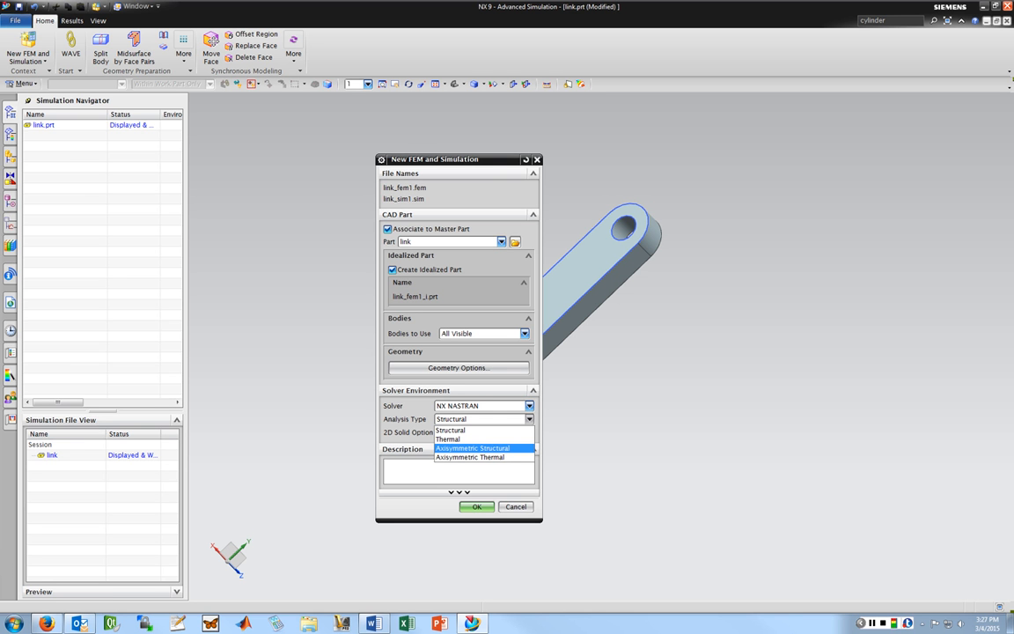
key(Up)
key(Up)
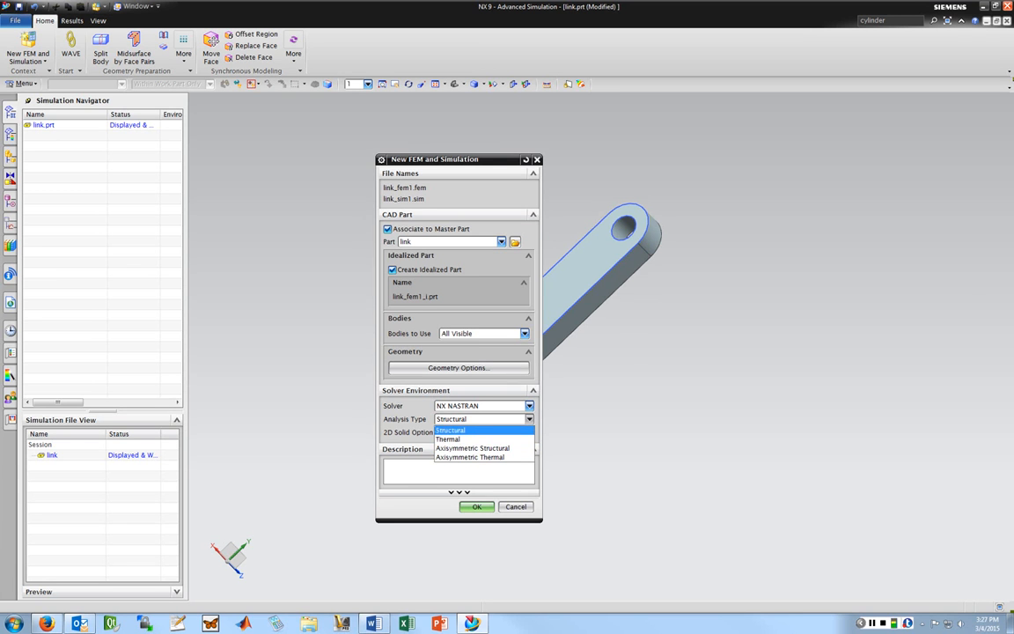
key(Down)
key(Escape)
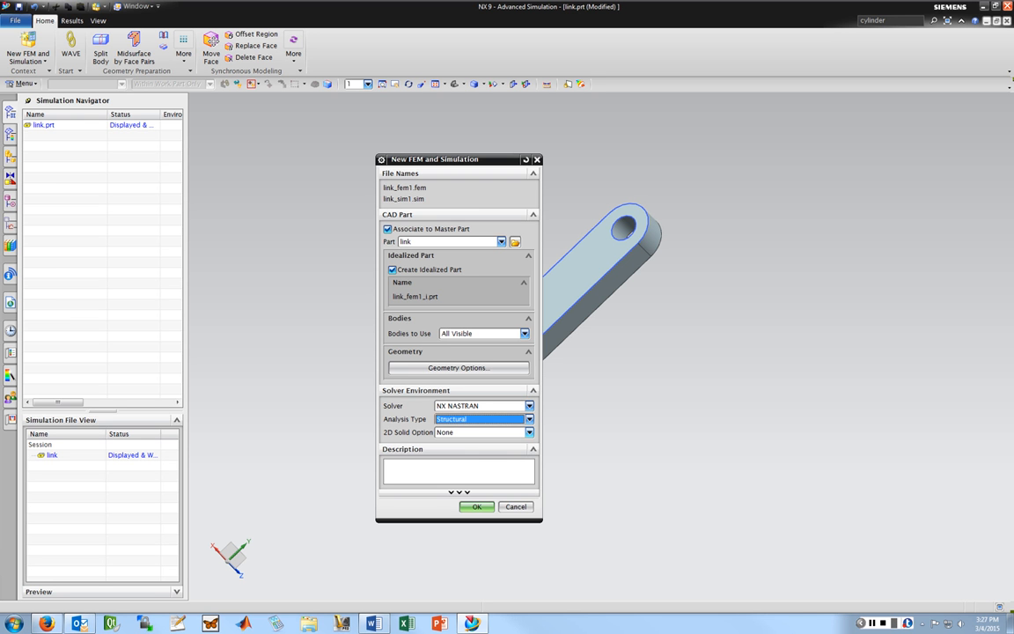
- Keep the 2D solid option at None and create the FEM and simulation files
click(529, 432)
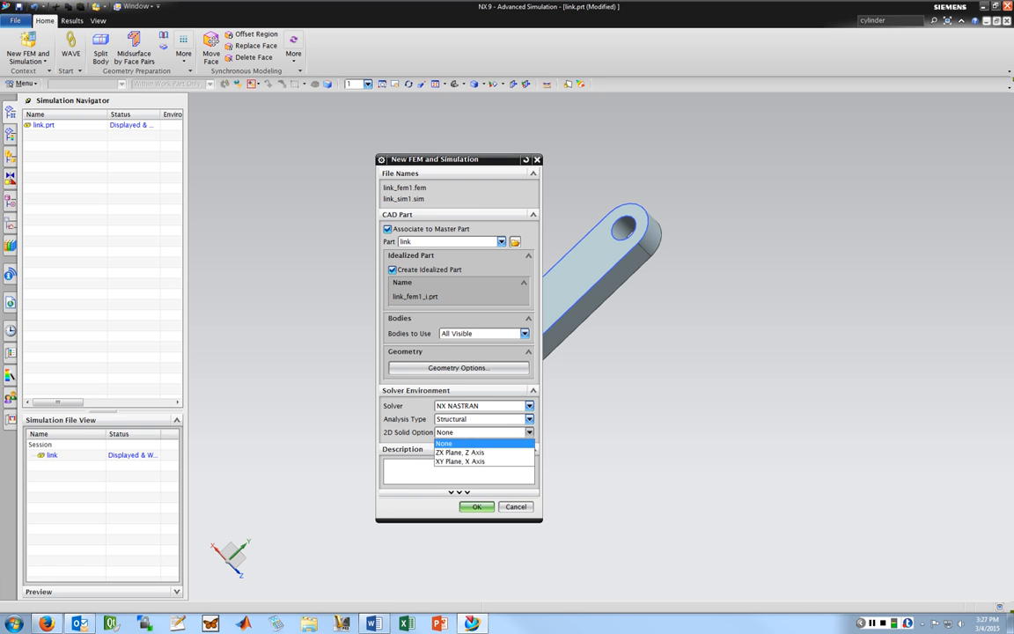
key(Escape)
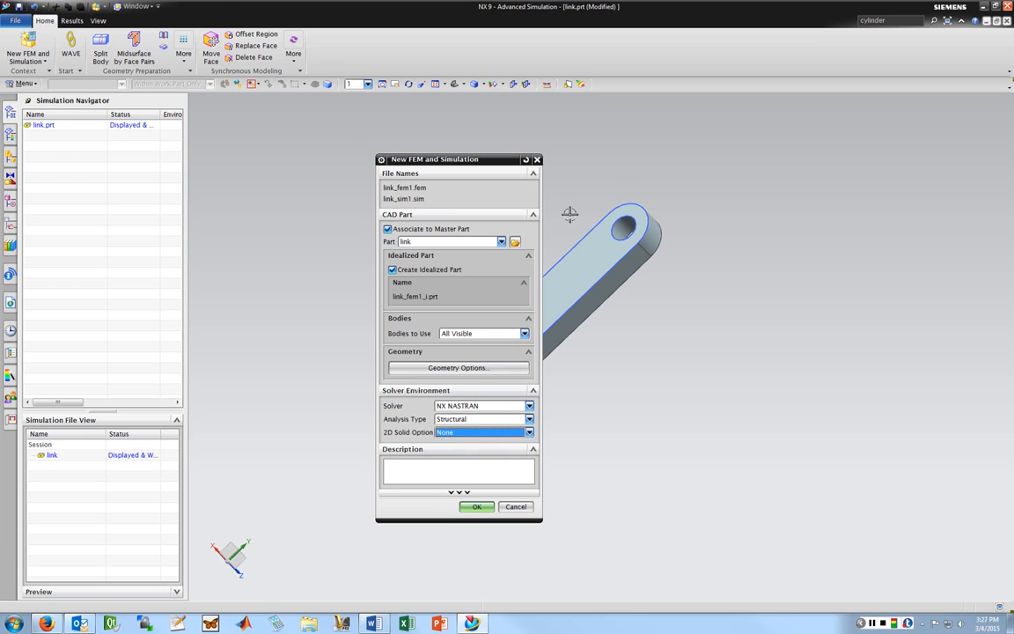
key(Return)
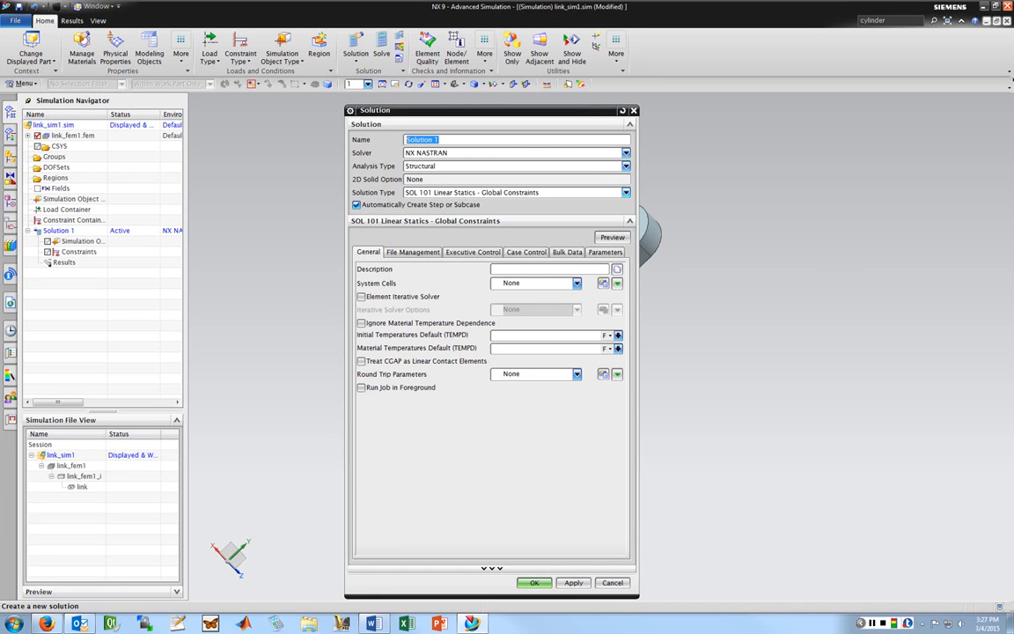
- Review the available NX NASTRAN solution types for Solution 1 and keep SOL 101 Linear Statics - Global Constraints
click(626, 193)
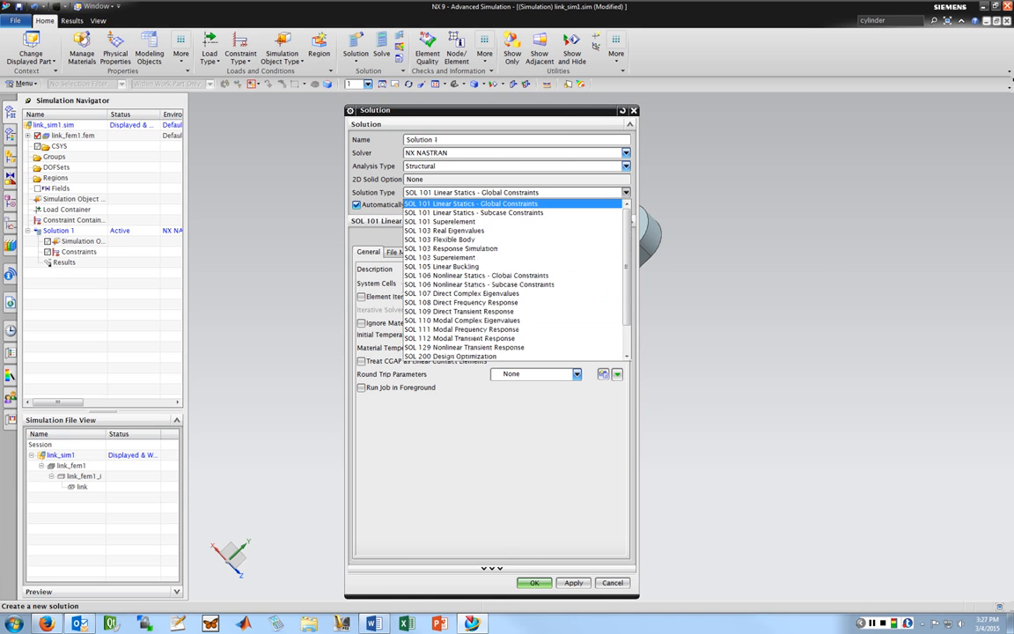
mouse_move(627, 231)
mouse_down()
mouse_move(627, 259)
mouse_move(627, 230)
mouse_up()
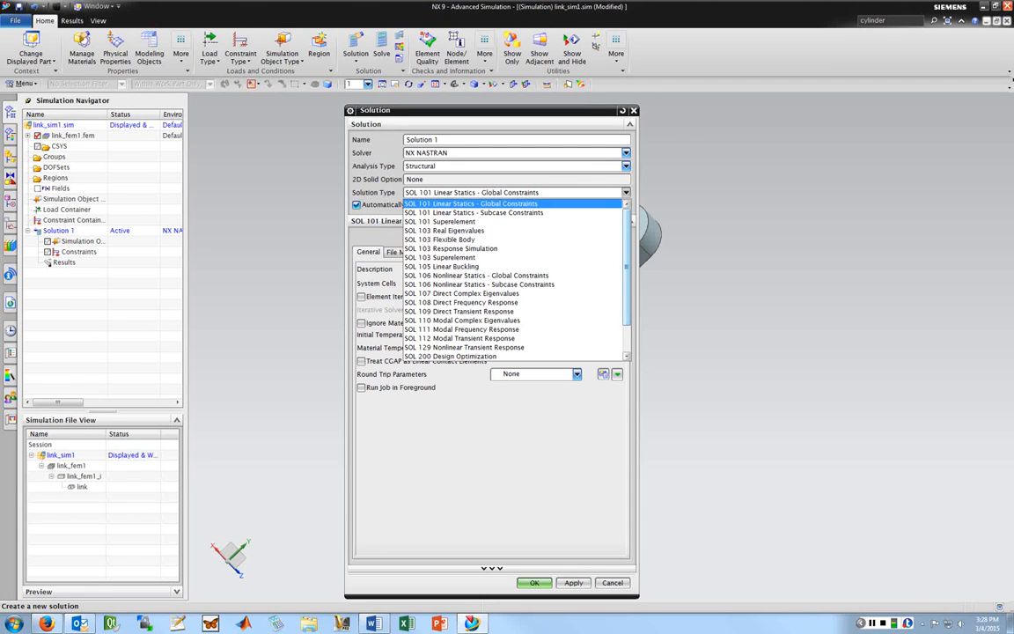
key(Down)
key(Down)
key(Down)
key(Down)
key(Down)
key(Down)
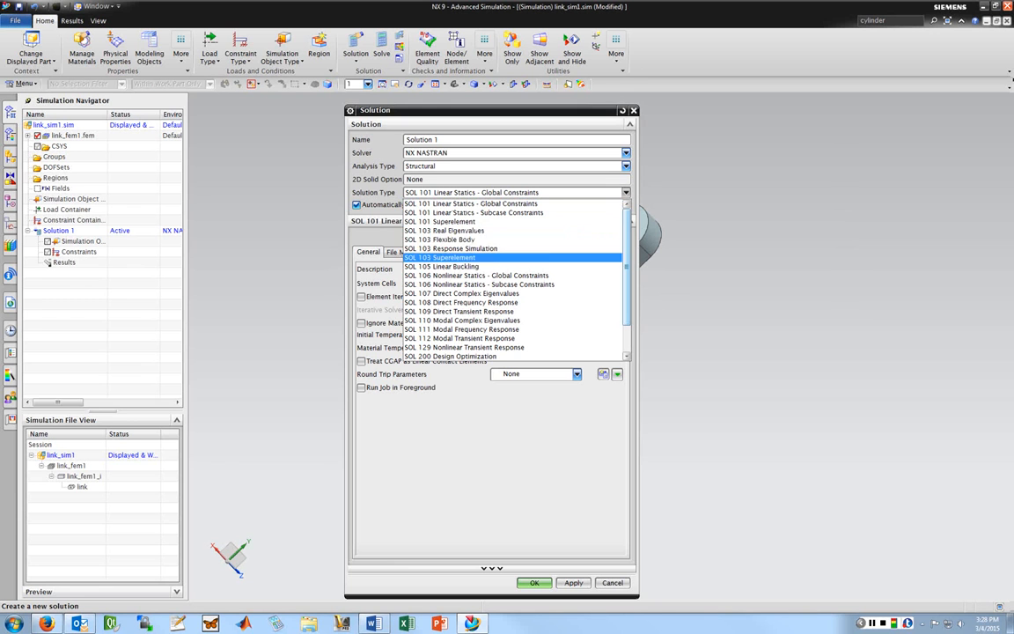
key(Up)
key(Up)
key(Down)
key(Down)
key(Down)
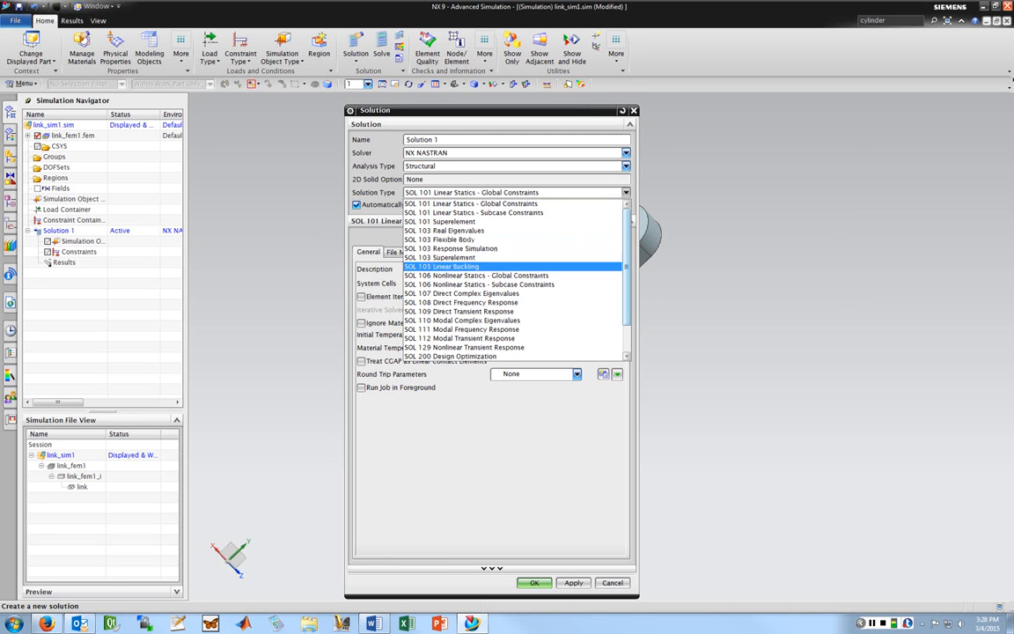
key(Down)
key(Down)
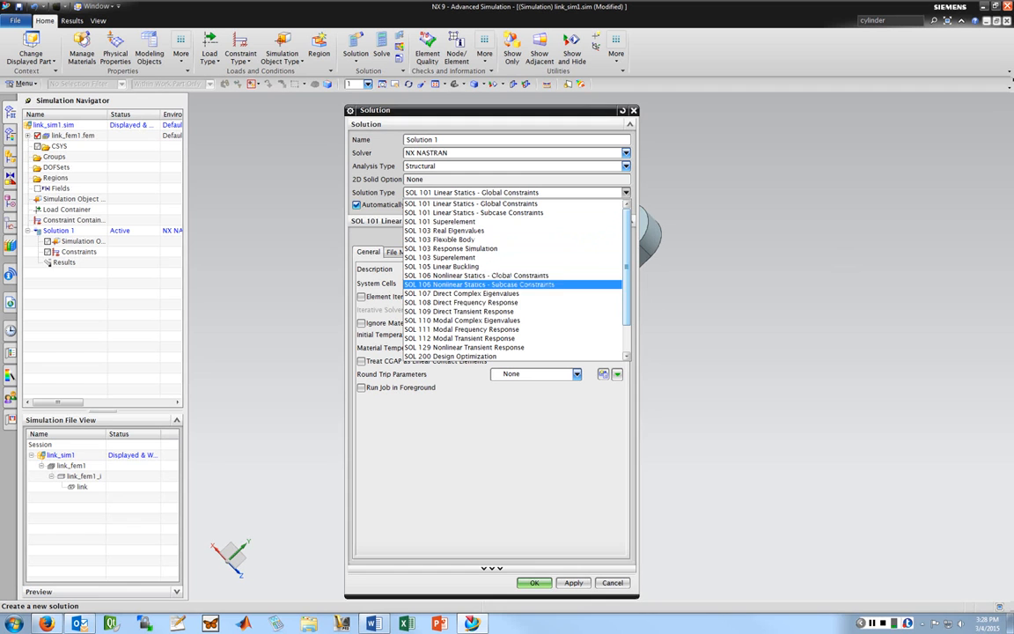
key(Up)
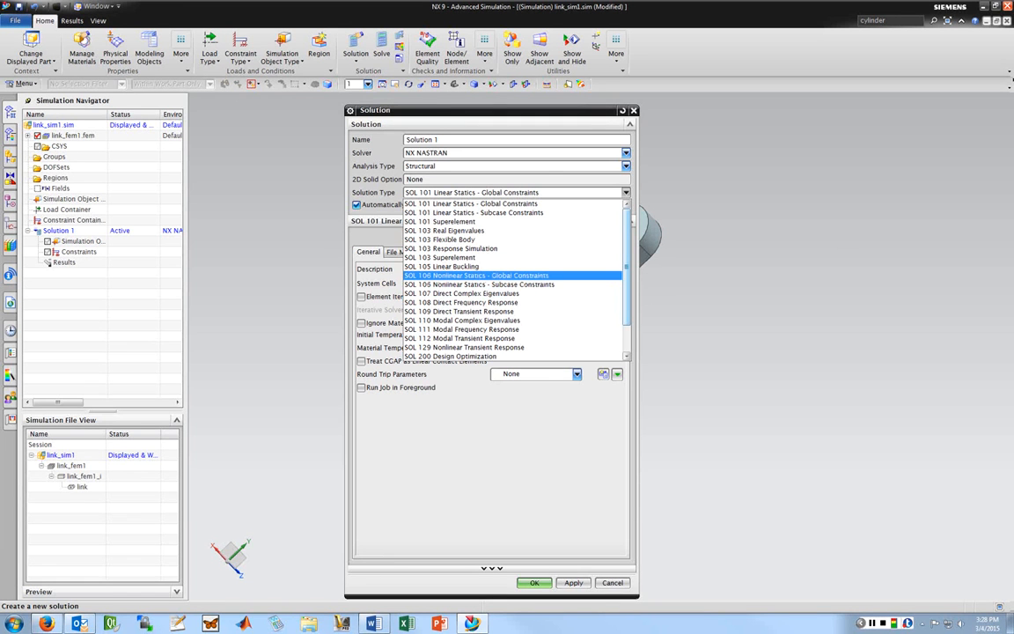
key(Home)
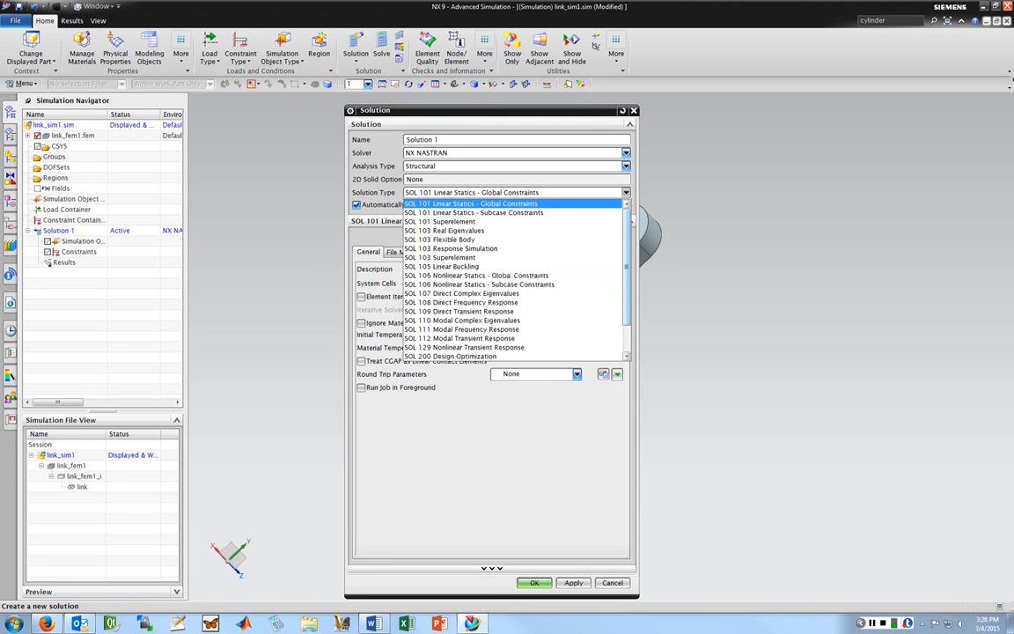
key(Down)
key(Down)
key(Down)
key(Down)
key(Down)
key(Down)
key(Down)
key(Down)
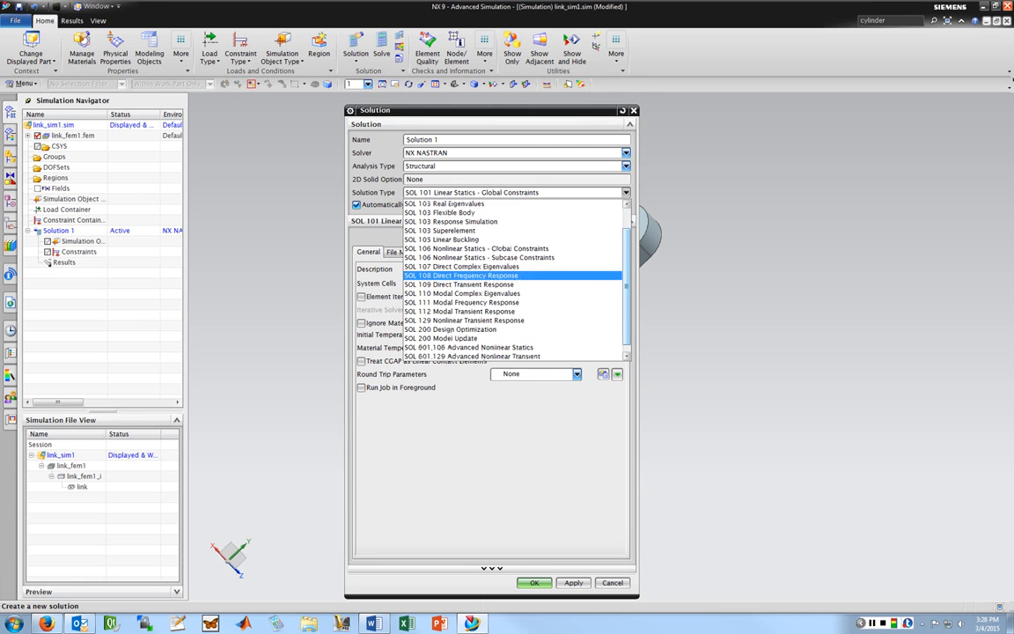
scroll(510, 277, down, 1)
key(Up)
key(Up)
key(Up)
key(Up)
key(Up)
key(Up)
key(Up)
key(Up)
key(Up)
key(Up)
key(Up)
key(Up)
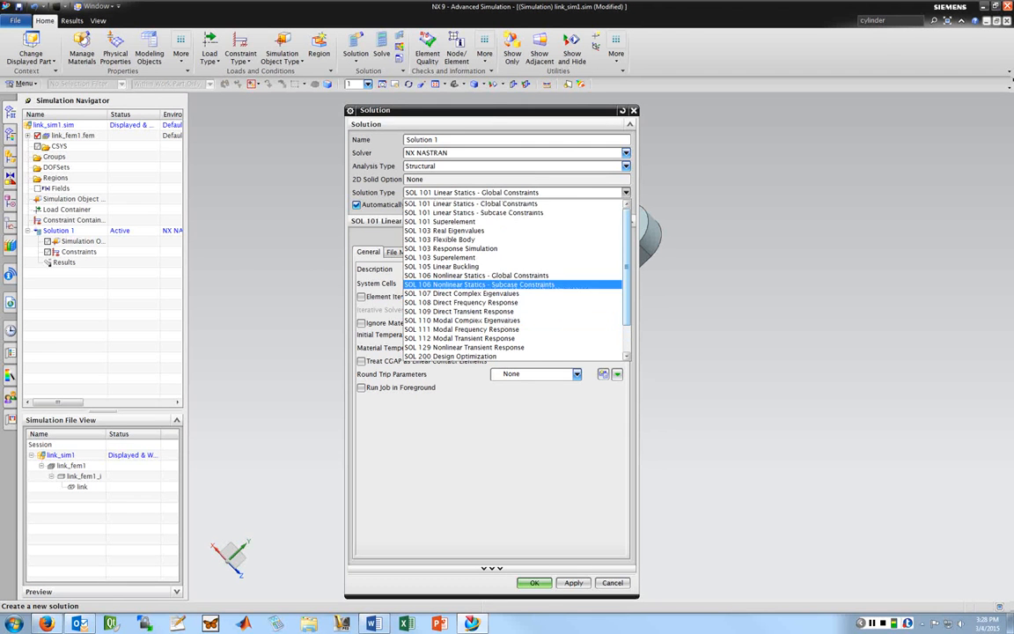
key(Up)
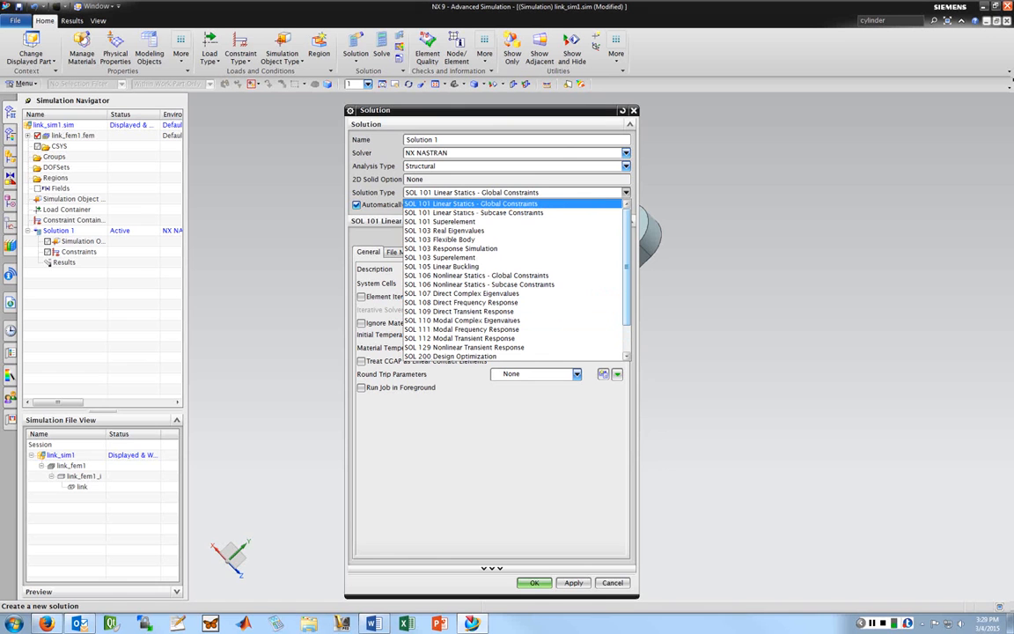
key(Down)
key(Down)
key(Down)
key(Down)
key(Down)
key(Down)
key(Down)
key(Down)
key(Down)
key(Down)
key(Down)
key(Down)
key(Down)
key(Down)
key(Down)
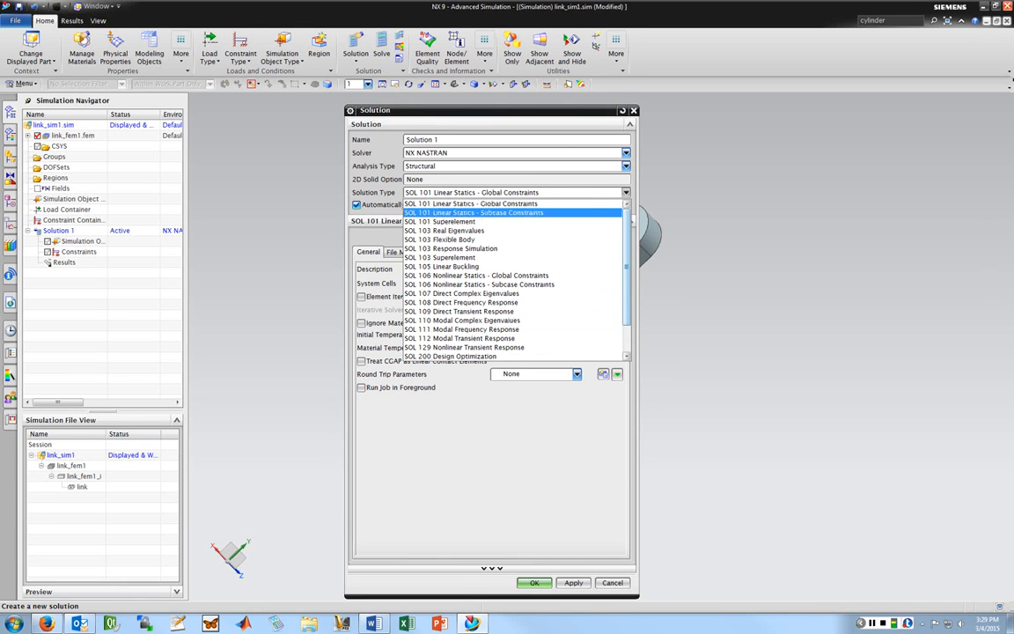
key(Up)
key(Up)
key(Up)
key(Up)
key(Up)
key(Up)
key(Up)
key(Up)
key(Up)
key(Up)
key(Up)
key(Up)
key(Up)
key(Up)
key(Up)
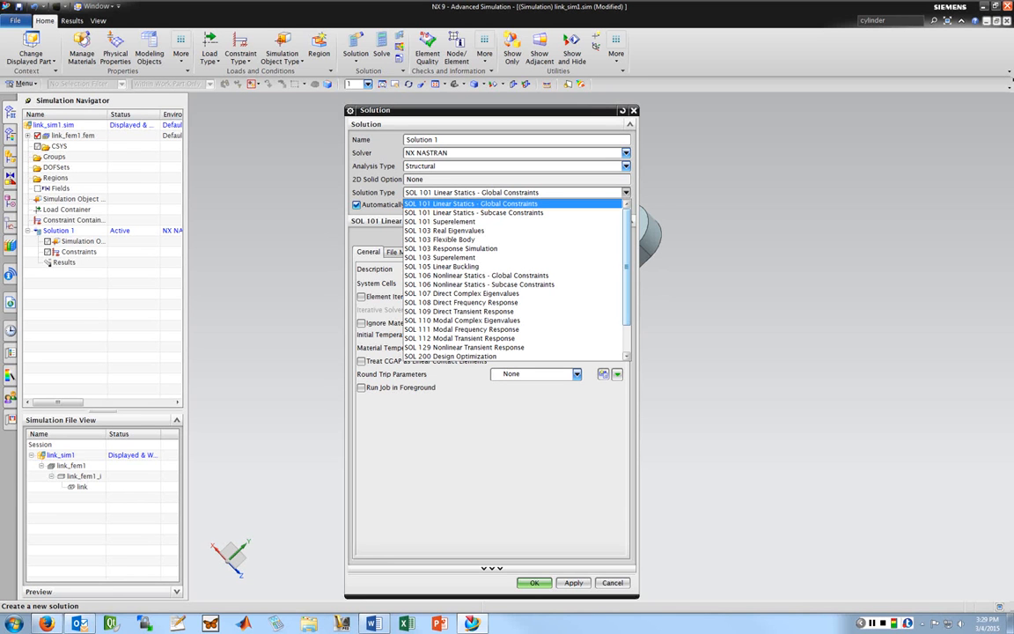
key(Down)
key(Down)
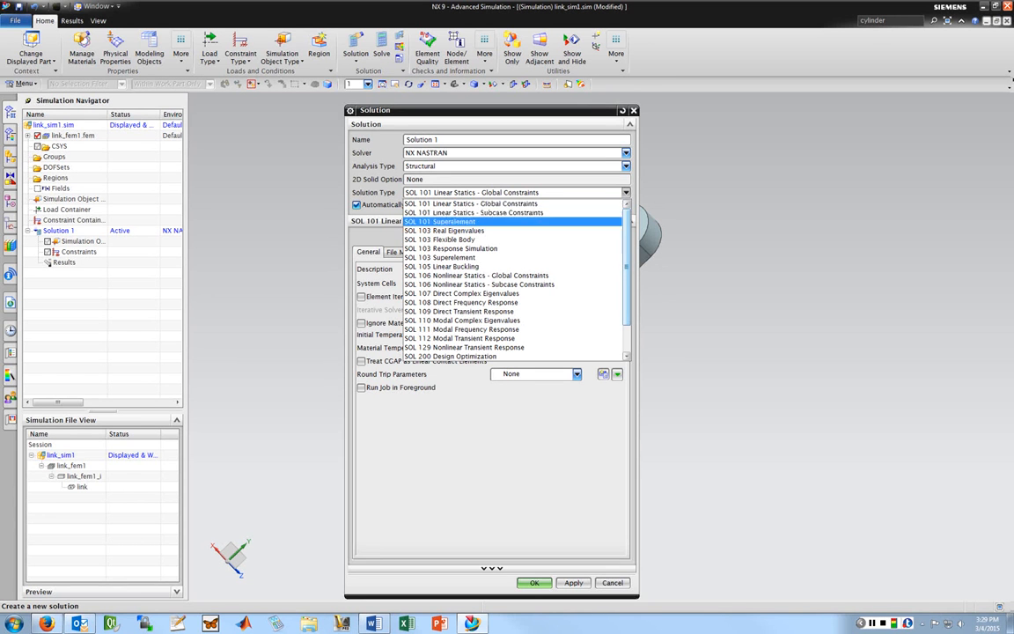
key(Down)
key(Down)
key(Down)
key(Down)
key(Down)
key(Down)
key(Down)
key(Down)
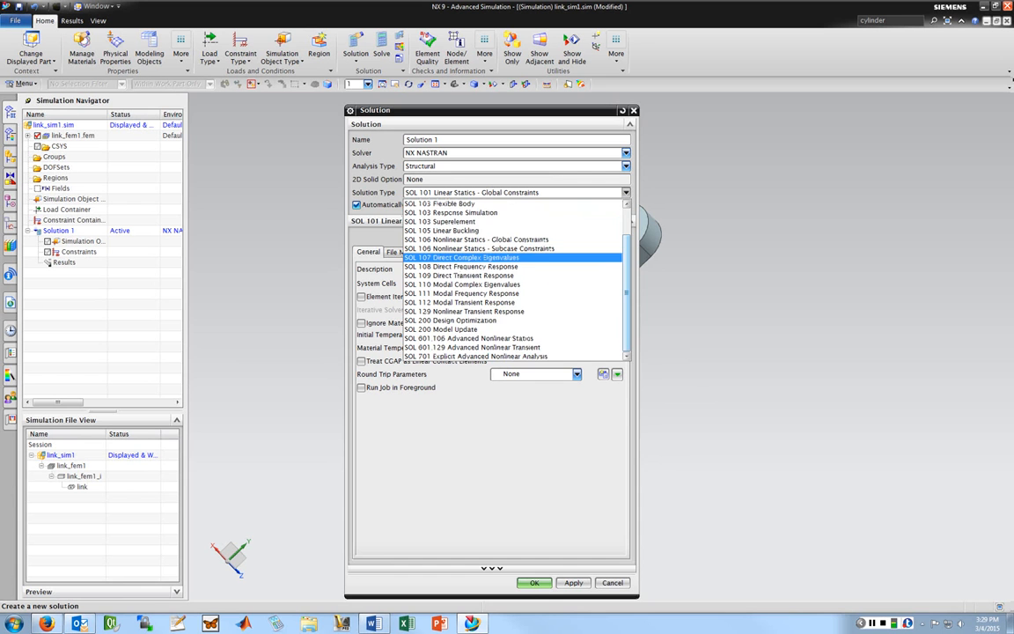
key(Home)
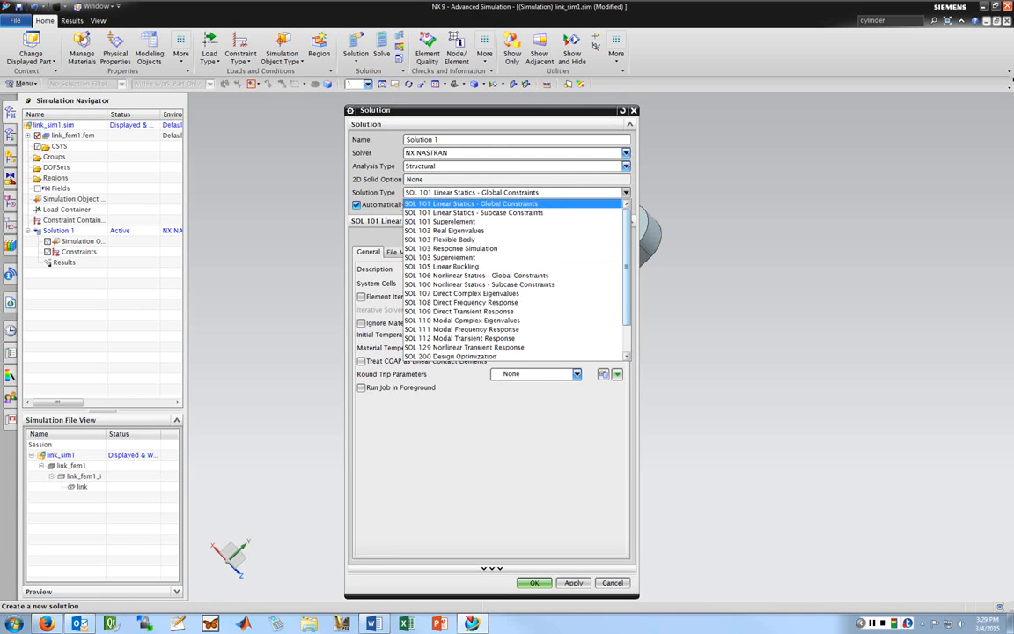
key(Return)
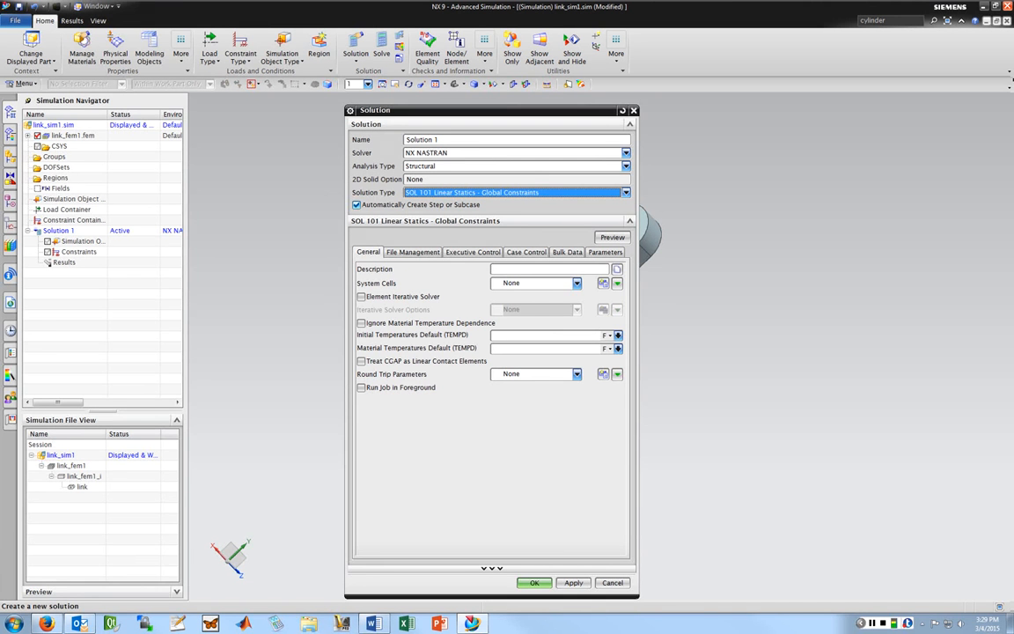
- Look through the solution's Case Control, Parameters and other setting pages, then create Solution 1 with the default settings
key(ctrl+Tab)
key(ctrl+Tab)
key(ctrl+Tab)
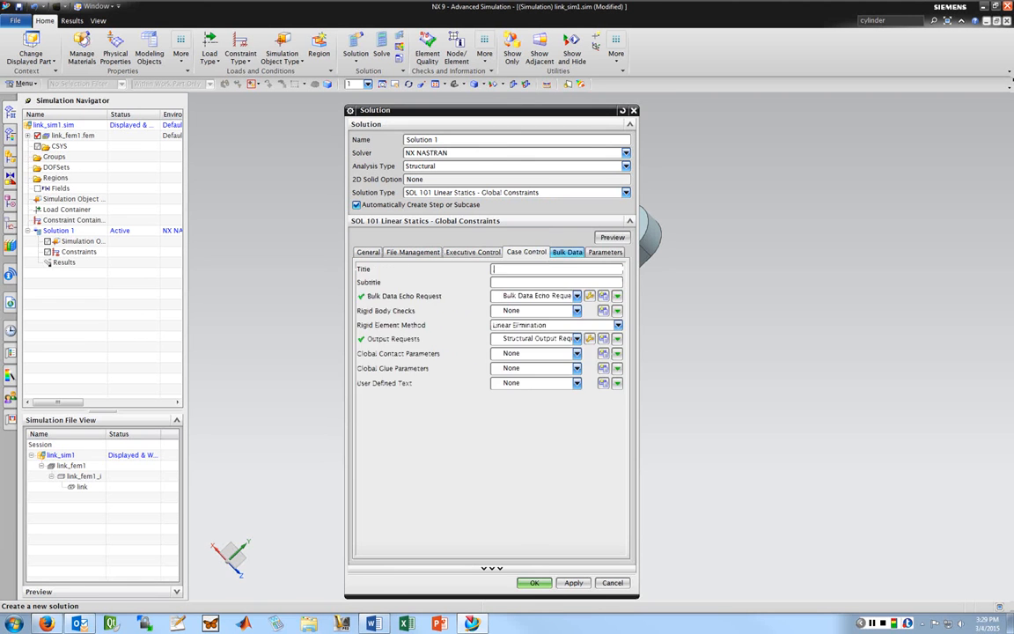
key(ctrl+Tab)
key(ctrl+Tab)
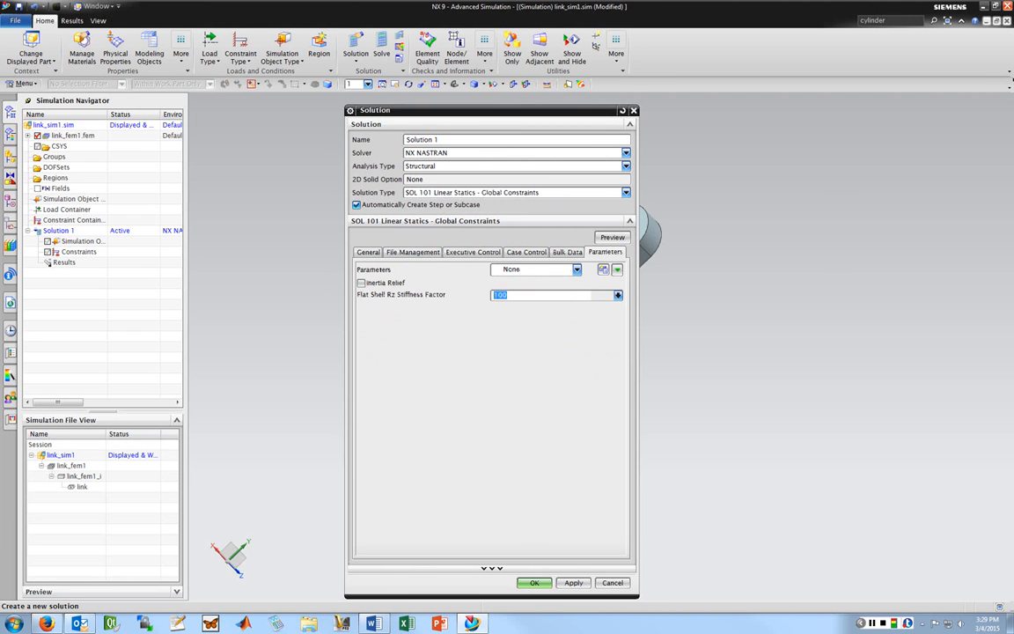
key(ctrl+Tab)
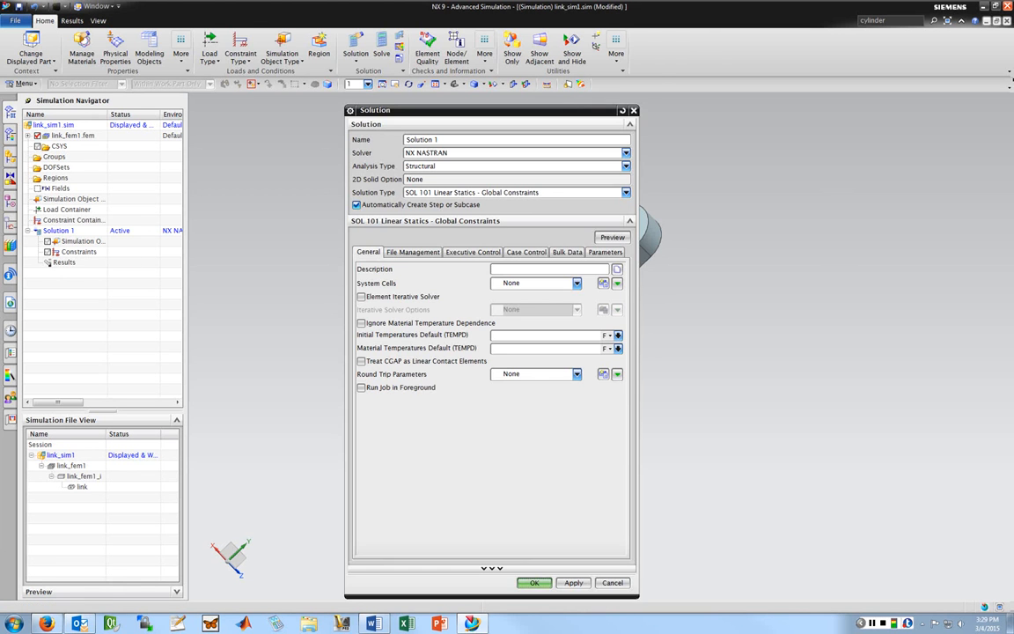
key(Return)
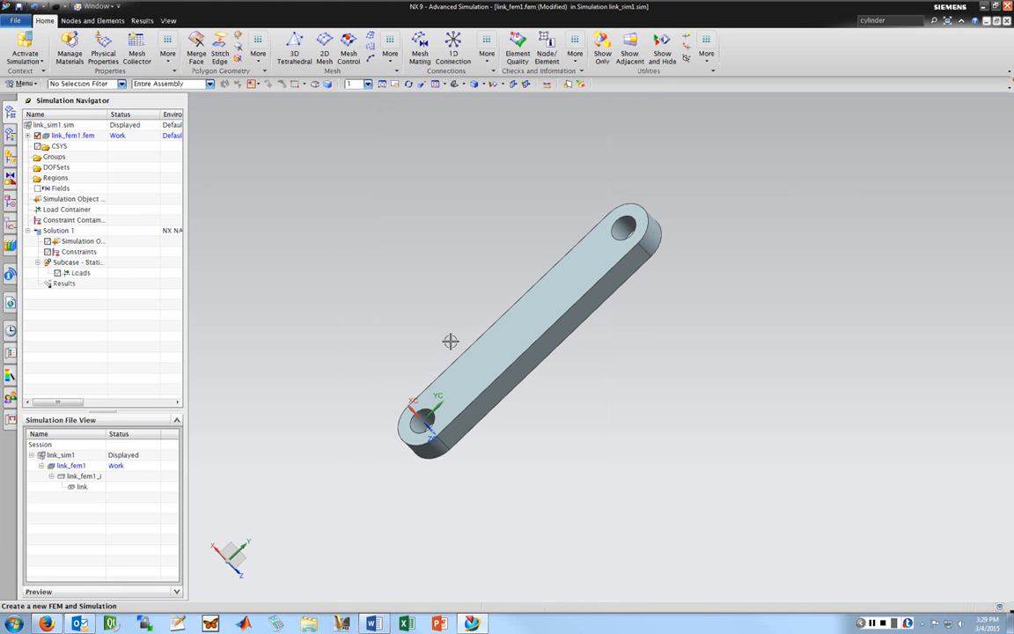
- Mesh the link body with a 3D tetrahedral mesh of CTETRA(10) elements at the automatic element size of 0.283 in
mouse_move(346, 209)
middle_down()
mouse_move(422, 271)
mouse_move(353, 217)
mouse_move(332, 218)
middle_up()
scroll(332, 218, up, 1)
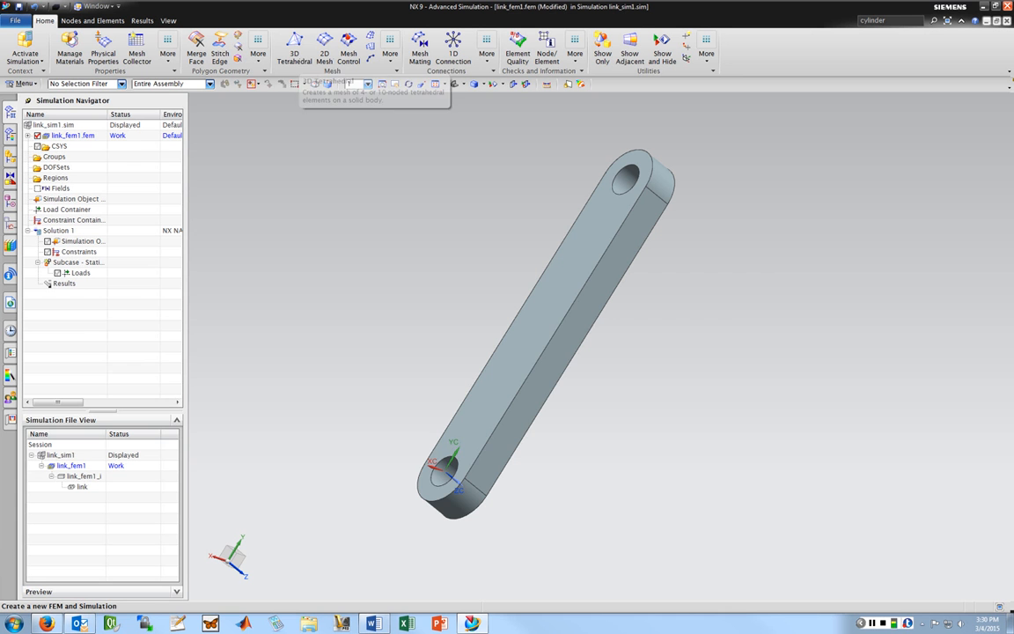
click(294, 48)
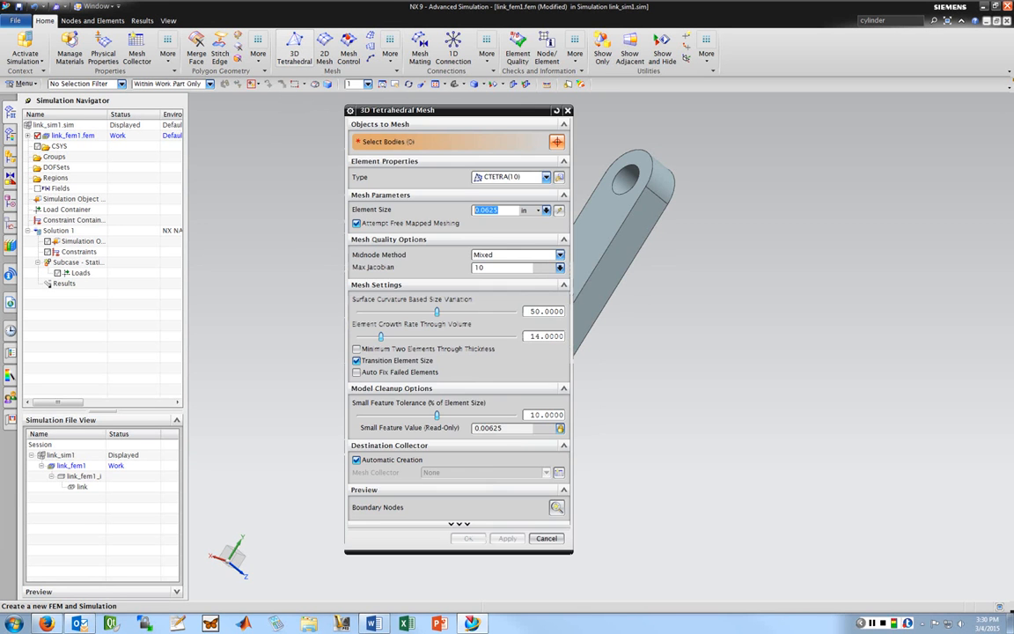
drag(458, 110, 306, 109)
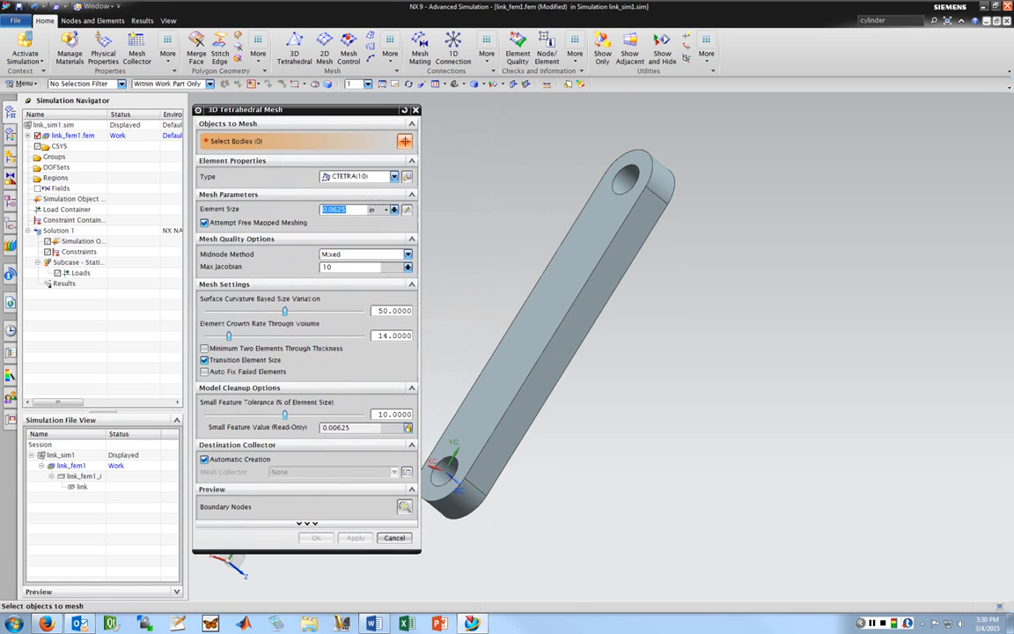
click(572, 271)
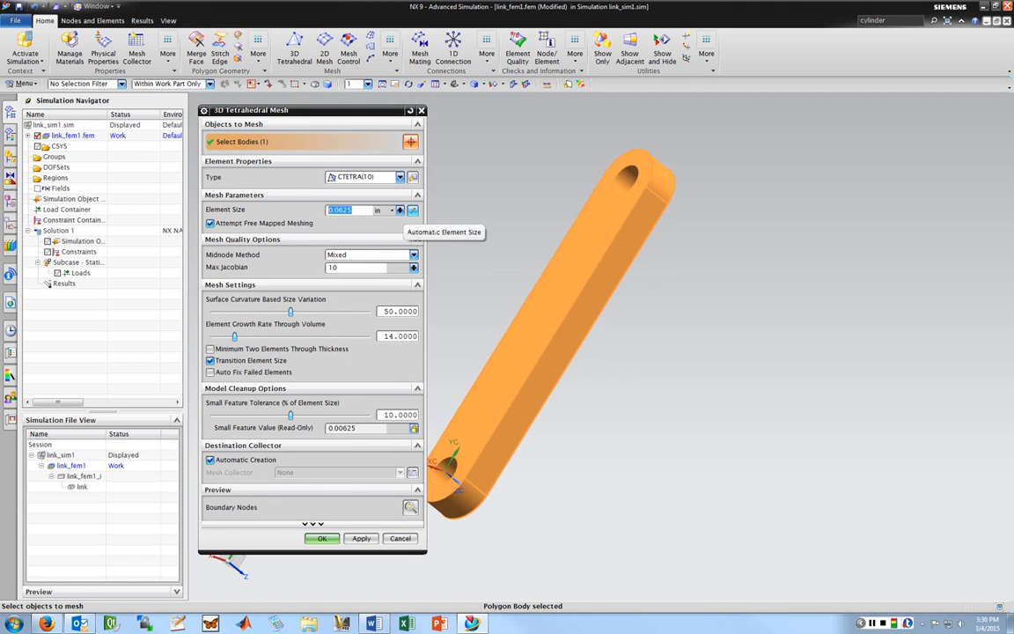
click(413, 210)
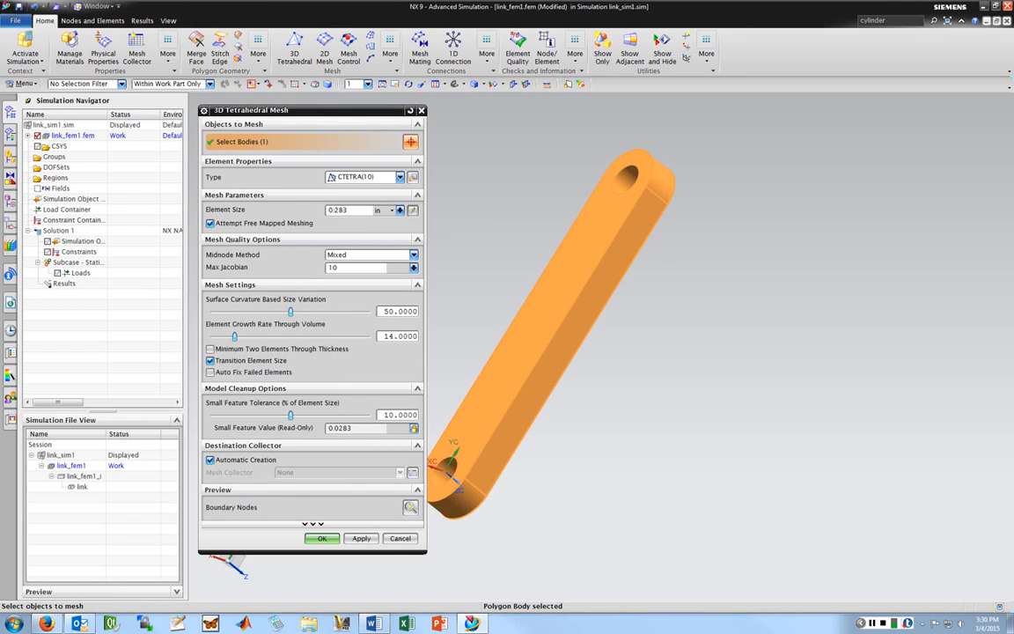
click(361, 538)
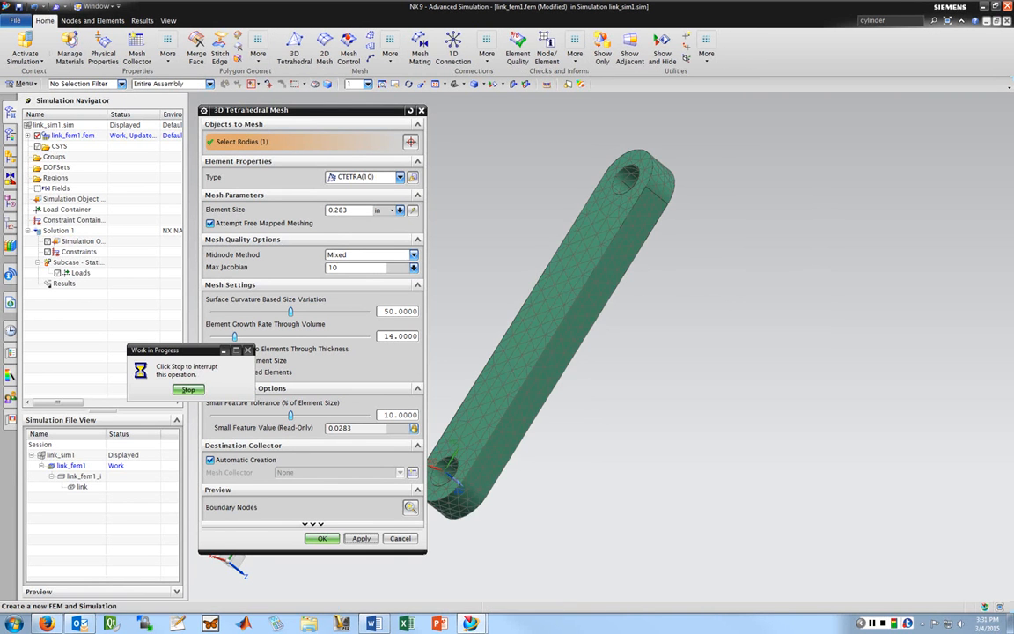
- Remesh the link body with a finer tetrahedral element size of 0.125 in
middle_drag(534, 269, 556, 278)
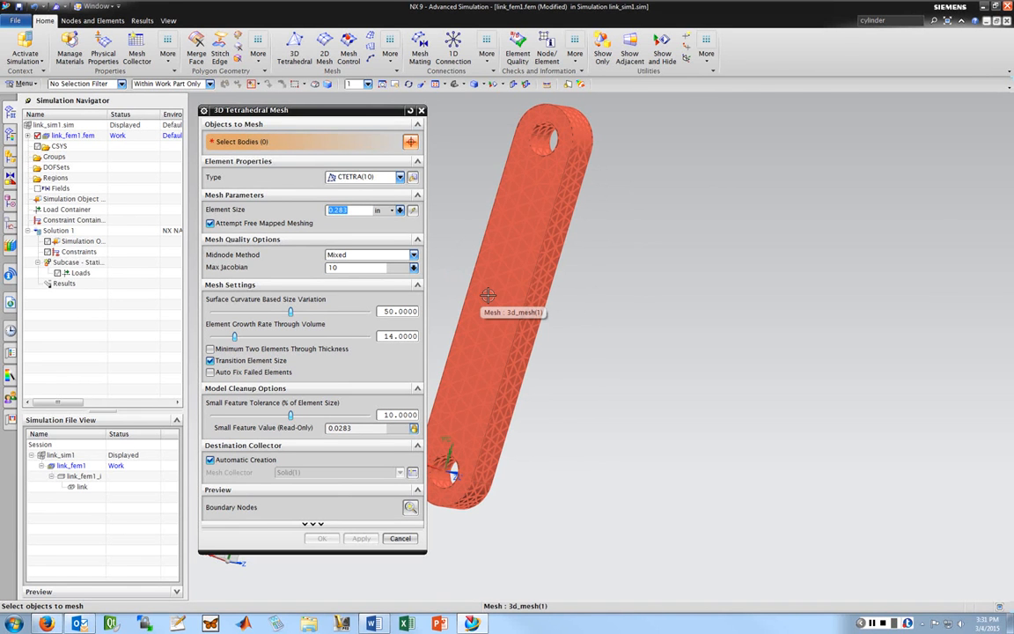
mouse_move(303, 110)
mouse_down()
mouse_move(303, 100)
mouse_move(293, 110)
mouse_move(303, 110)
mouse_up()
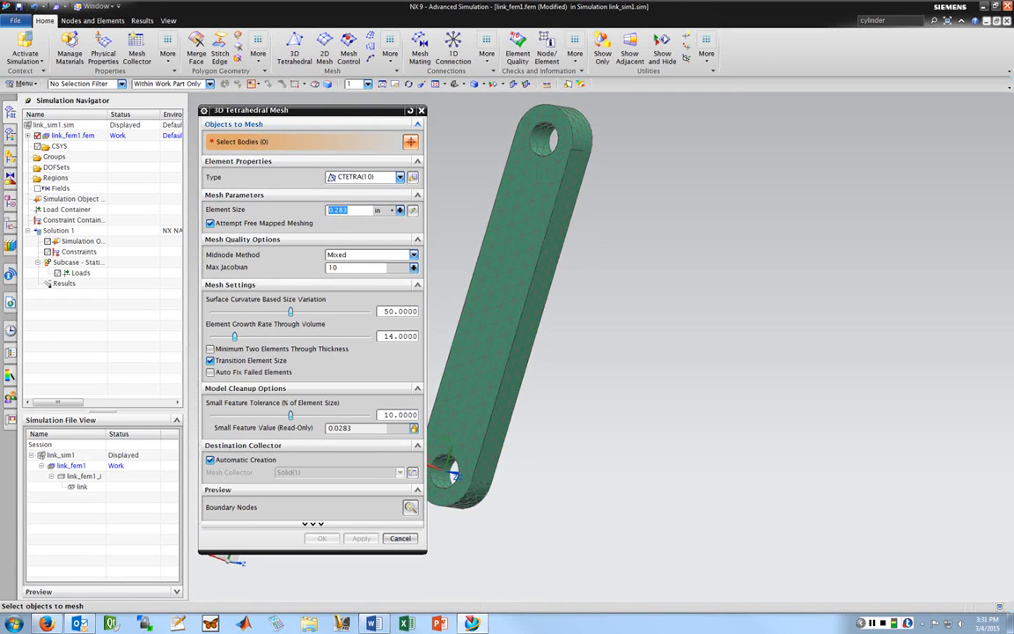
drag(348, 210, 338, 210)
text(125)
click(480, 185)
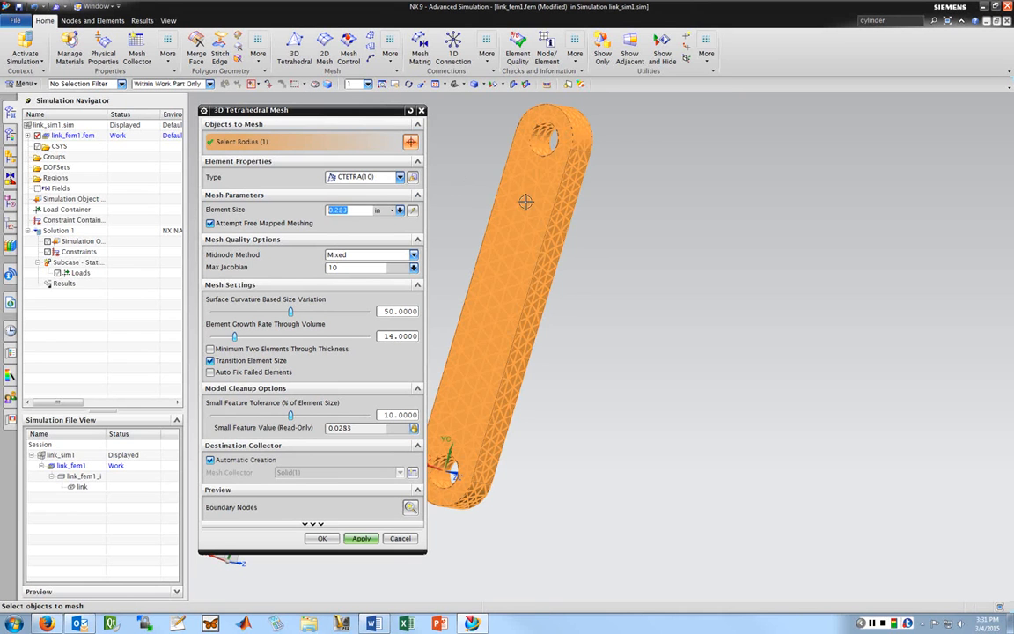
drag(370, 210, 336, 210)
text(125)
click(361, 538)
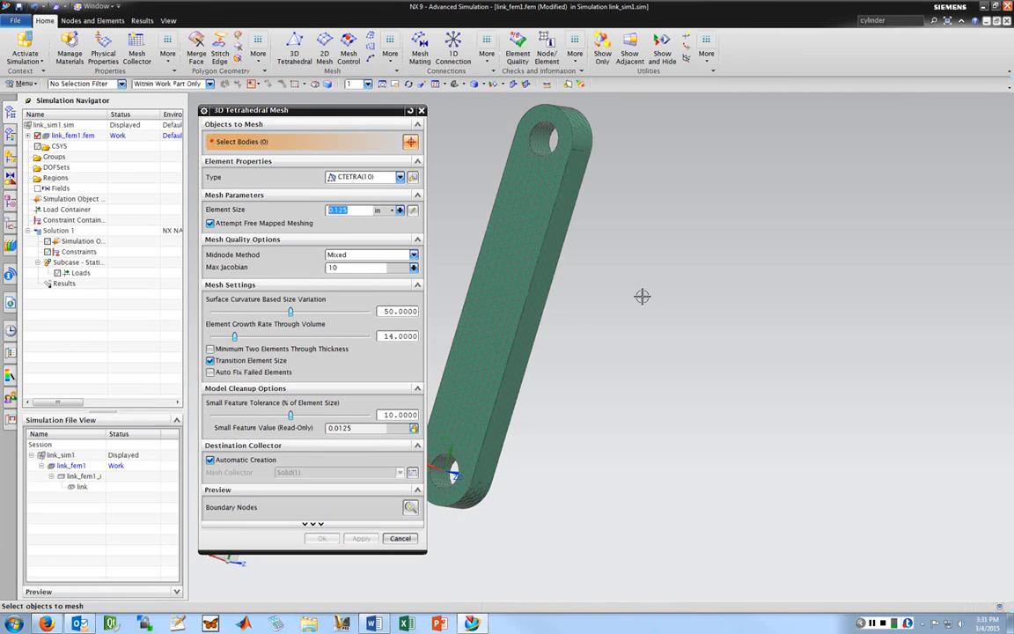
- Remesh the link body with surface curvature based size variation and element growth rate through volume both set to 76.8
scroll(475, 242, up, 2)
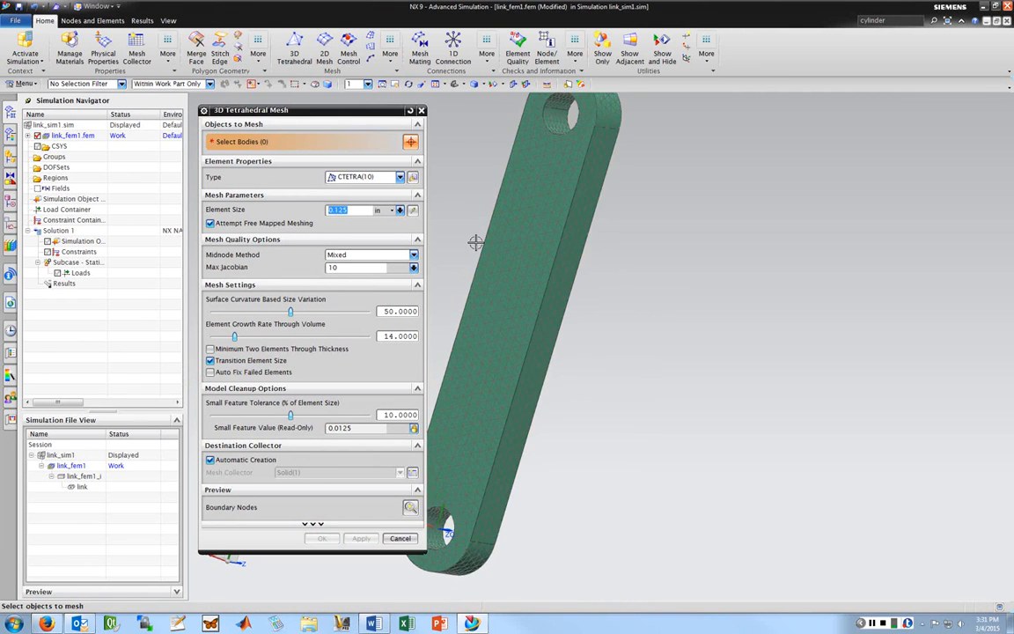
scroll(493, 248, down, 3)
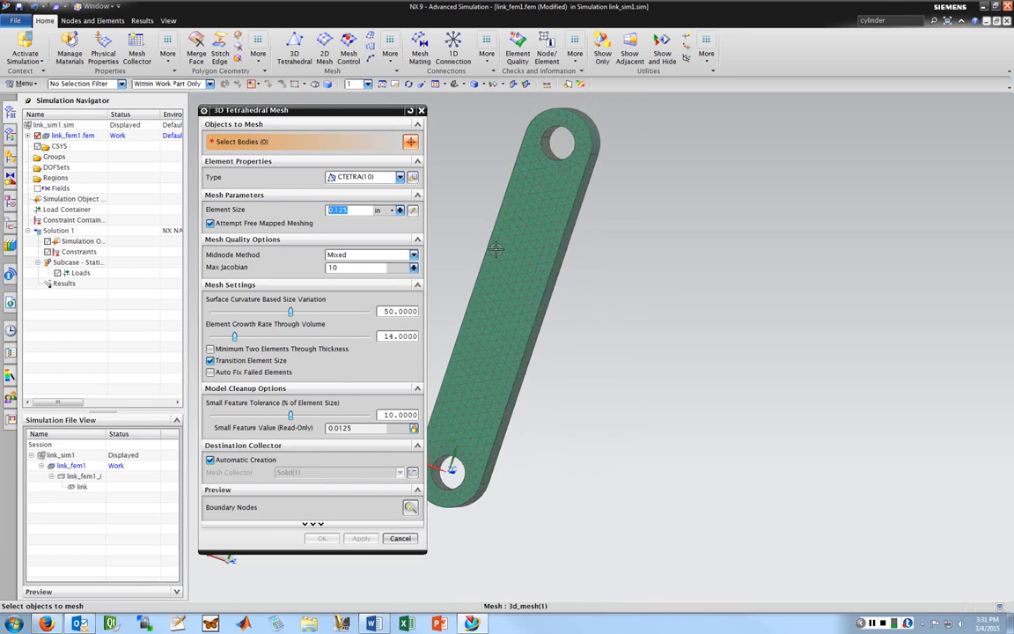
mouse_move(483, 235)
middle_down()
mouse_move(500, 249)
mouse_move(476, 231)
middle_up()
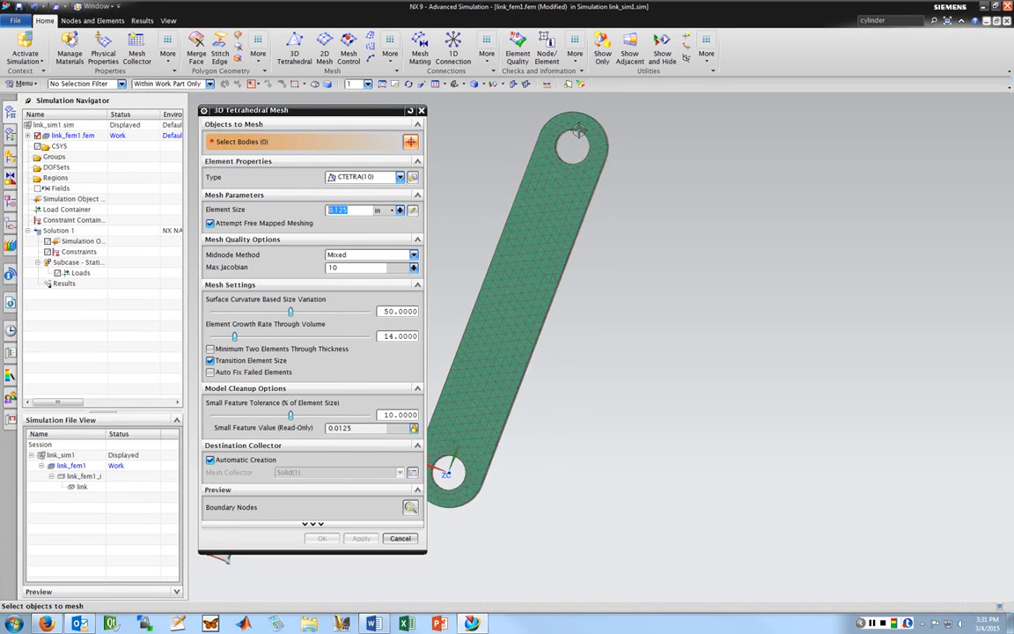
click(543, 274)
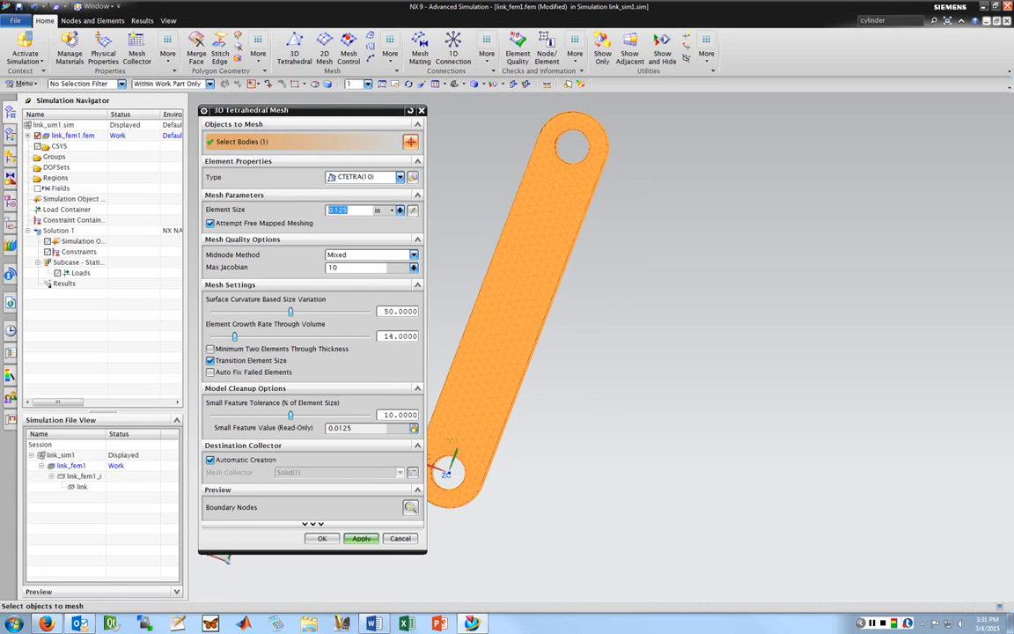
drag(234, 337, 332, 312)
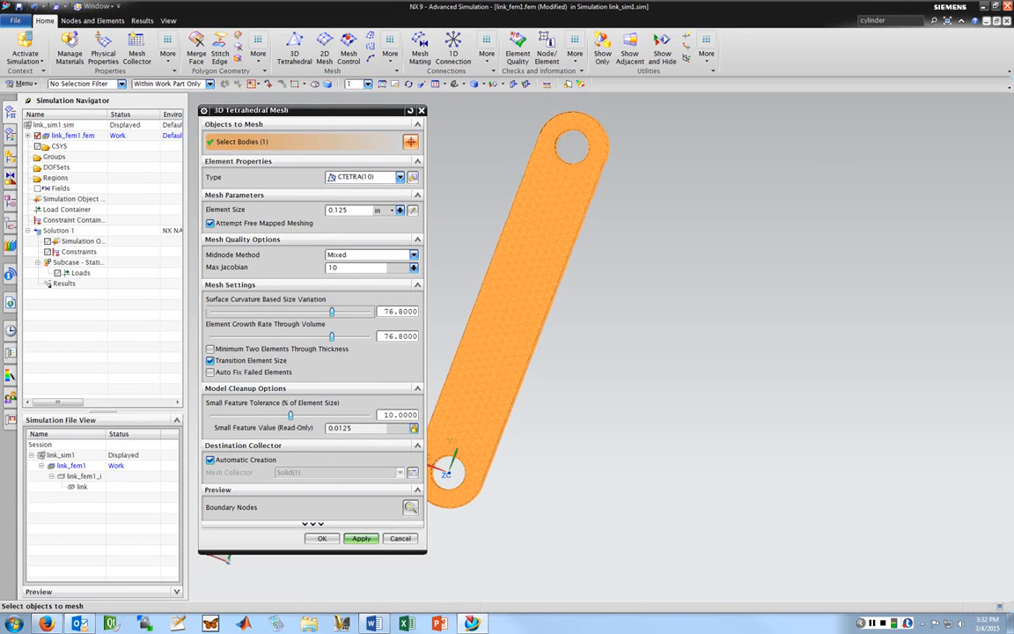
click(361, 538)
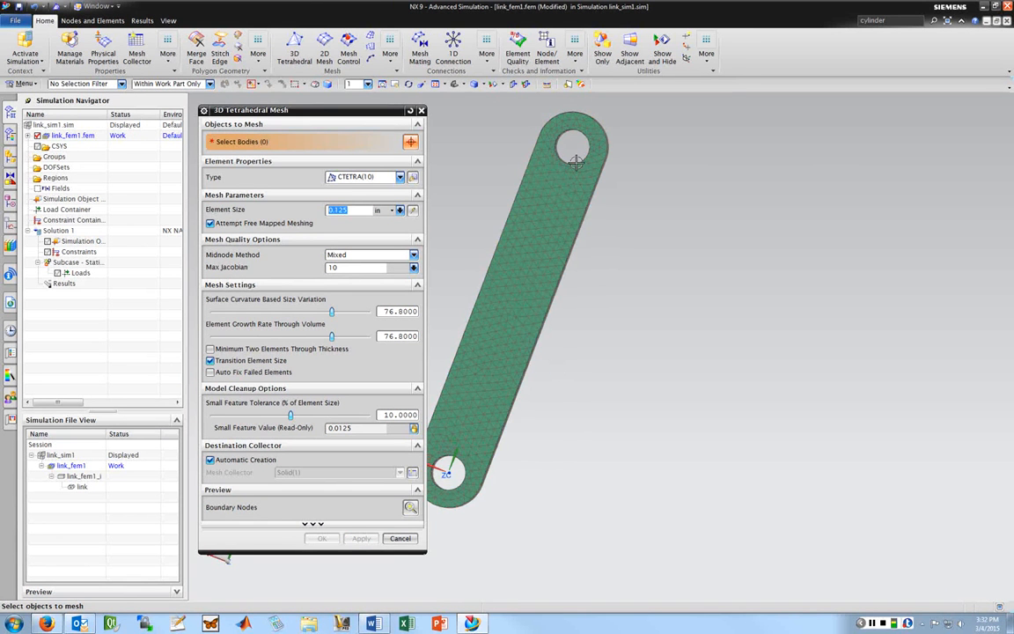
middle_drag(587, 262, 548, 210)
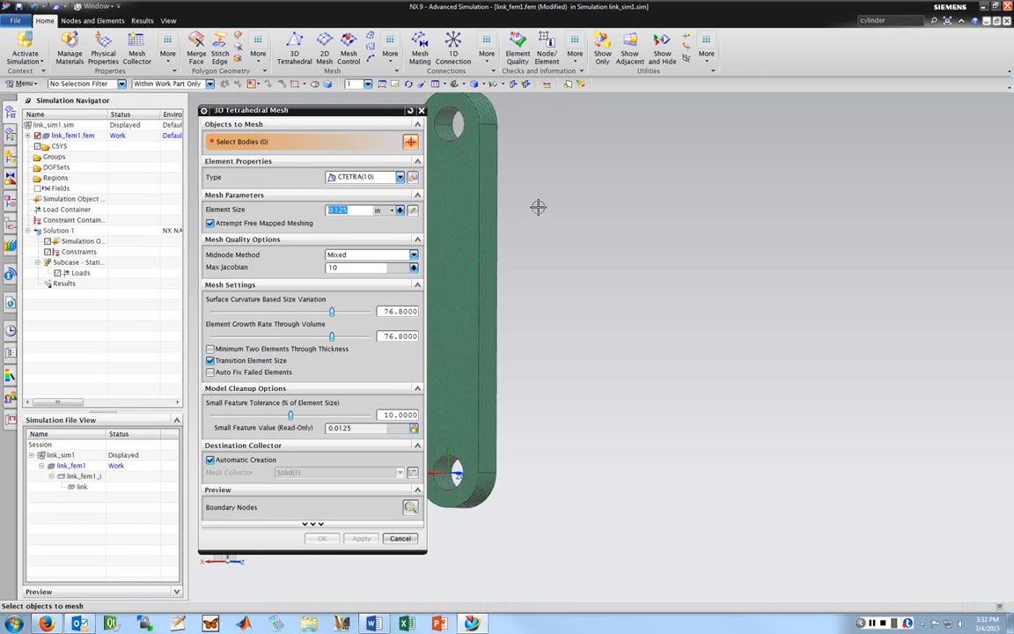
middle_drag(538, 206, 623, 206)
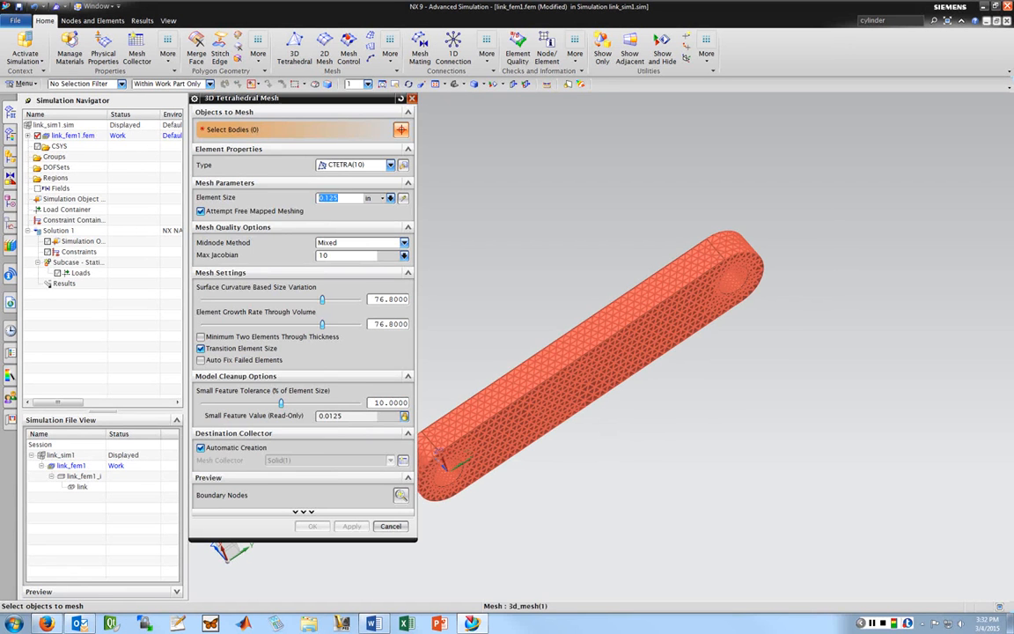
key(Escape)
- Toggle between the meshing and simulation contexts, ending with link_sim1.sim as the active work part
middle_drag(509, 260, 359, 180)
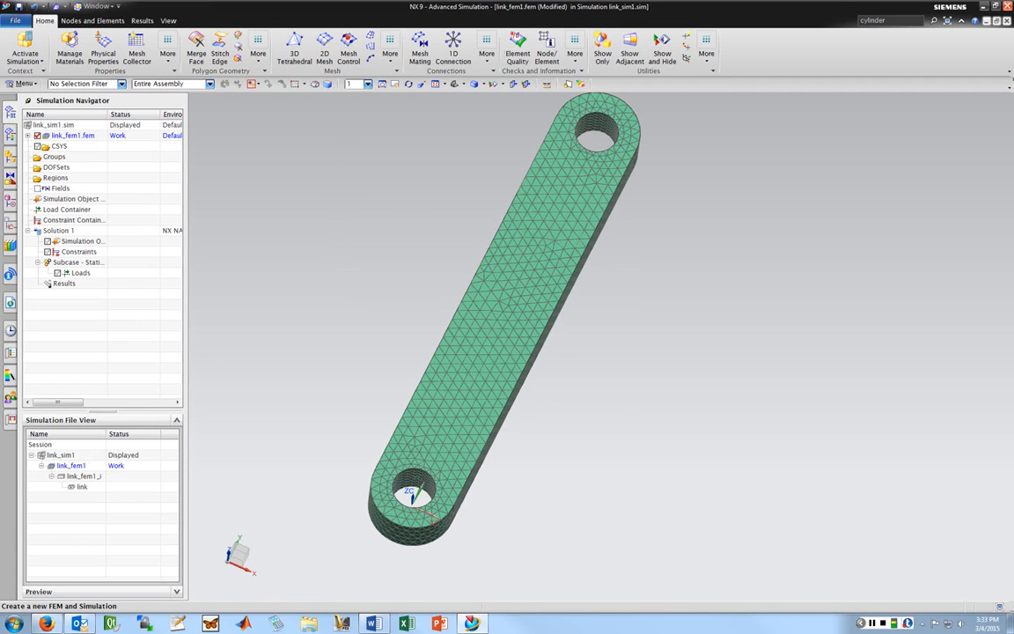
click(24, 46)
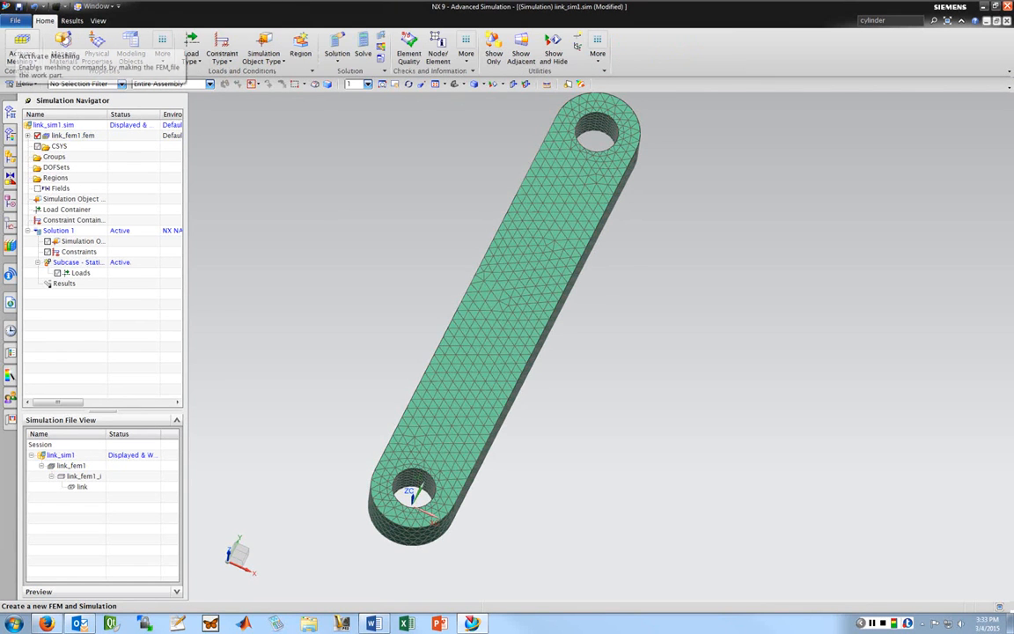
click(22, 46)
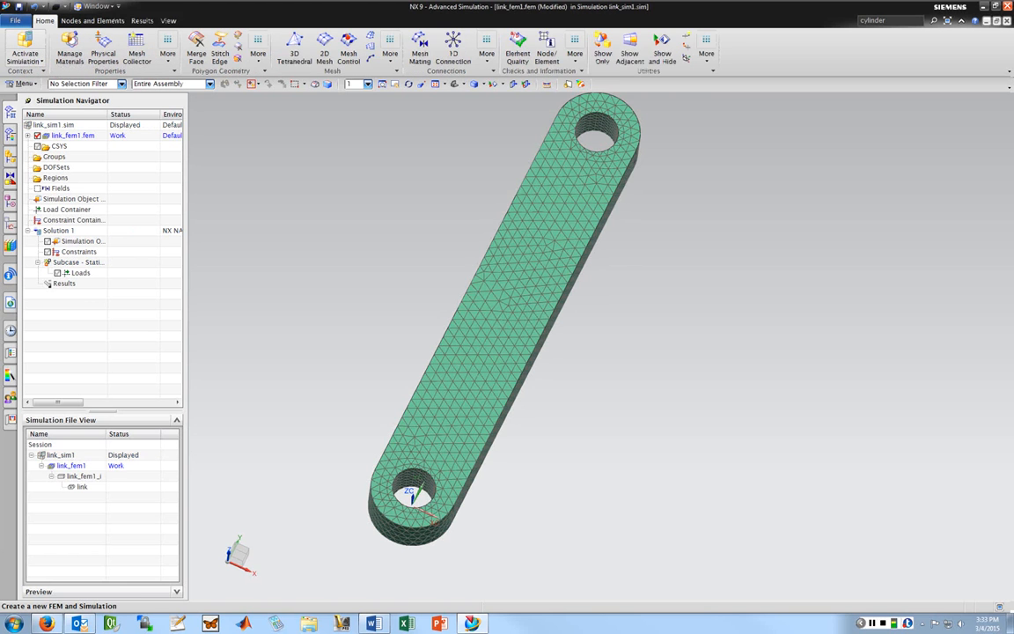
click(24, 46)
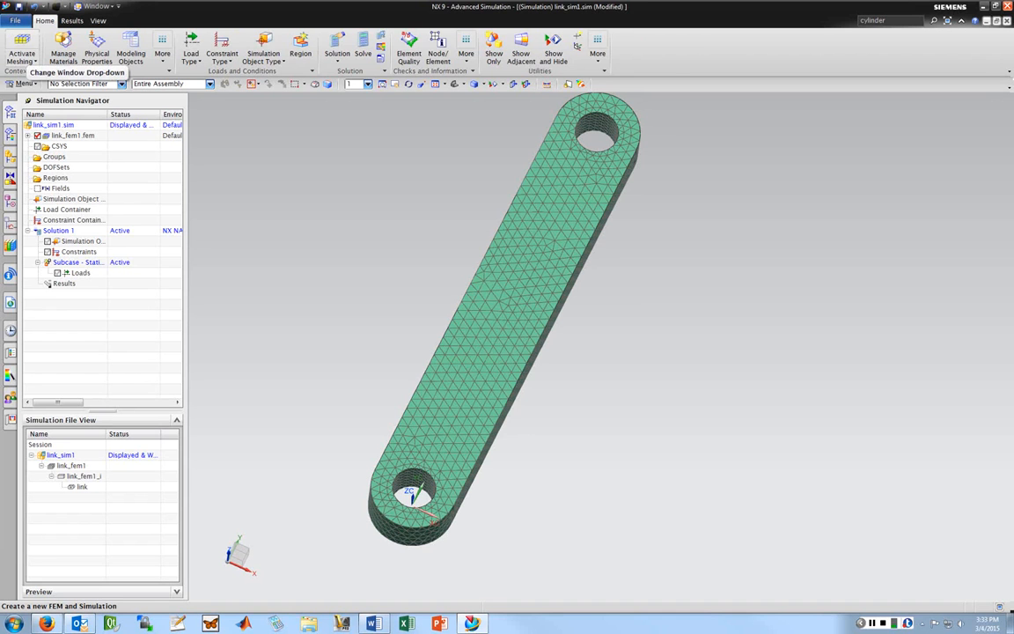
click(22, 45)
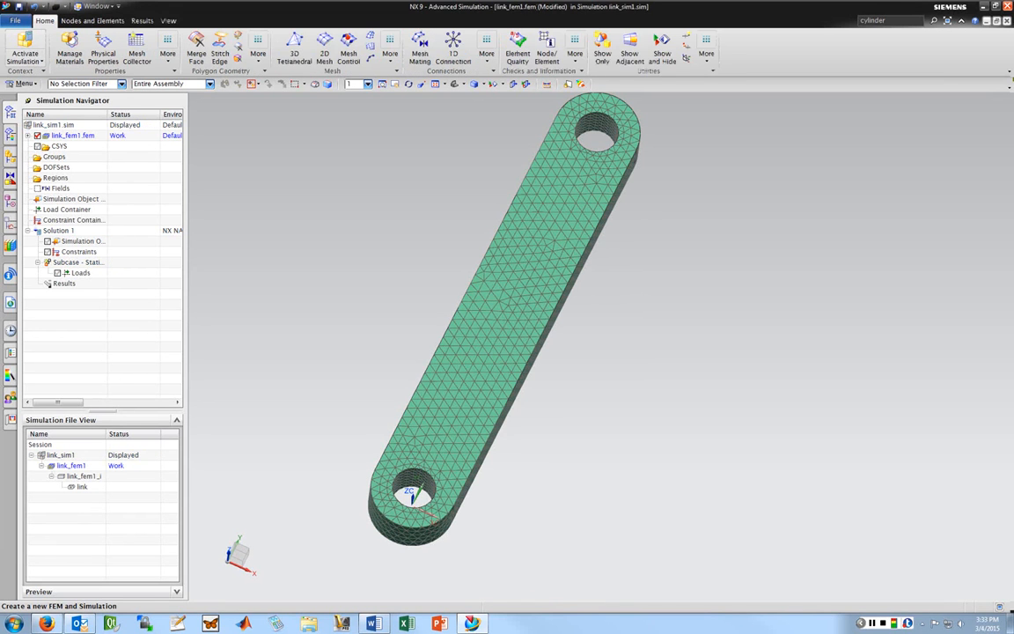
click(22, 46)
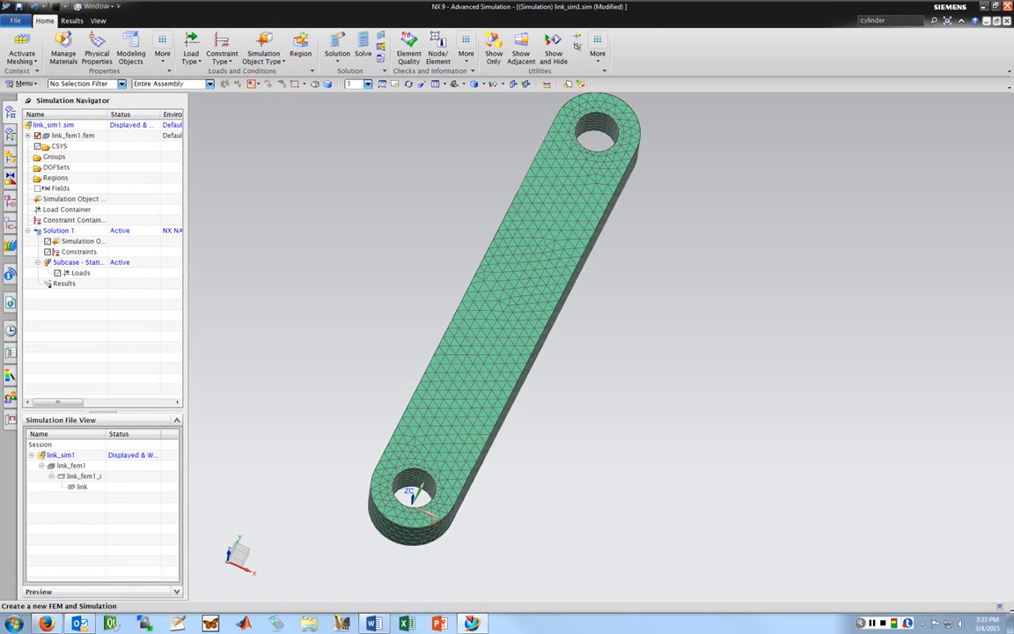
- Examine Solution 1 and the Load Container, and inspect the meshed link and its two holes from several angles
click(58, 230)
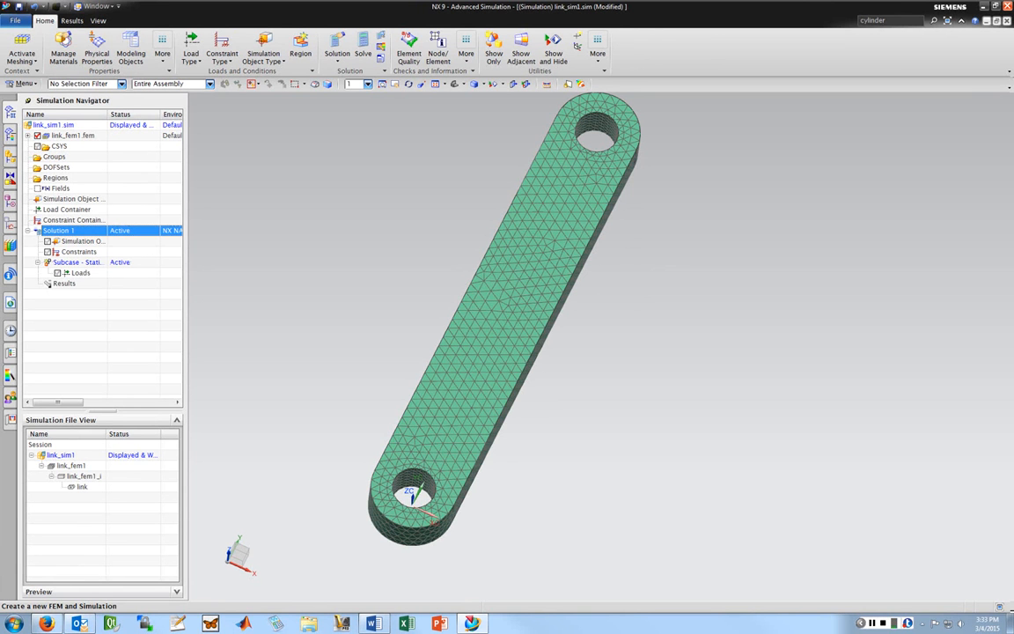
click(66, 209)
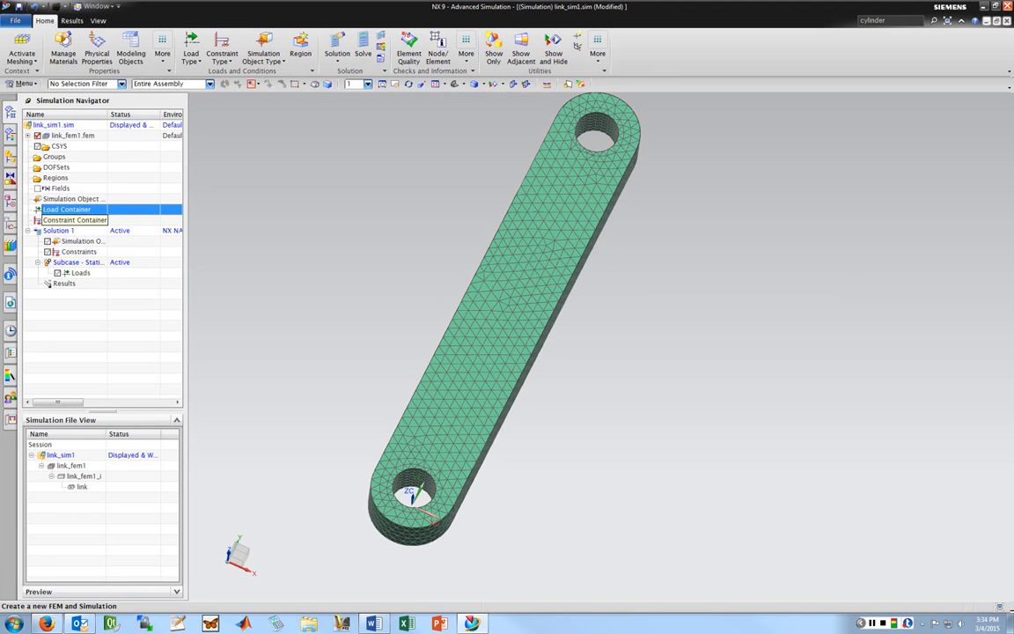
middle_drag(536, 319, 231, 136)
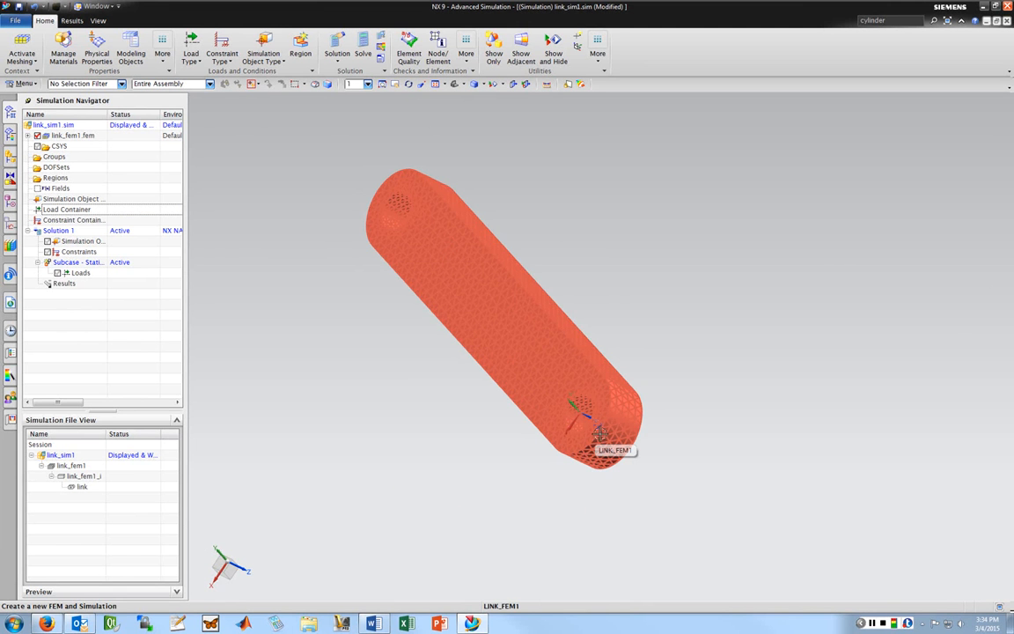
middle_drag(521, 379, 564, 248)
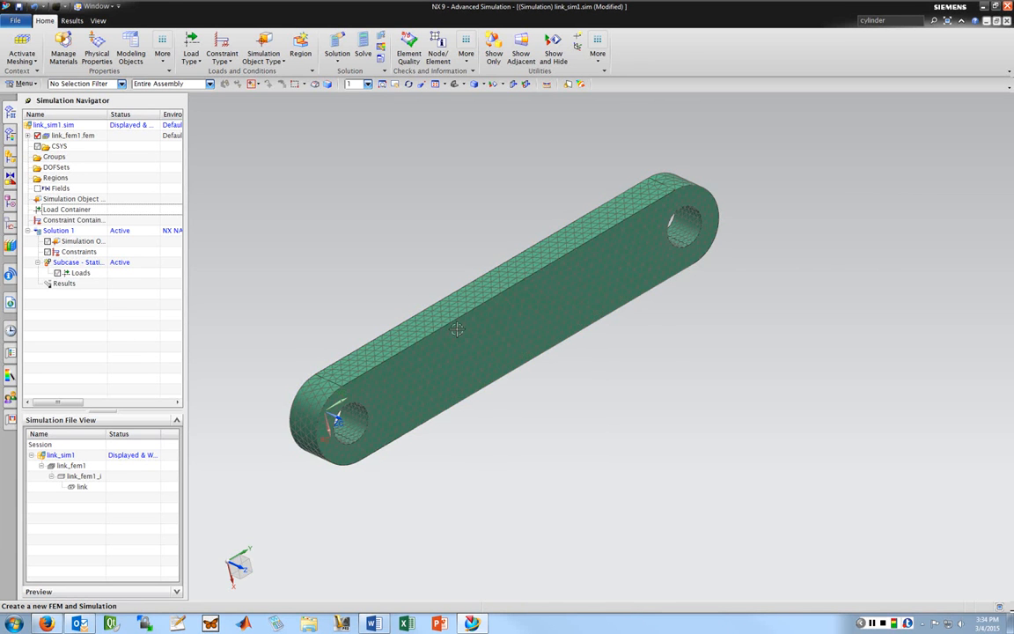
scroll(467, 317, up, 3)
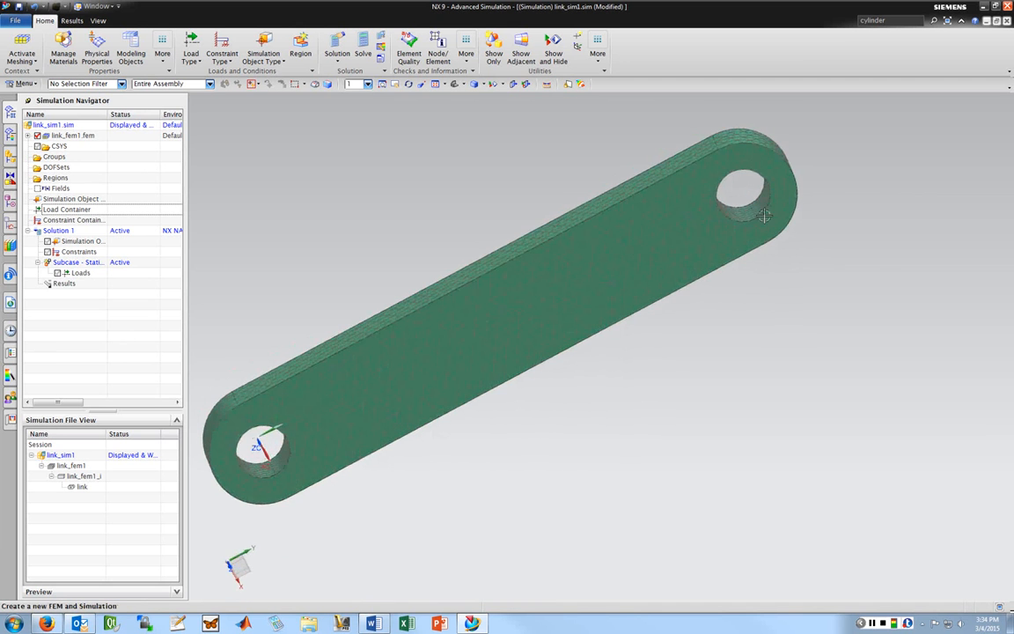
middle_drag(660, 220, 737, 194)
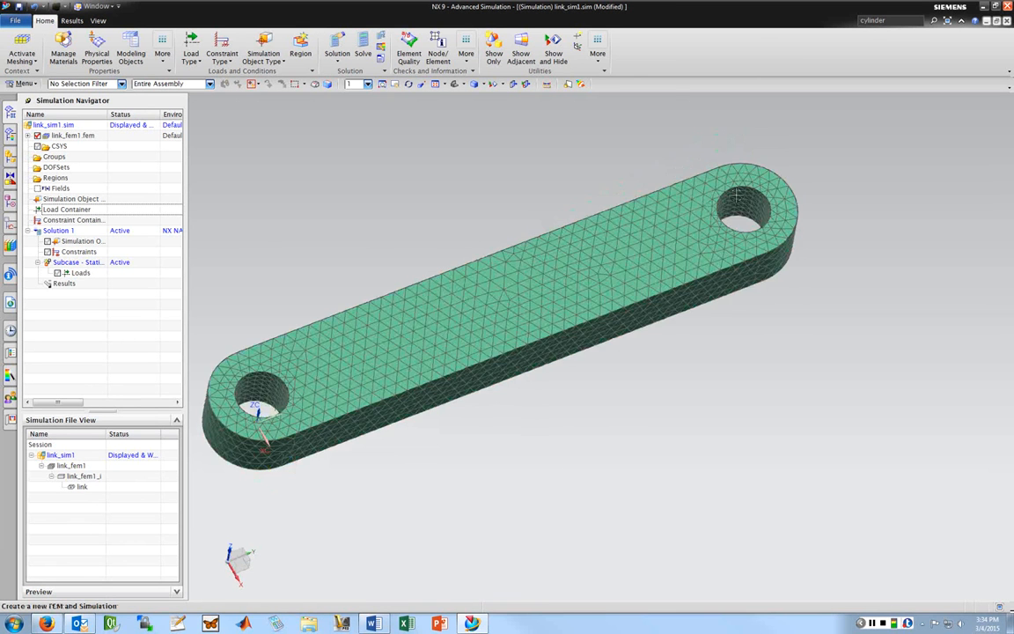
middle_drag(641, 210, 588, 204)
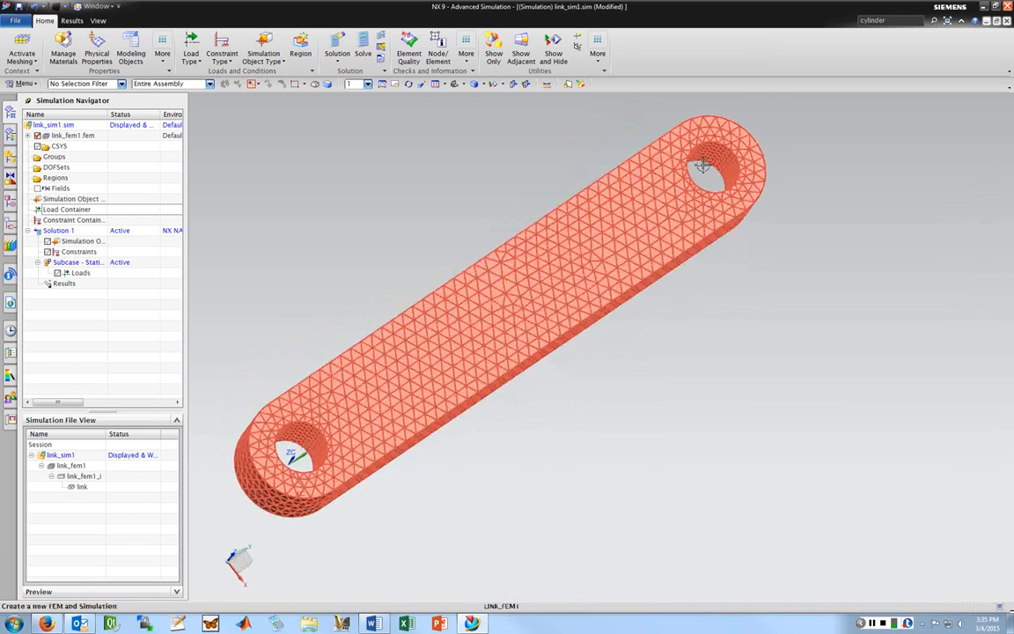
middle_drag(702, 166, 720, 156)
scroll(329, 386, down, 2)
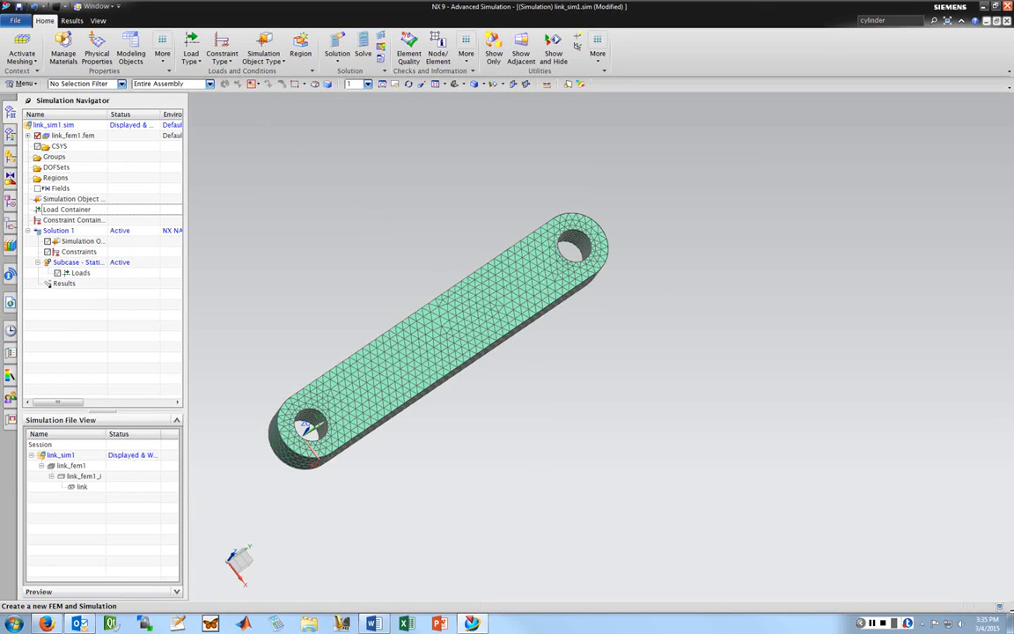
- Apply a Fixed Constraint to the cylindrical polygon face of the link's hole farther from the coordinate origin
click(221, 54)
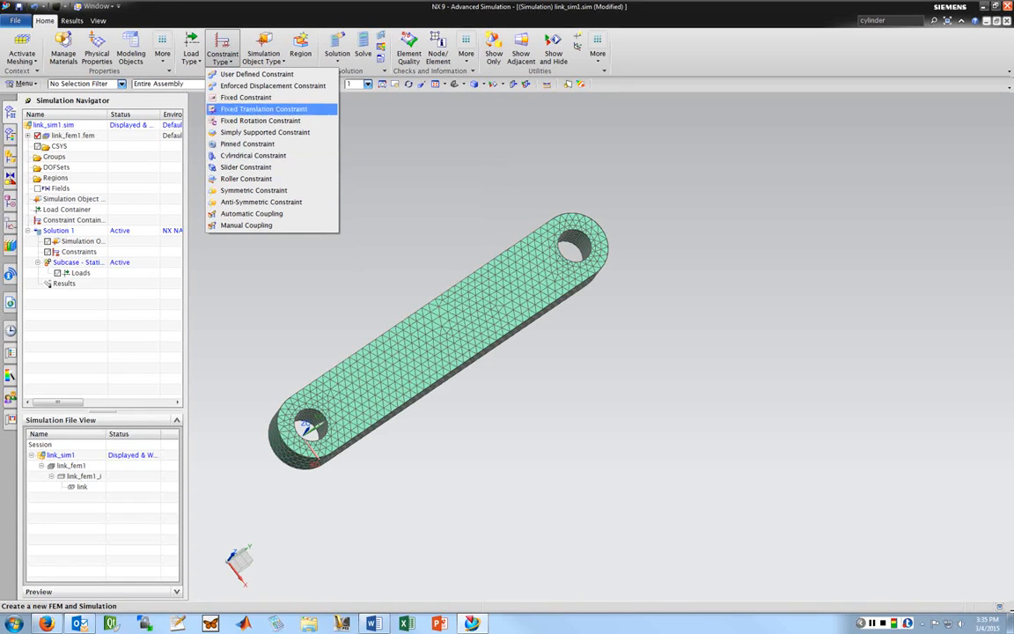
click(247, 96)
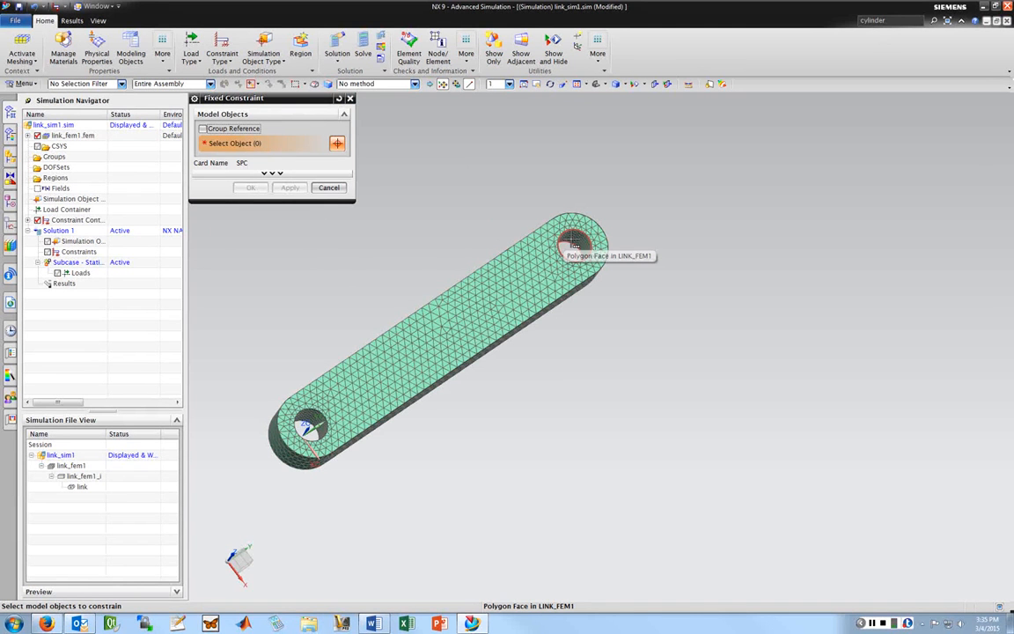
right_click(572, 166)
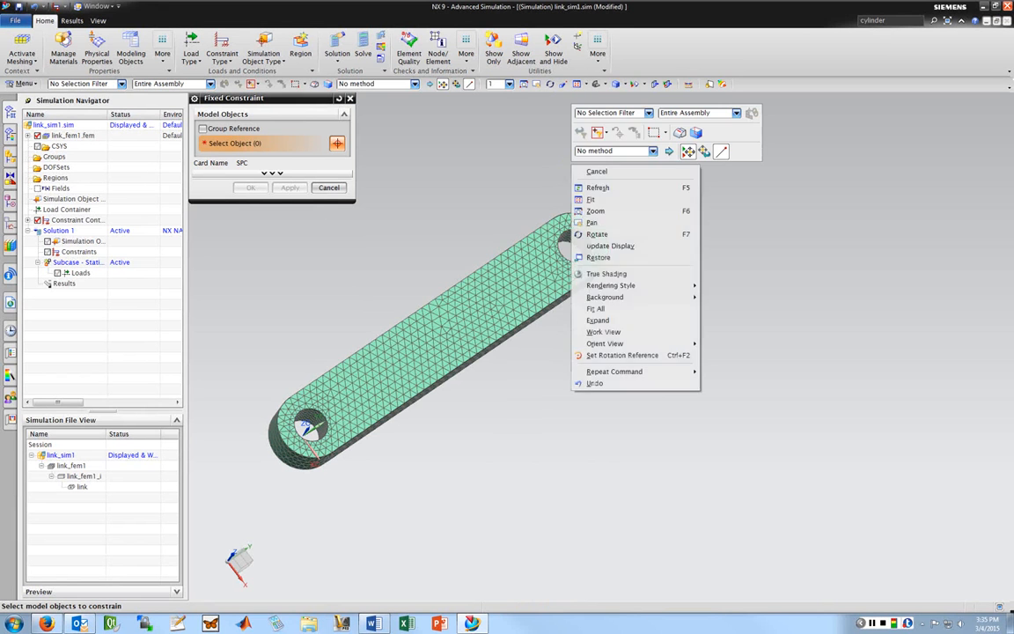
click(648, 113)
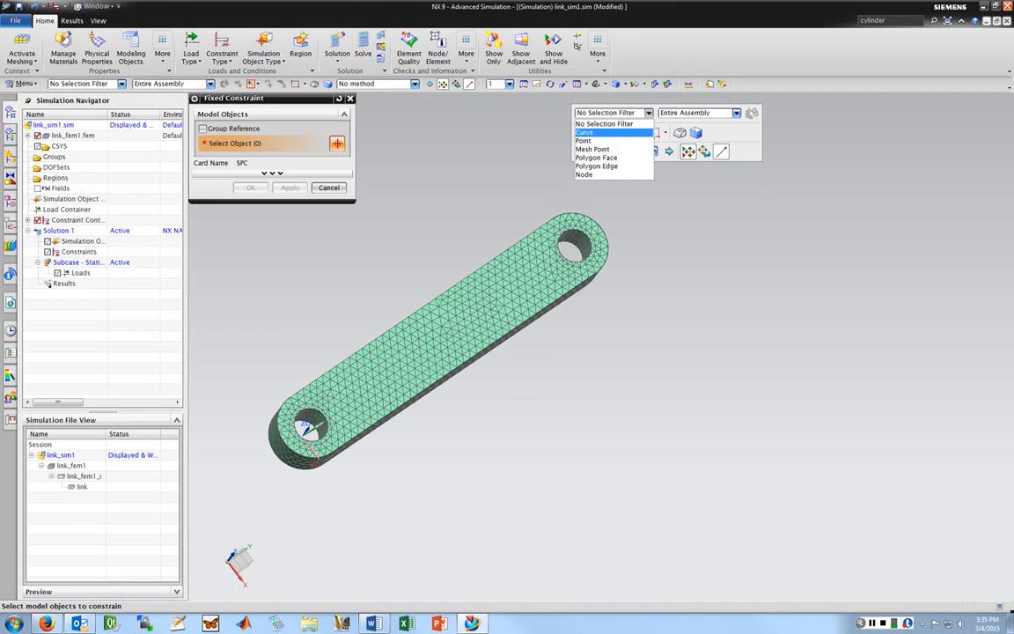
key(Up)
key(Up)
key(Up)
key(Up)
key(Up)
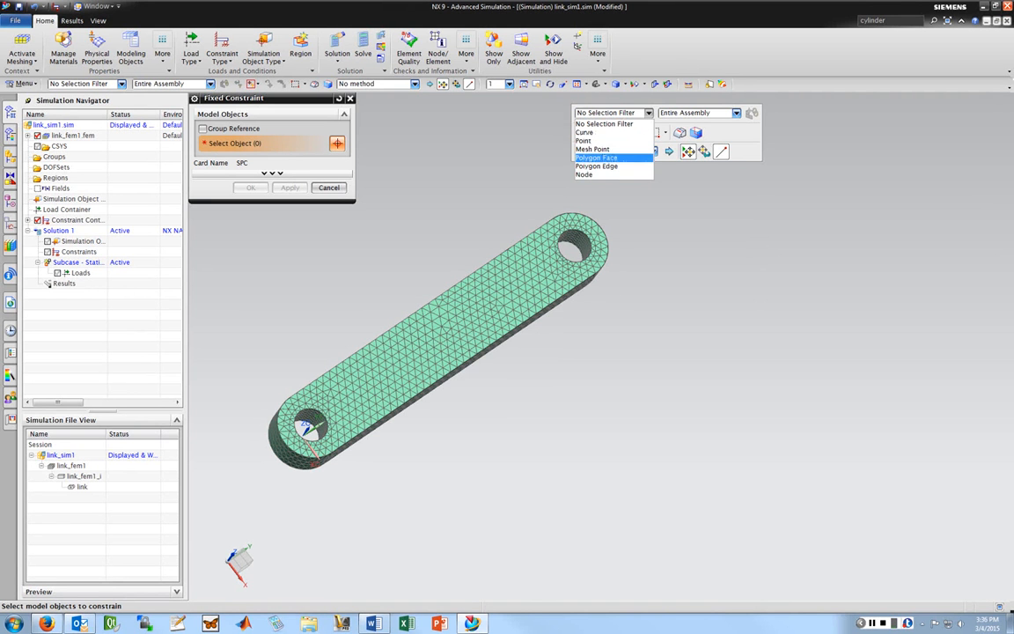
key(Return)
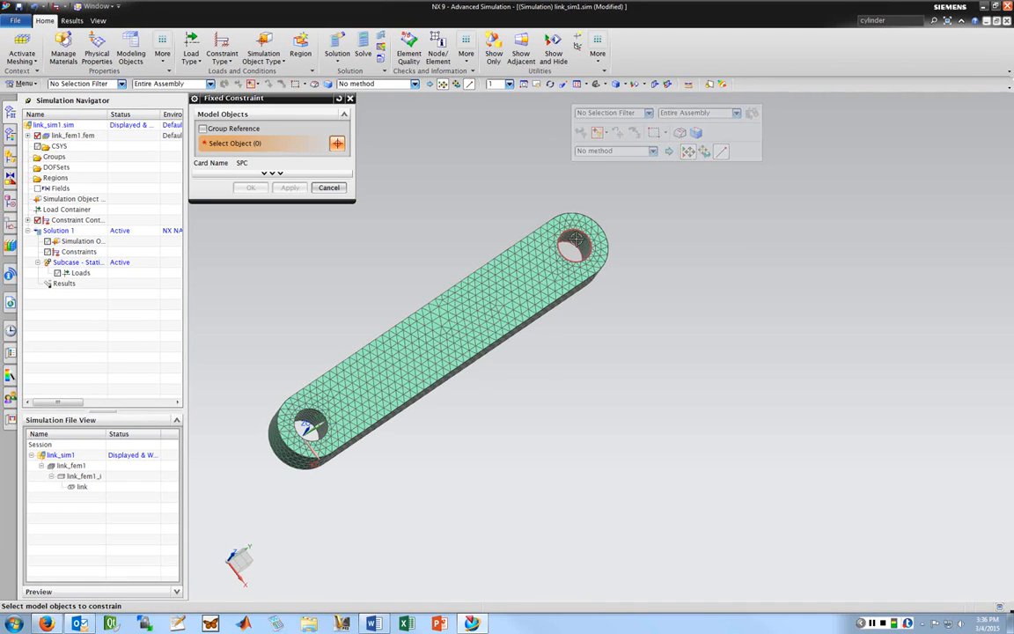
click(576, 238)
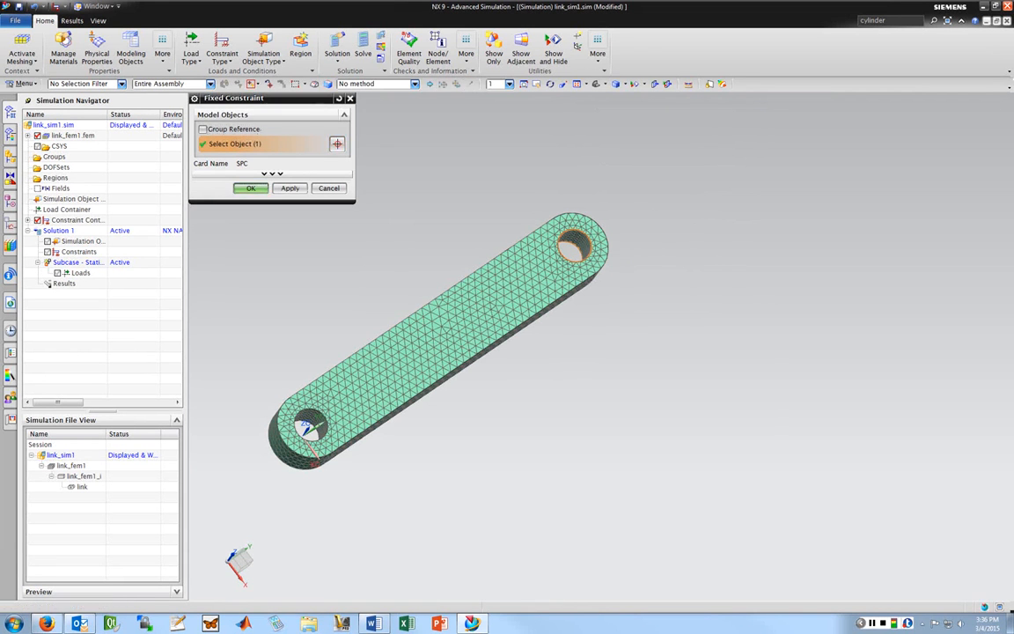
middle_click(711, 197)
scroll(503, 255, up, 6)
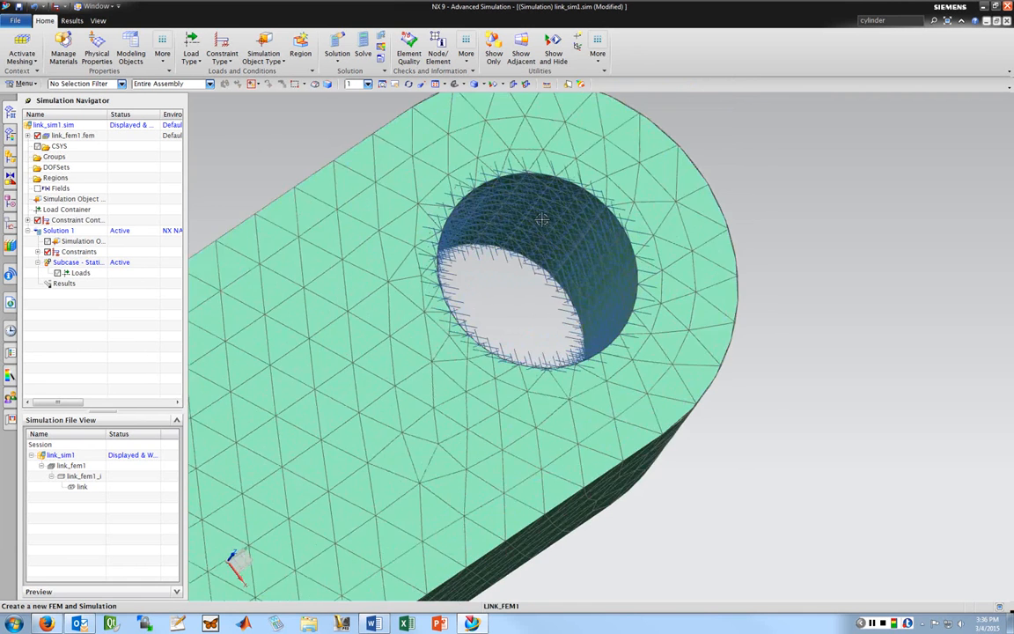
scroll(441, 242, down, 8)
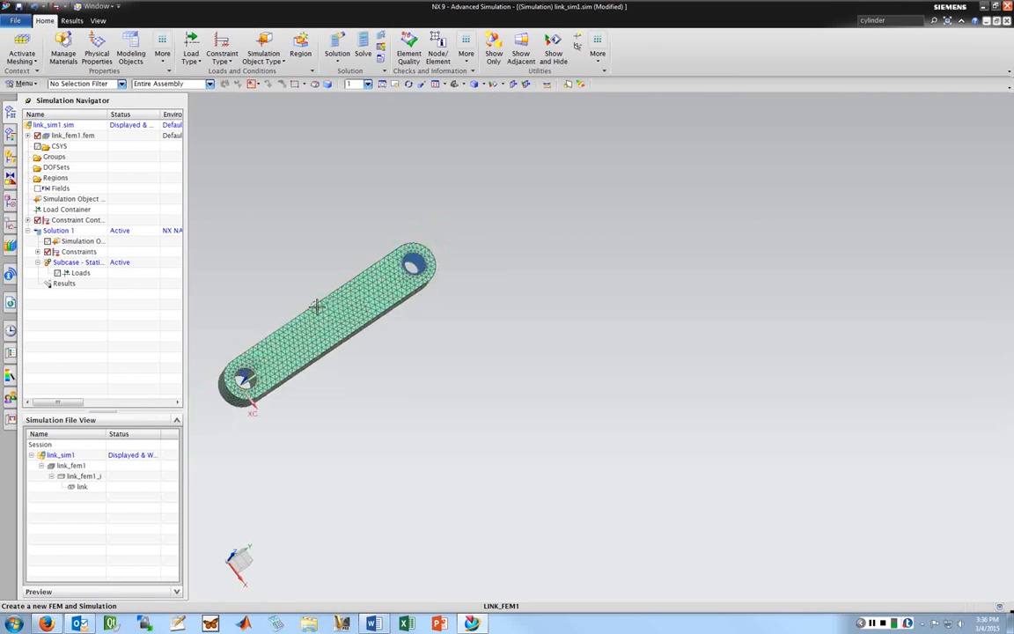
- Start a Magnitude and Direction force load on the cylindrical polygon face of the link's hole at the coordinate origin
scroll(218, 360, up, 5)
scroll(299, 207, up, 2)
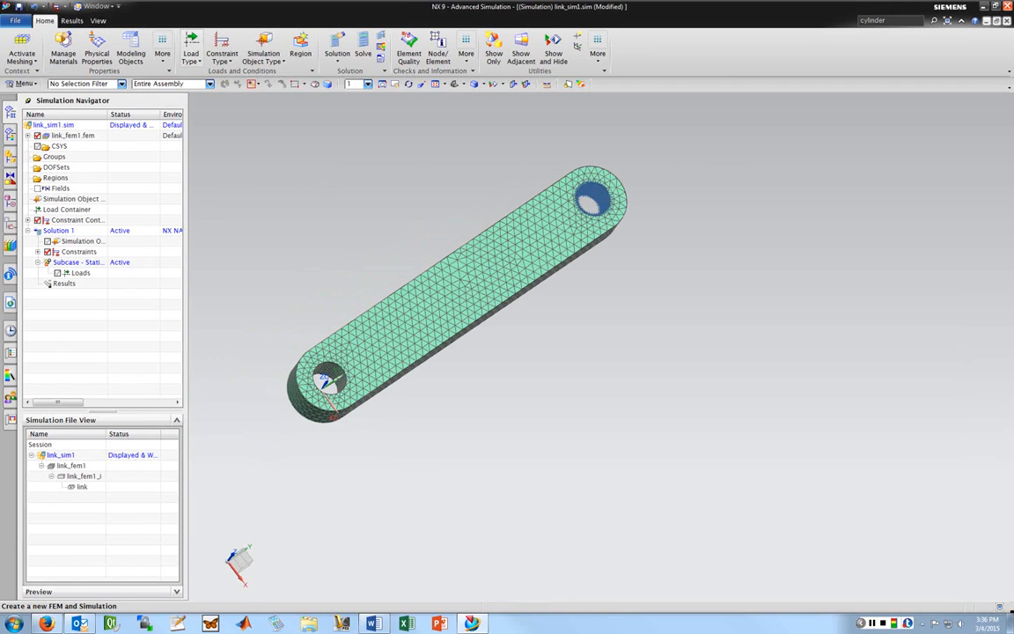
click(191, 55)
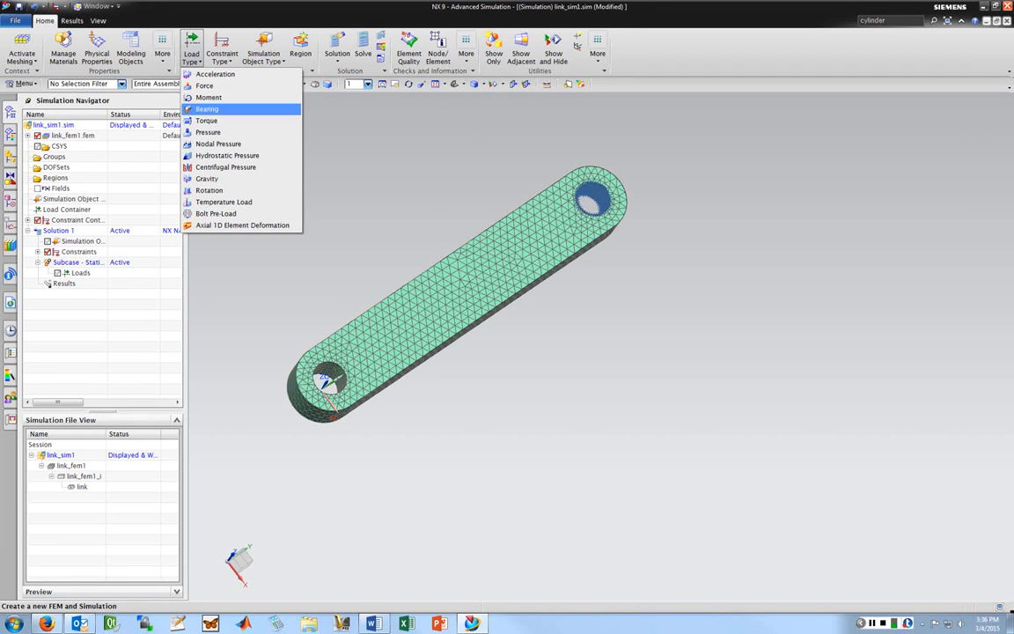
click(207, 86)
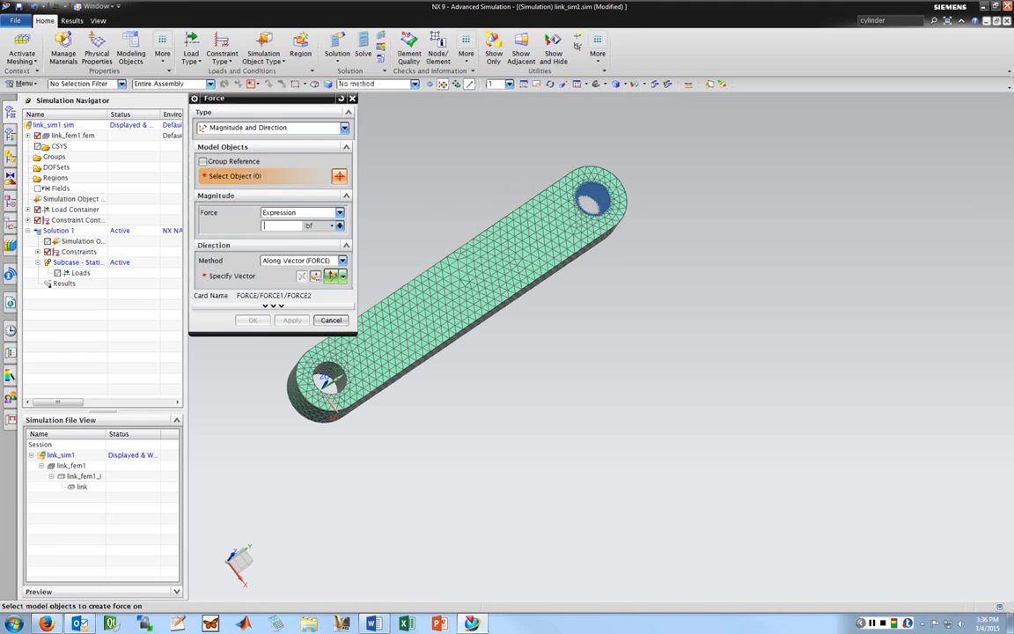
drag(265, 98, 717, 147)
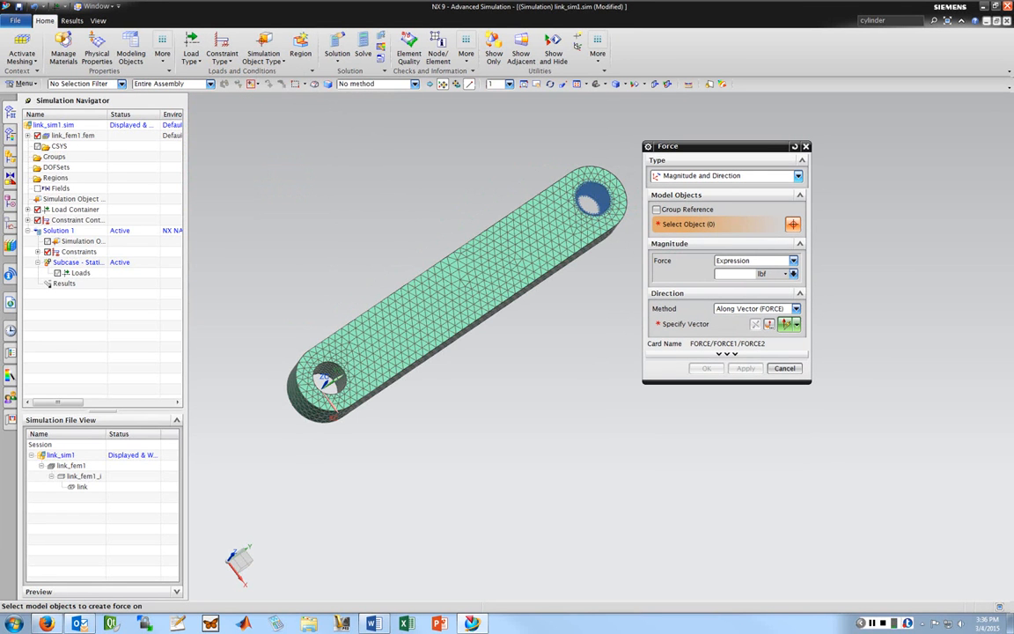
middle_drag(461, 289, 313, 317)
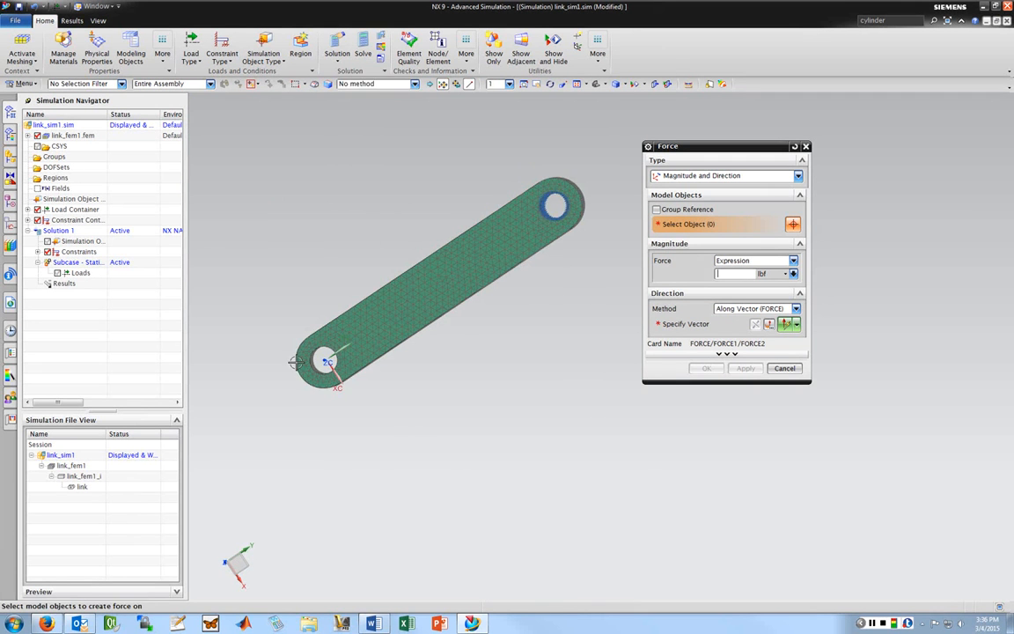
middle_drag(296, 362, 314, 314)
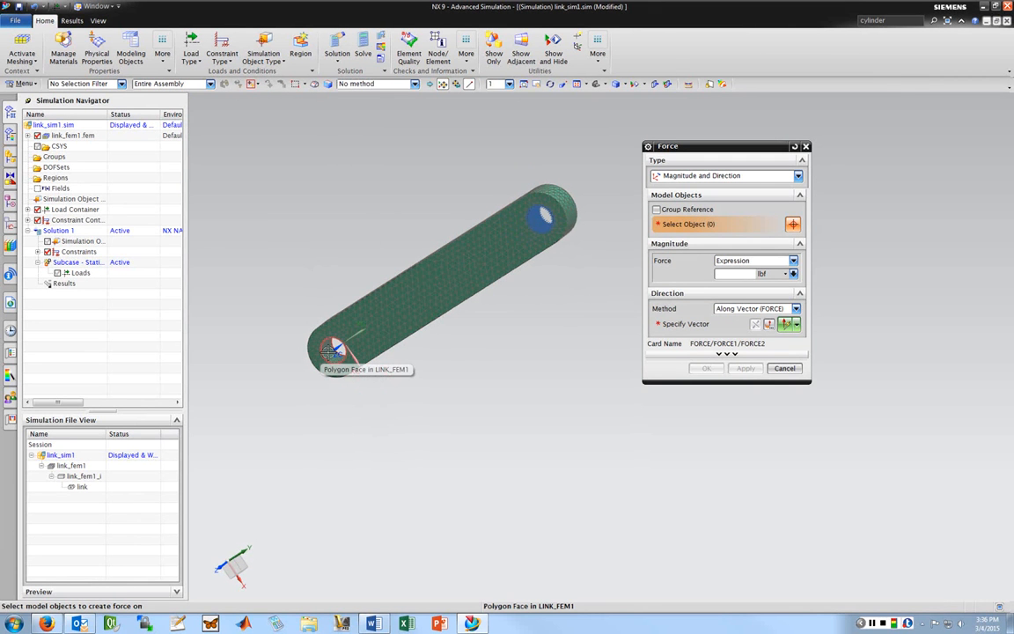
click(332, 353)
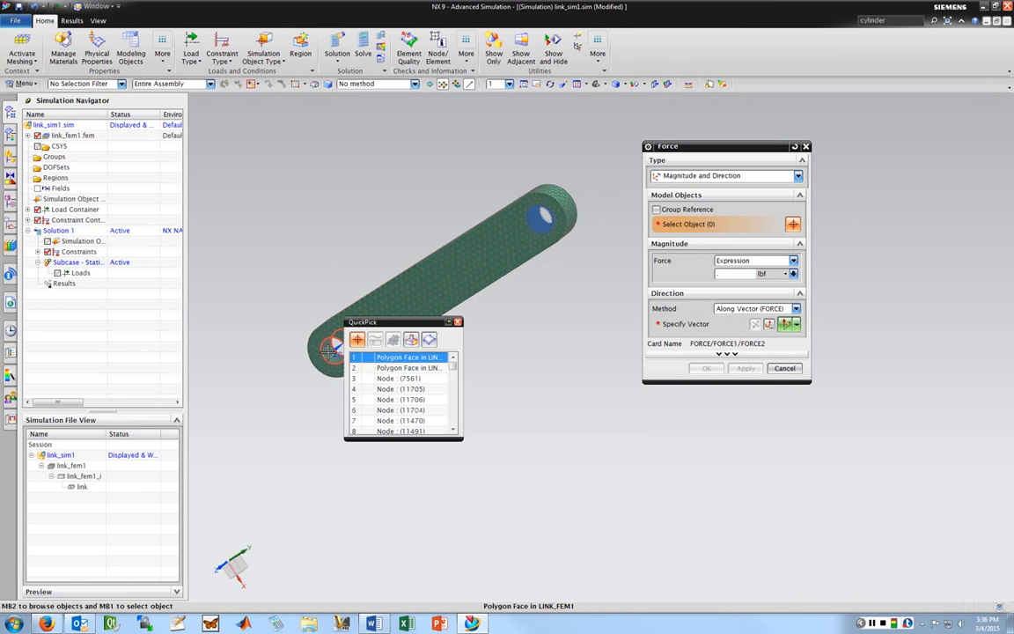
scroll(333, 349, down, 4)
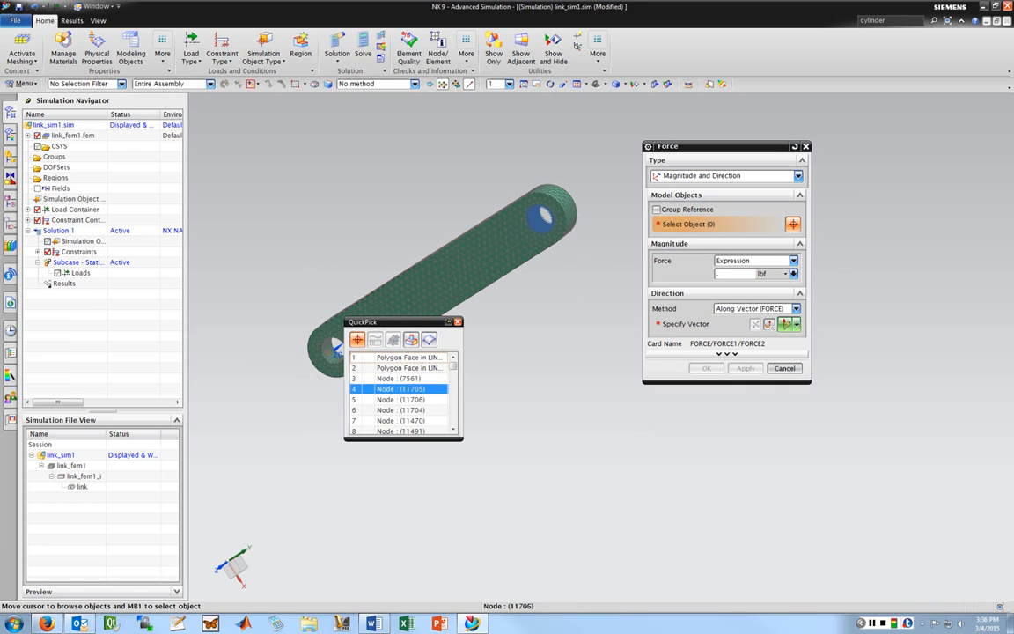
scroll(335, 349, down, 4)
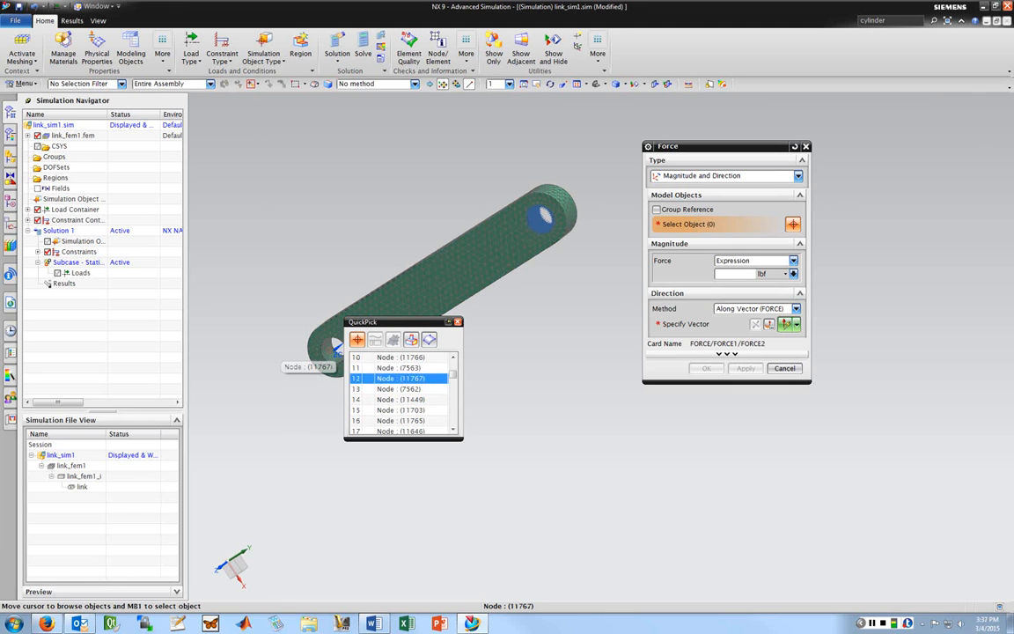
scroll(334, 348, down, 1)
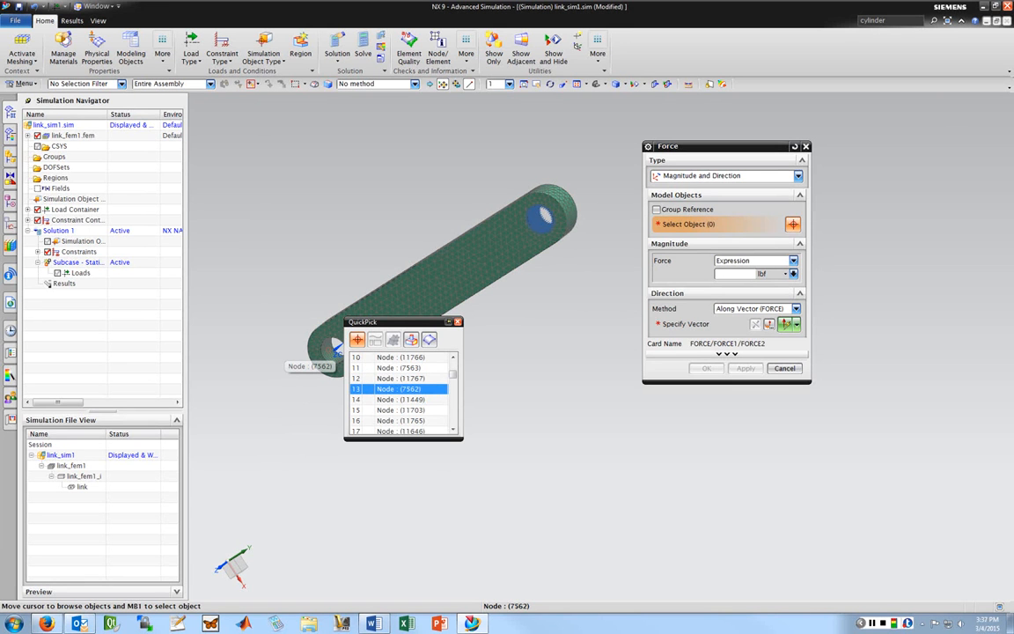
scroll(337, 348, up, 5)
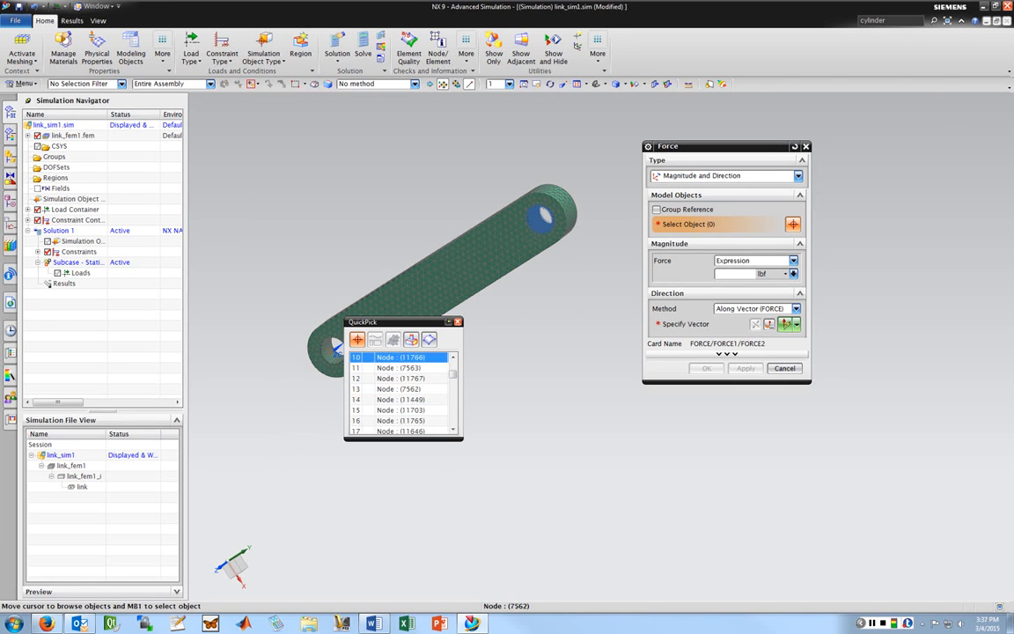
scroll(337, 348, up, 6)
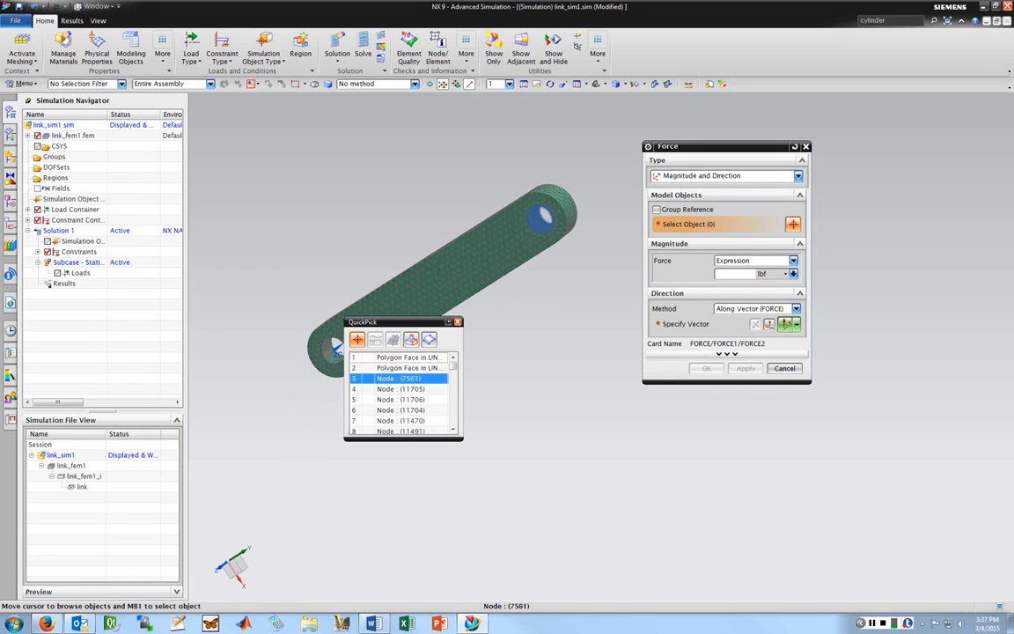
scroll(338, 347, up, 1)
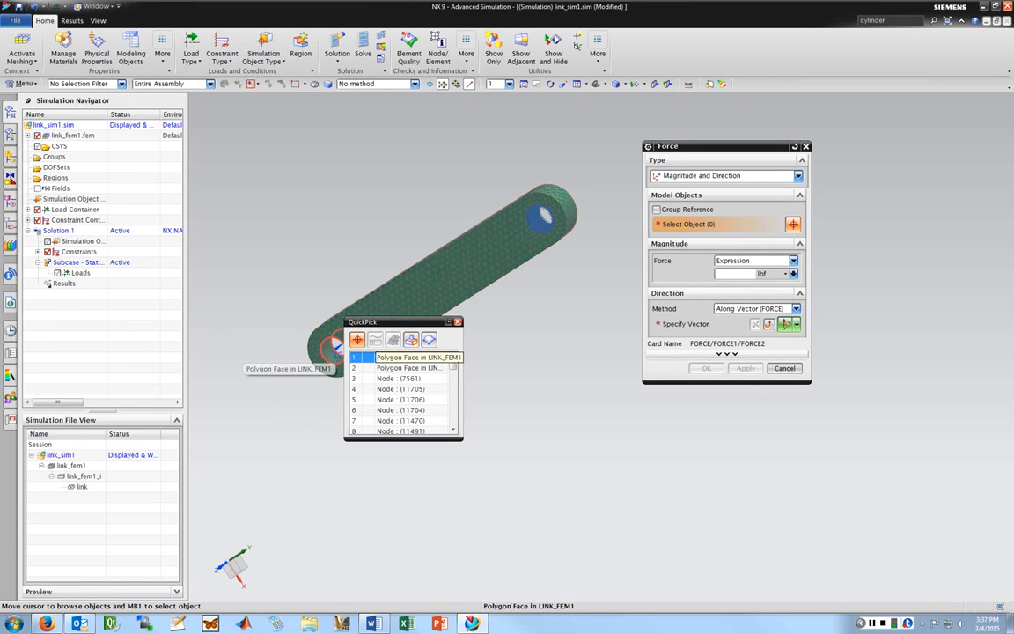
click(393, 358)
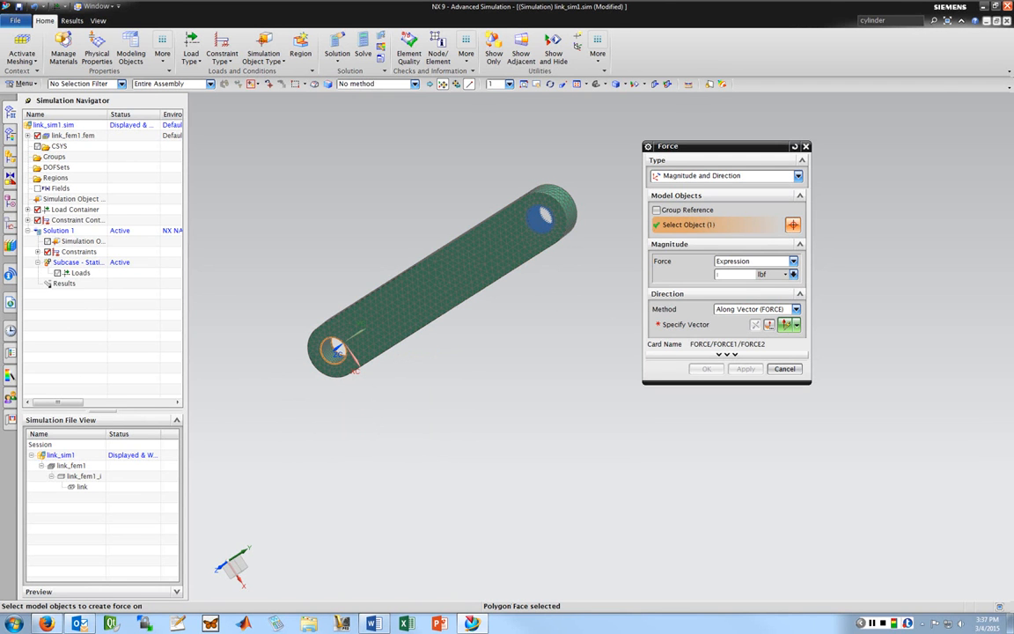
- Set the force magnitude to 2000 lbf, keeping it defined by an expression
text(2000)
click(793, 261)
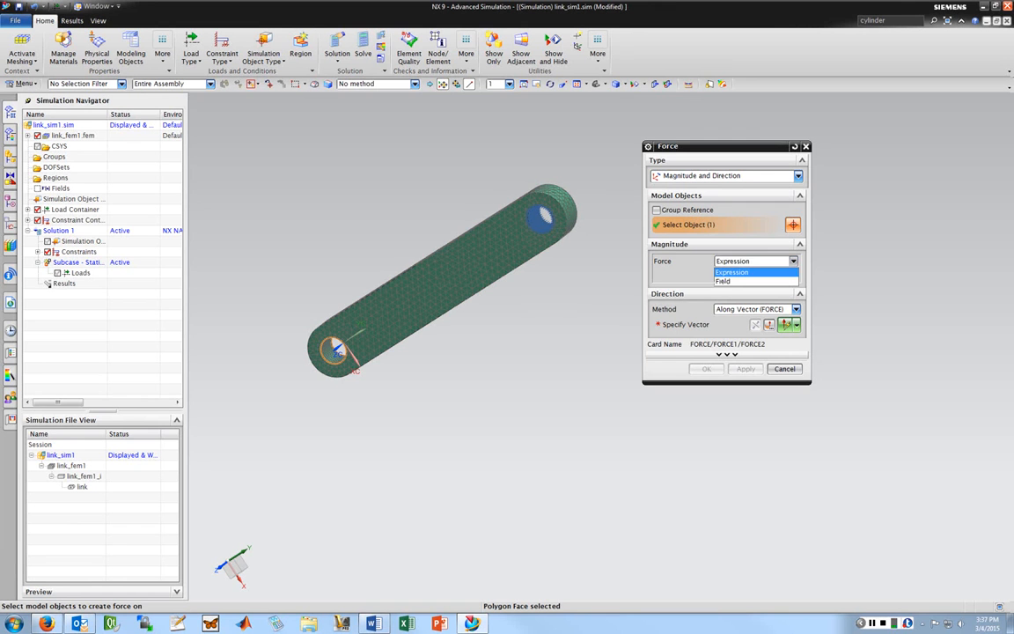
key(Return)
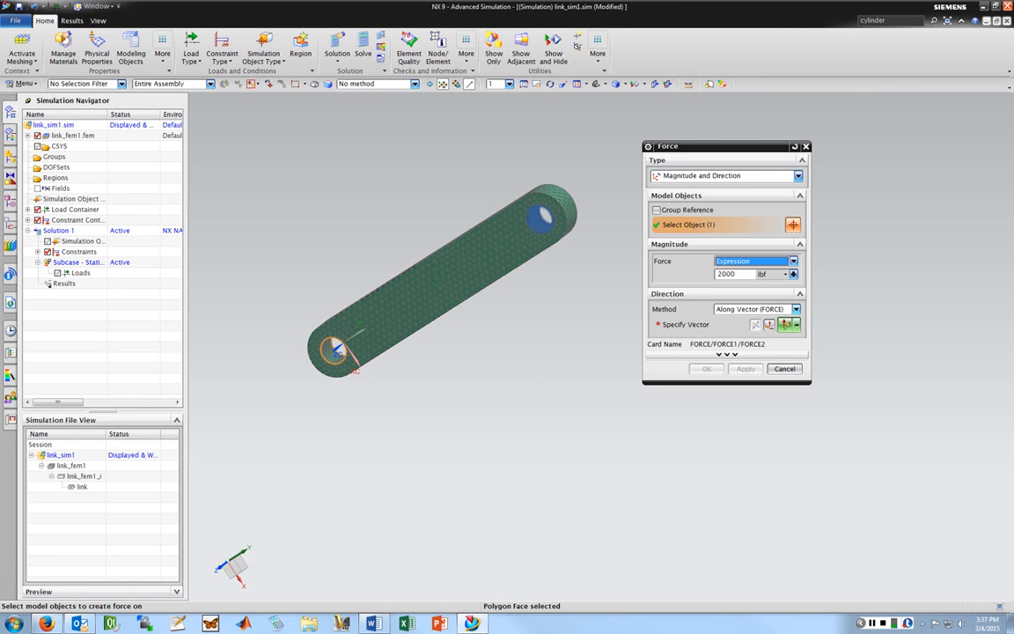
- Direct the force along the reversed Y-axis vector, pointing outward from the link's end, and create the load
click(685, 324)
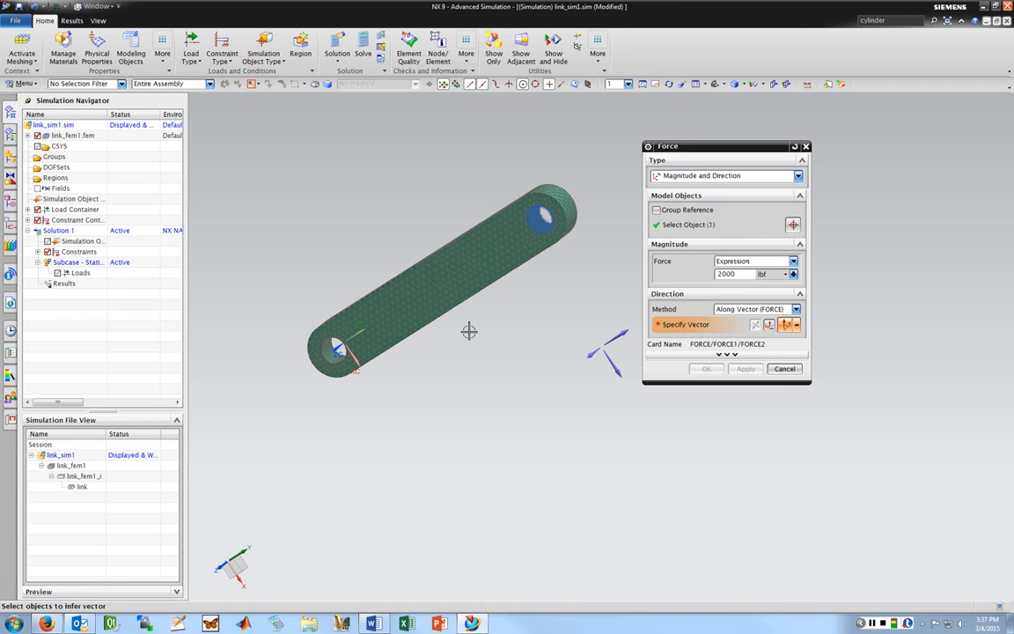
middle_drag(510, 285, 471, 314)
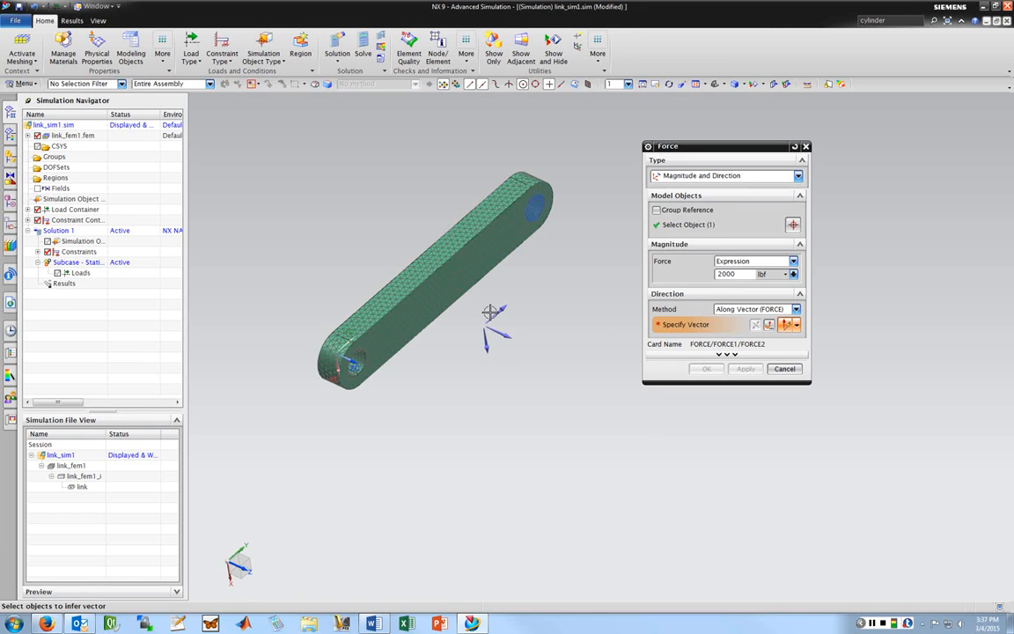
click(506, 306)
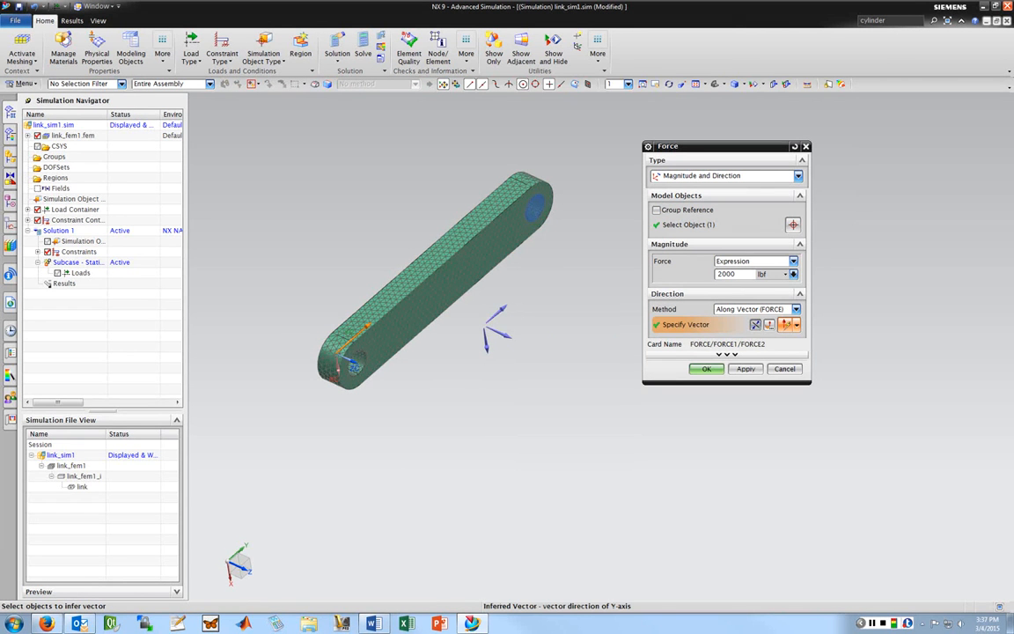
click(756, 324)
middle_drag(564, 299, 522, 275)
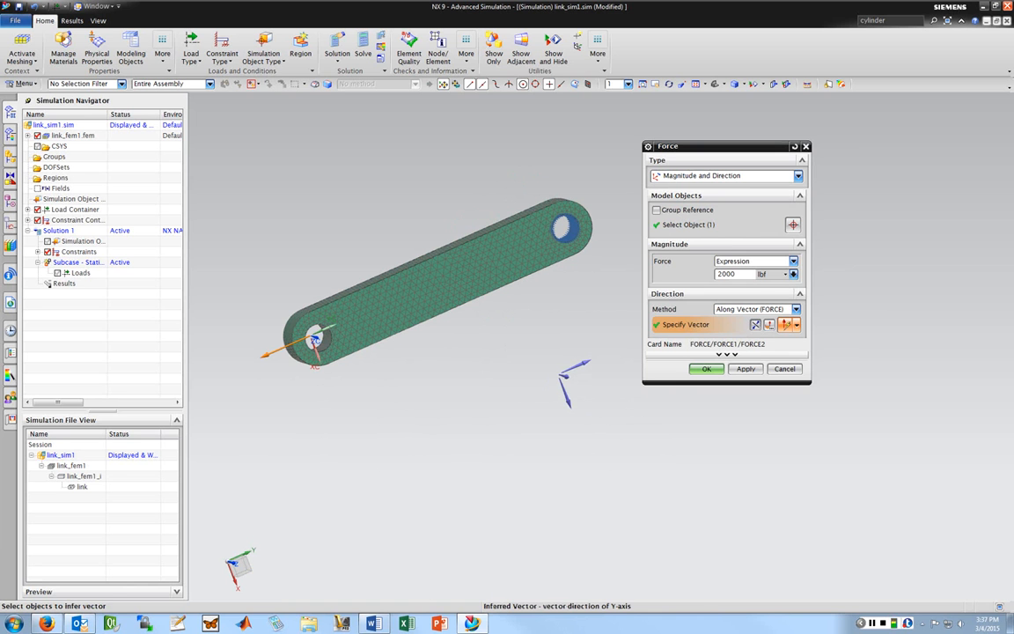
click(706, 368)
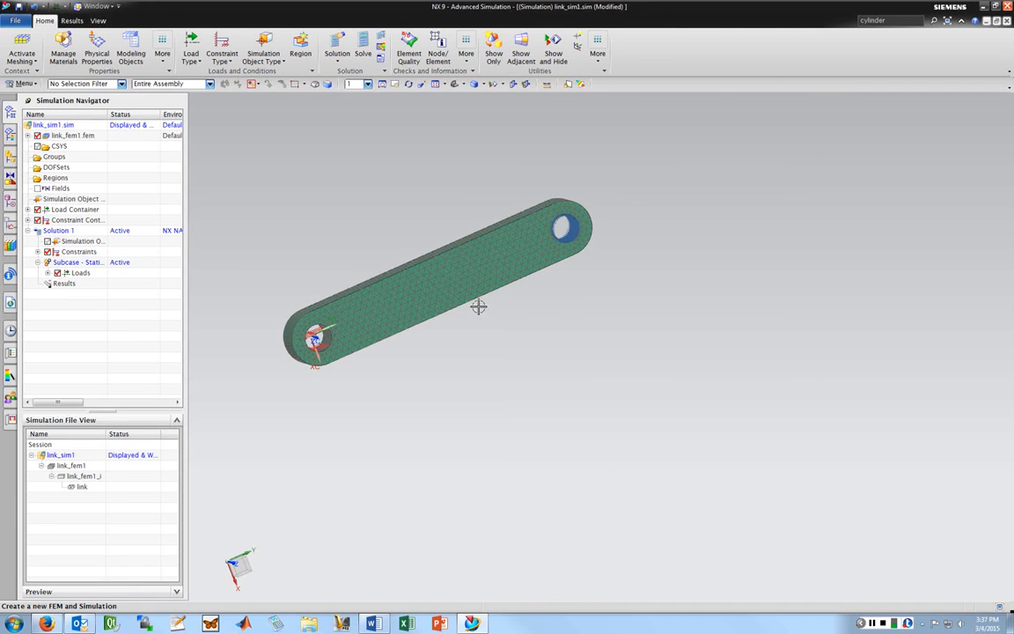
- Inspect the loaded link from several angles and check the material list sources in Manage Materials
middle_drag(367, 236, 382, 265)
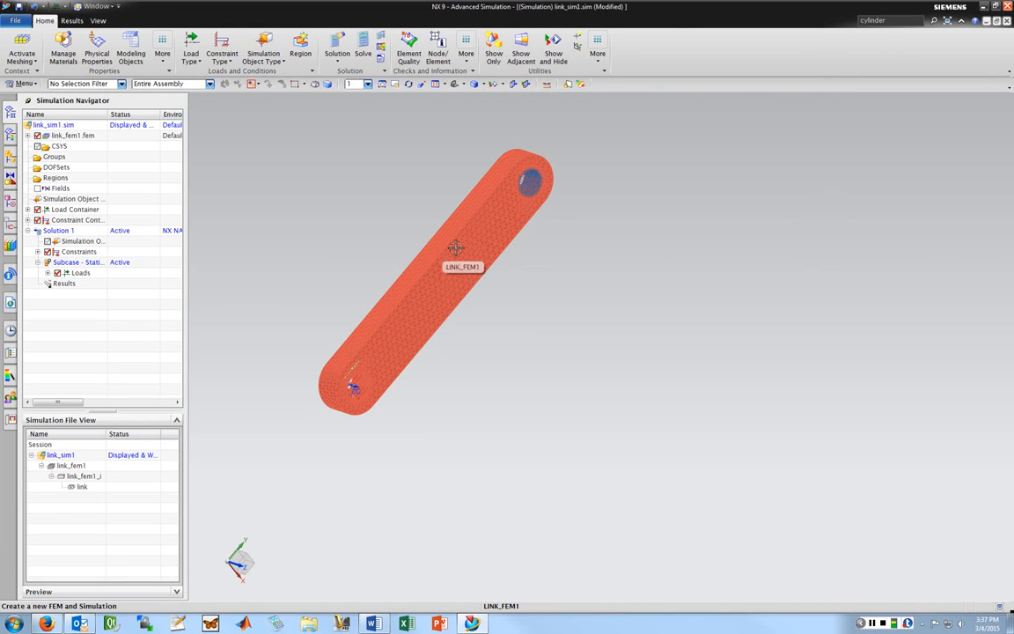
middle_drag(369, 225, 382, 200)
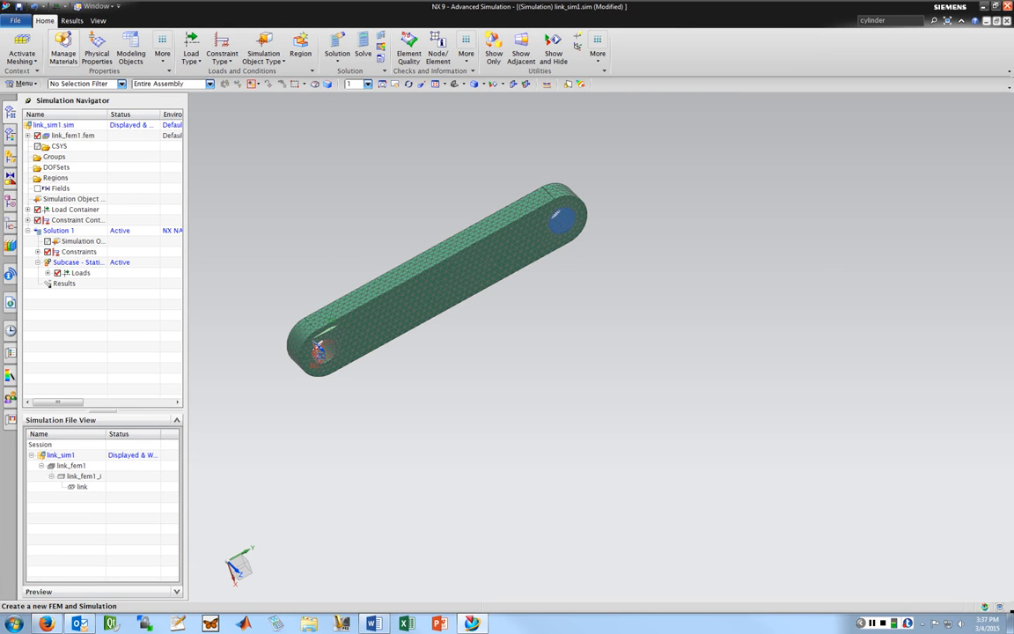
click(63, 49)
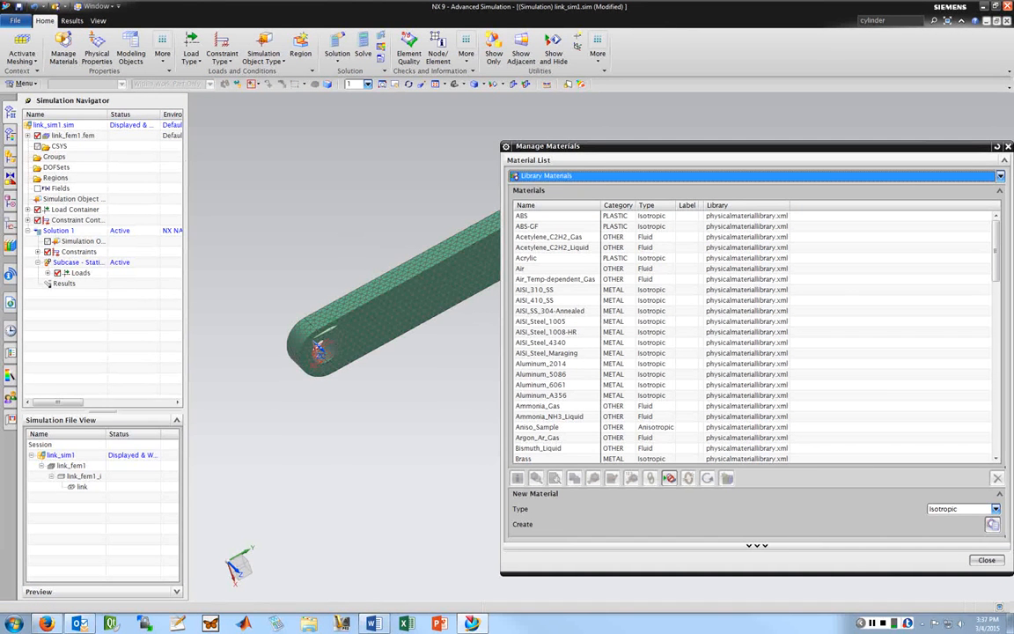
click(899, 175)
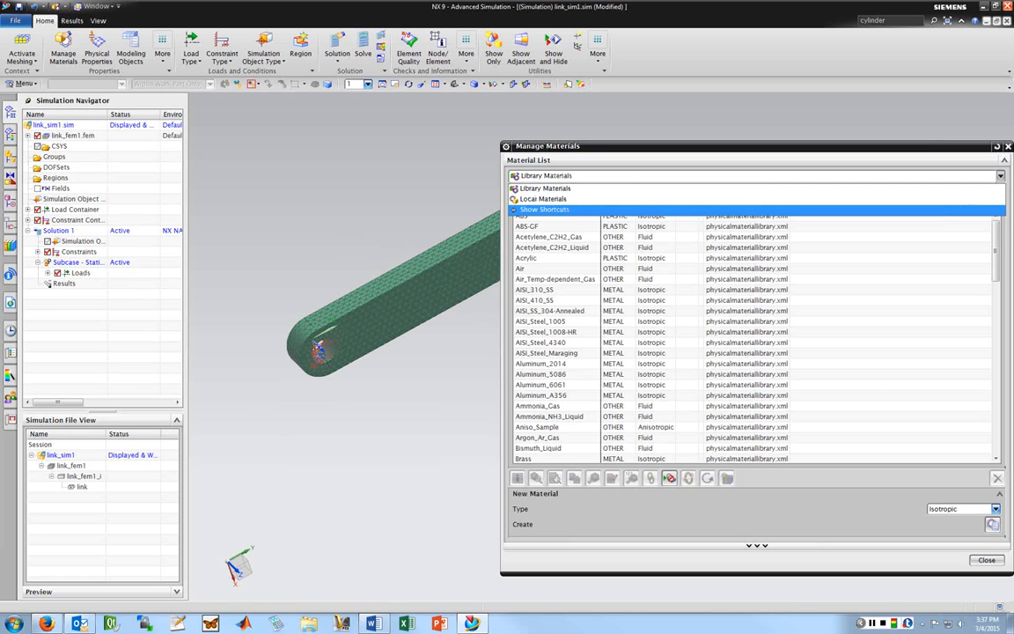
key(Escape)
click(987, 560)
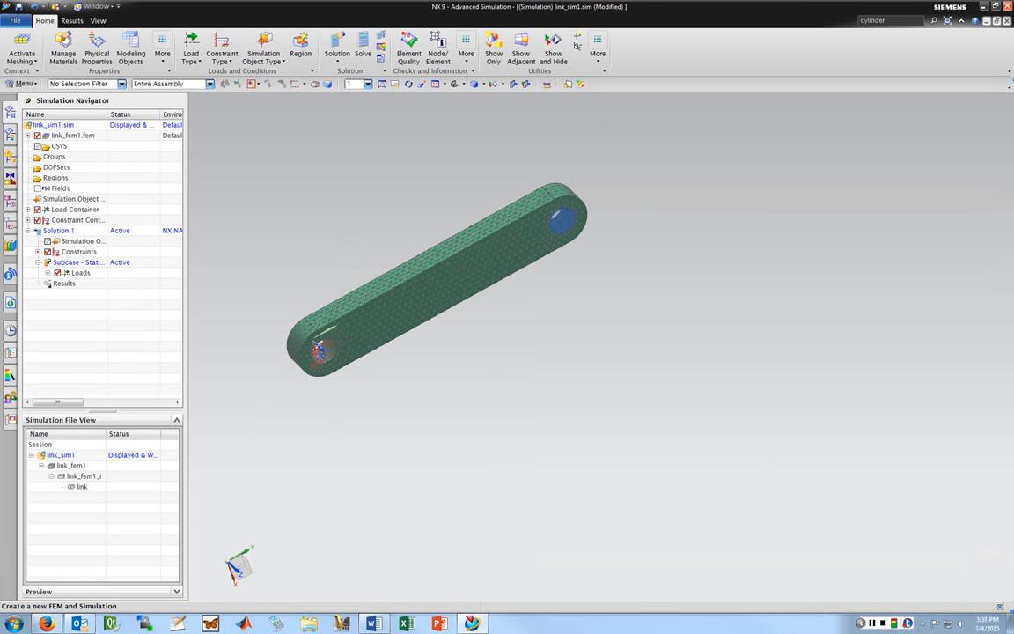
- Make link_fem1.fem the work part by activating meshing, and review its library materials in Manage Materials
click(22, 46)
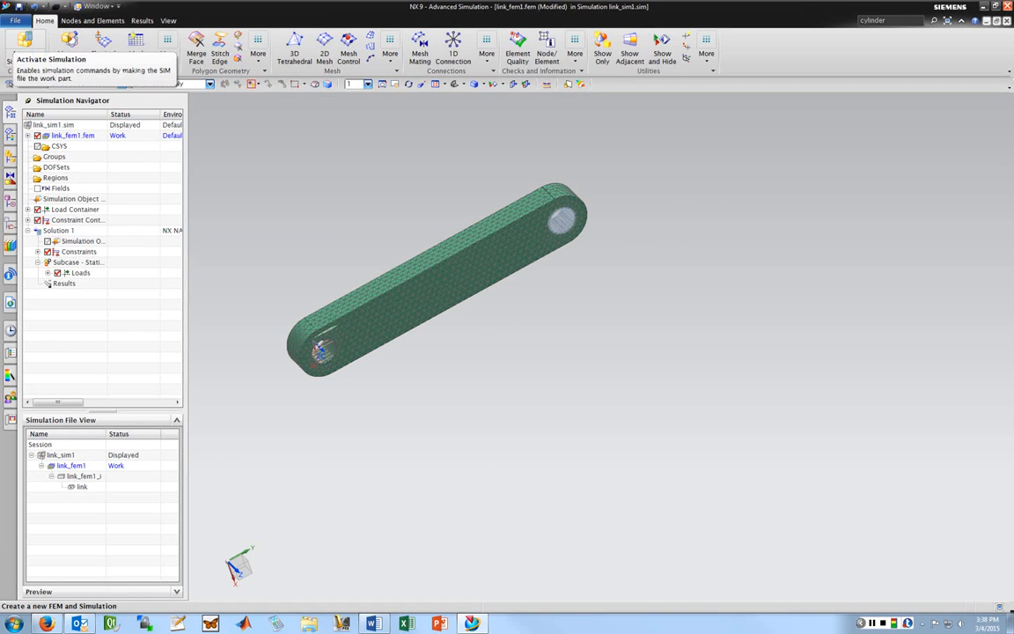
click(70, 46)
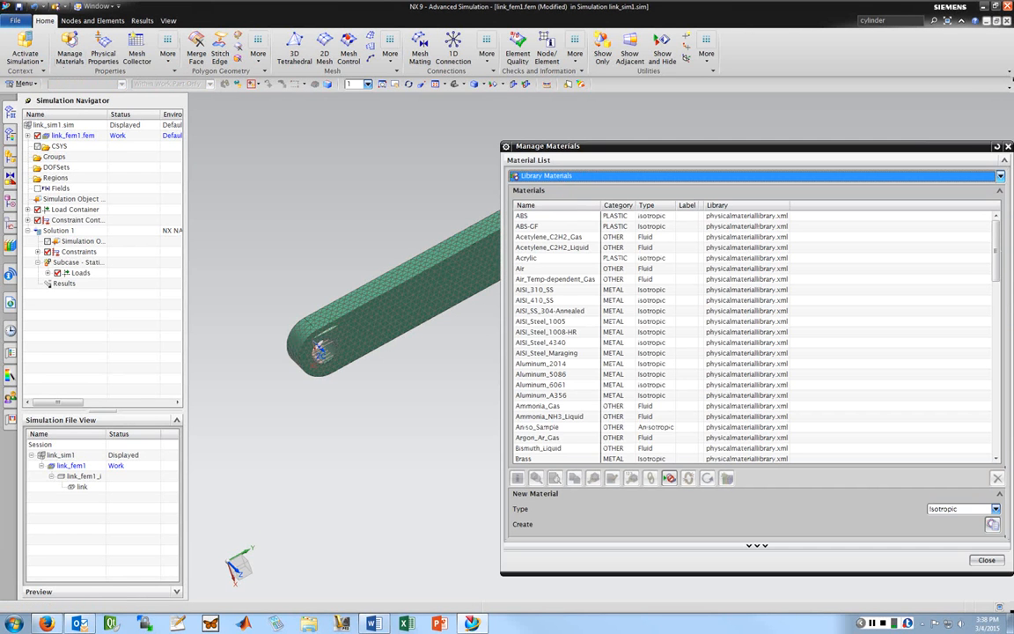
click(553, 175)
click(553, 175)
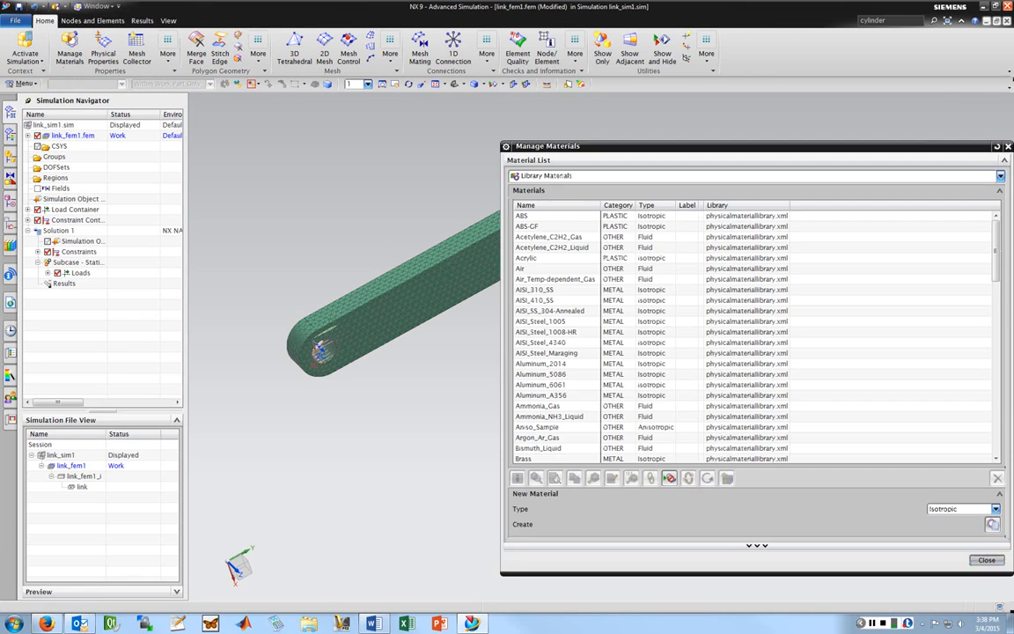
click(994, 560)
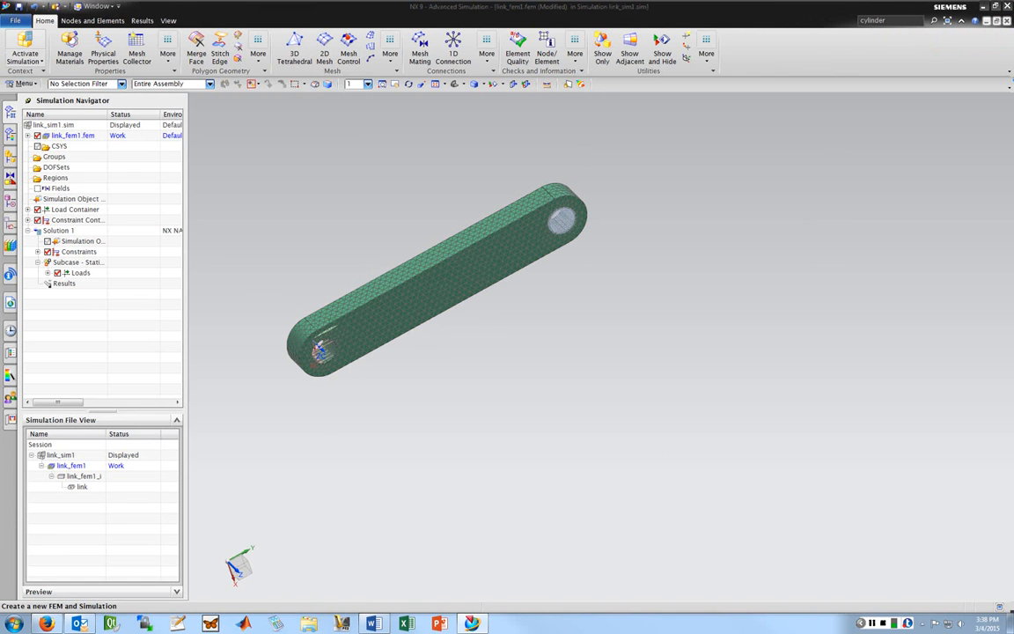
- Assign the library material Aluminum_6061 to the link's polygon body
click(168, 53)
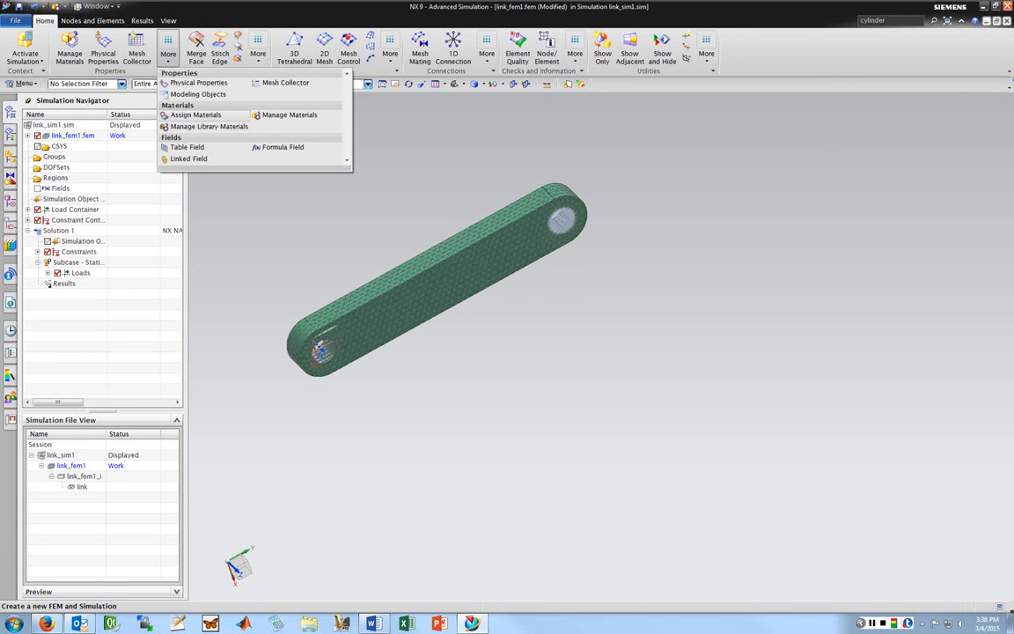
click(195, 115)
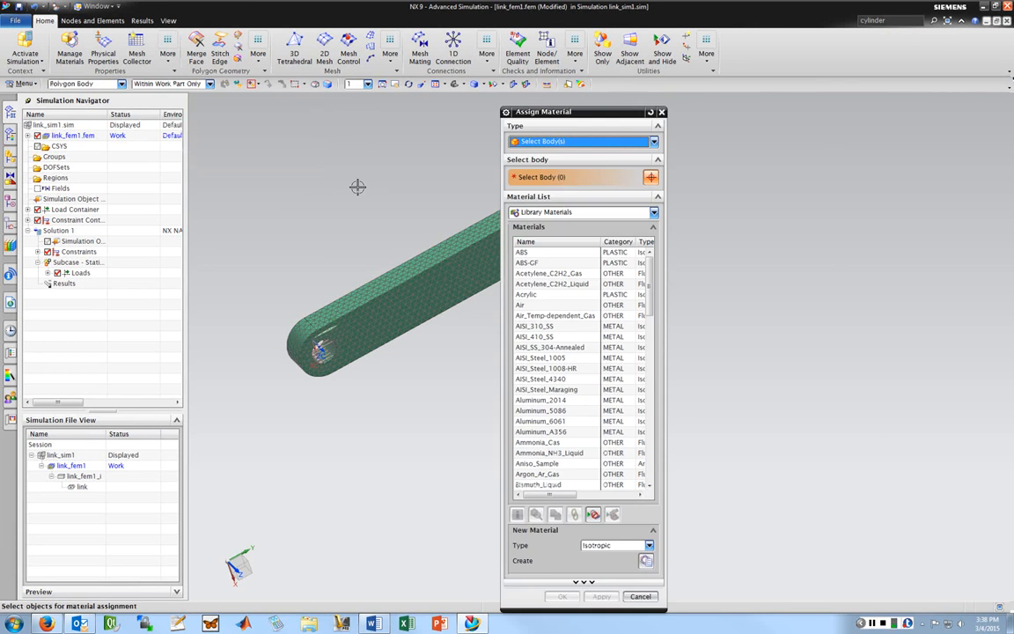
drag(597, 110, 805, 95)
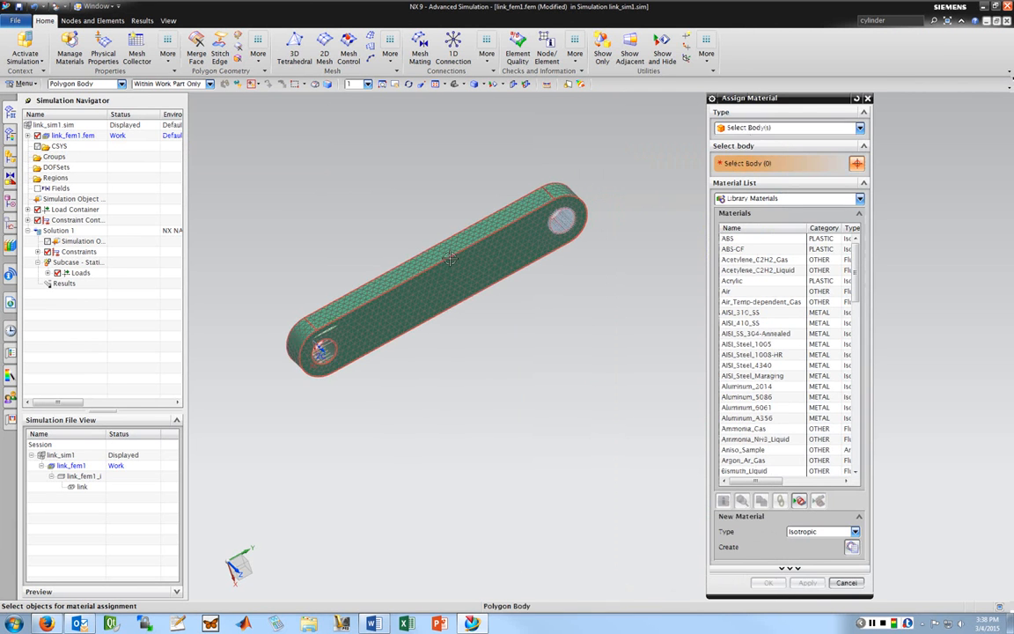
click(449, 253)
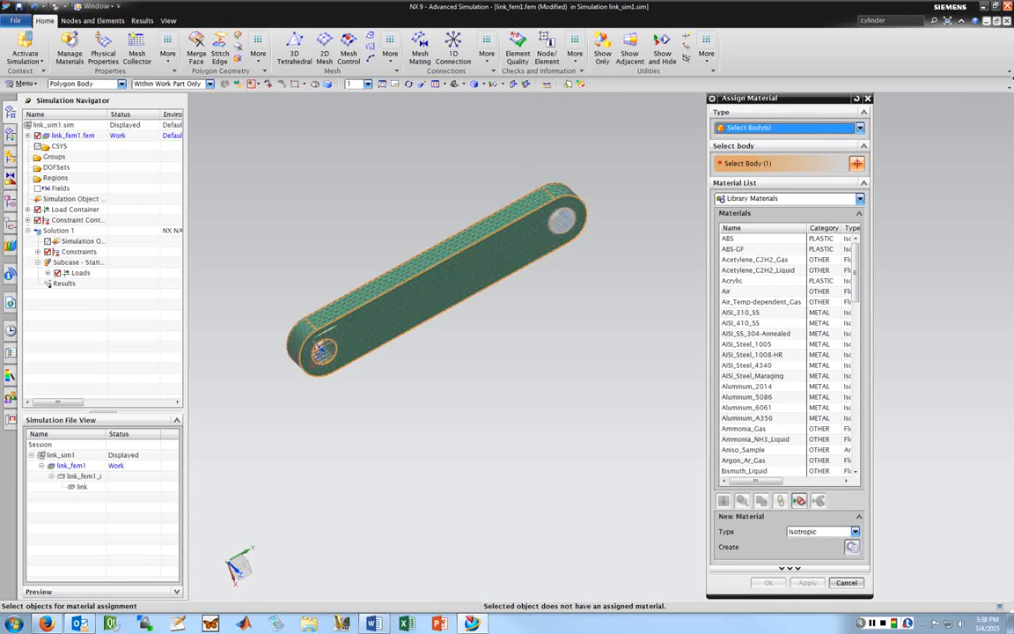
click(746, 408)
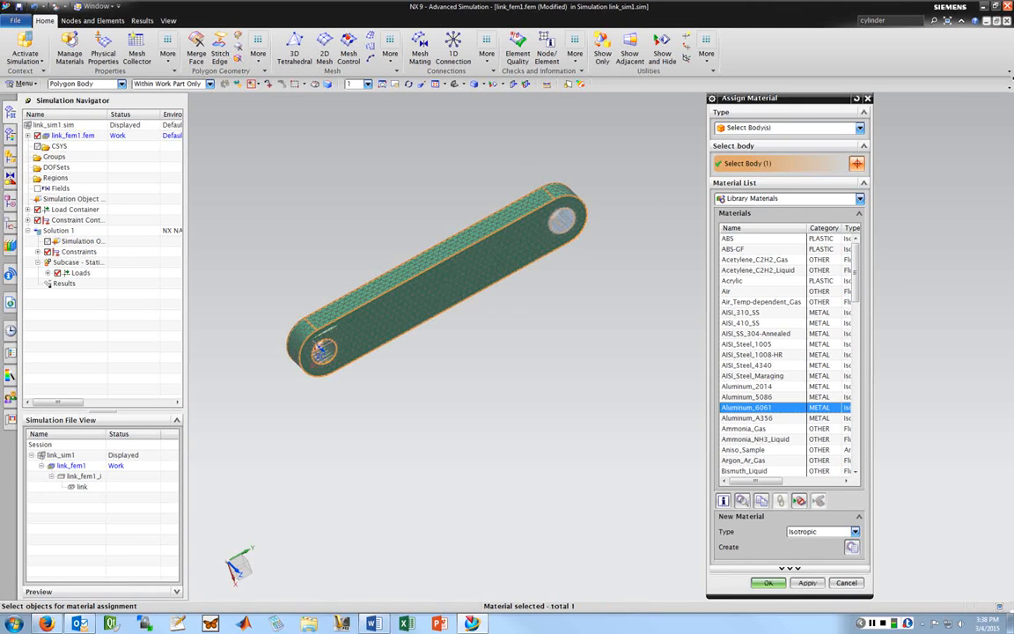
click(807, 582)
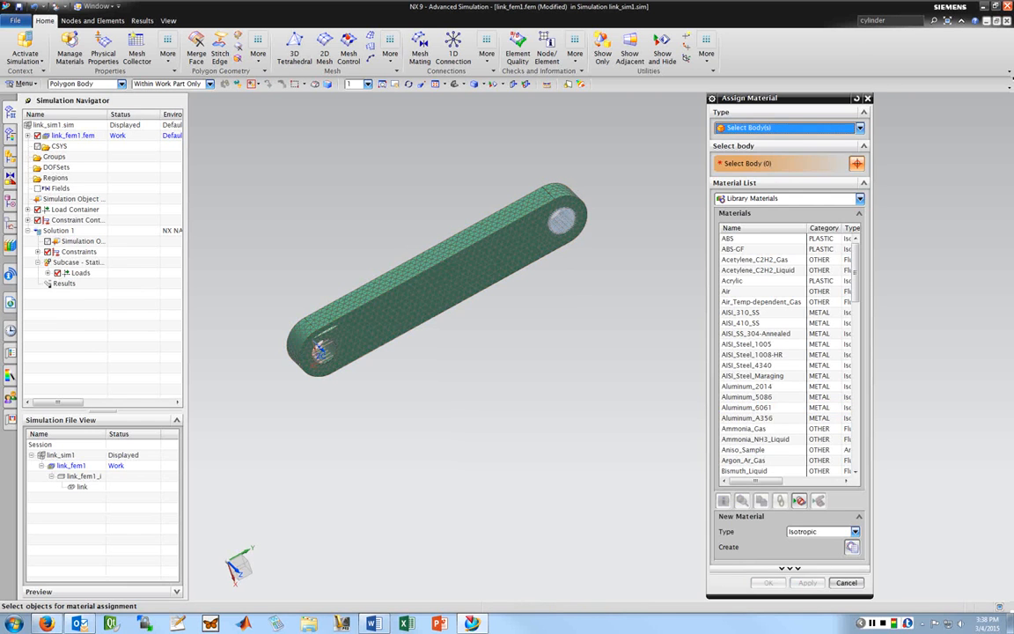
key(Escape)
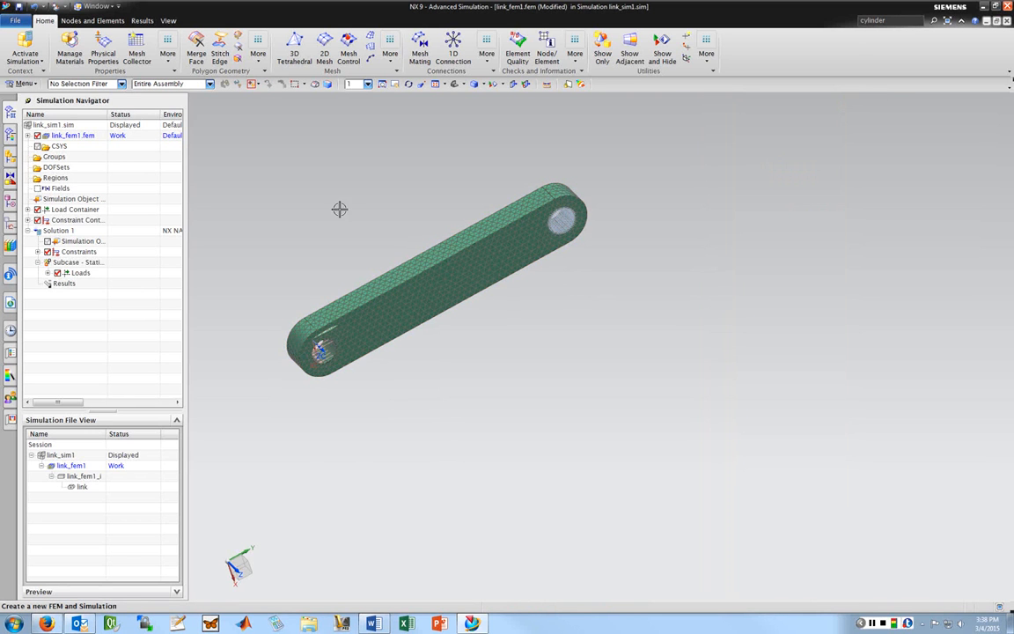
- Reactivate link_sim1 as the work simulation and solve Solution 1 with the model setup check enabled
middle_drag(356, 210, 350, 233)
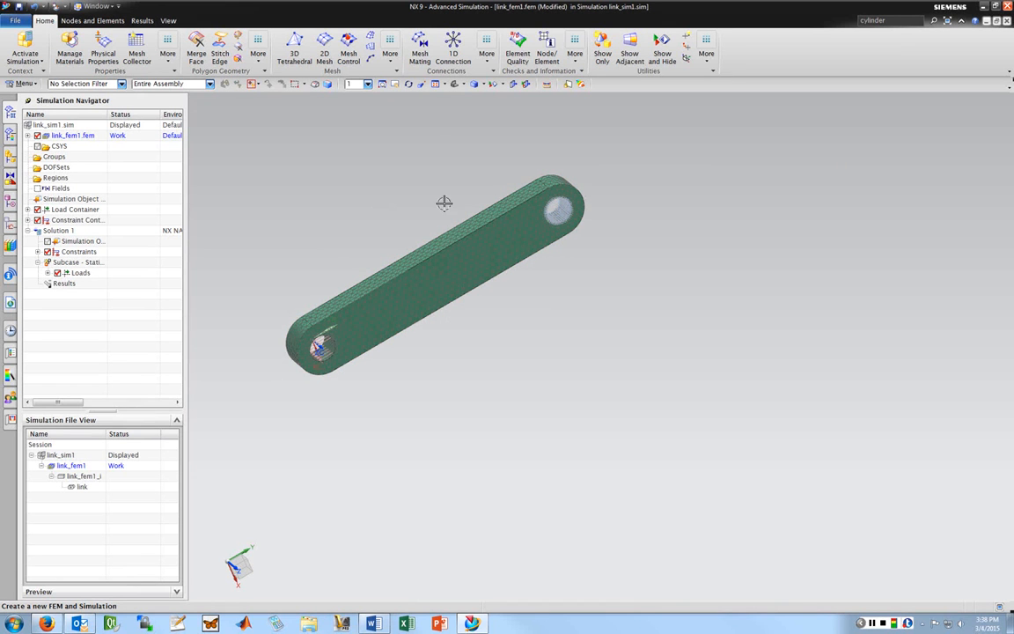
click(25, 46)
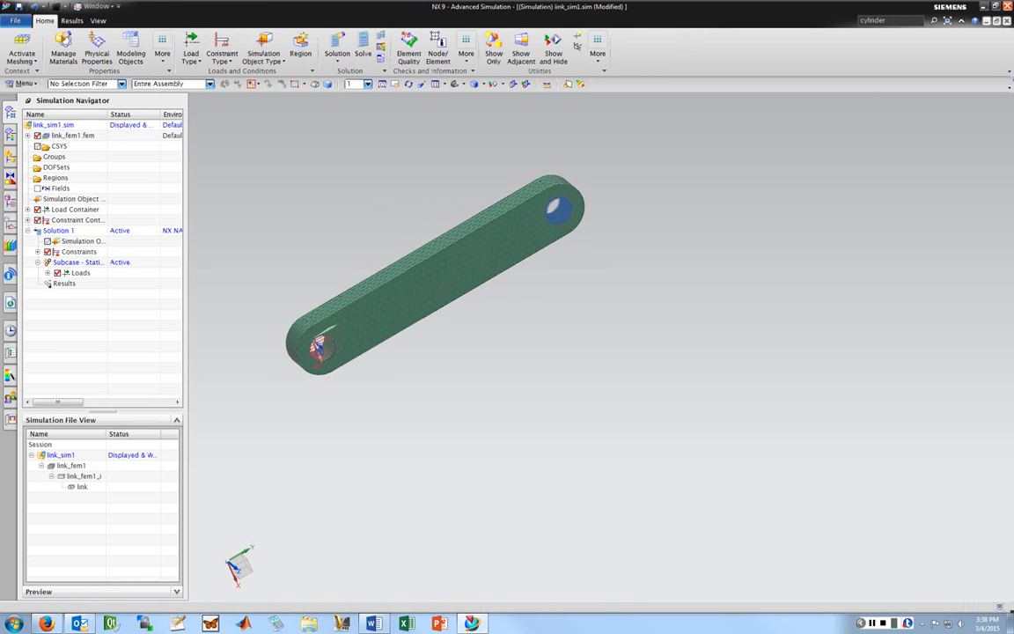
click(362, 45)
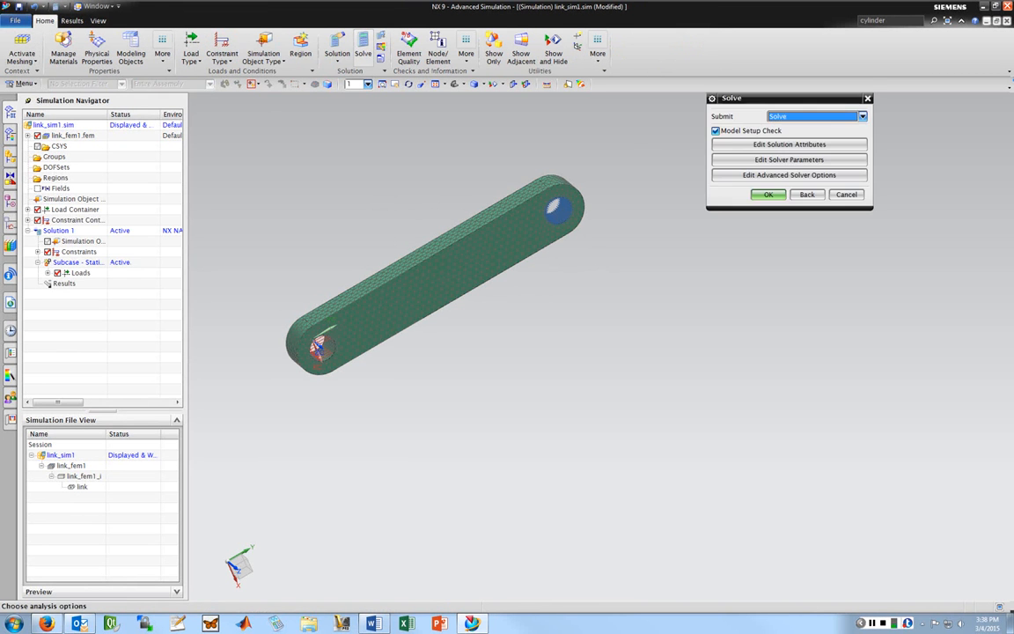
drag(775, 98, 460, 172)
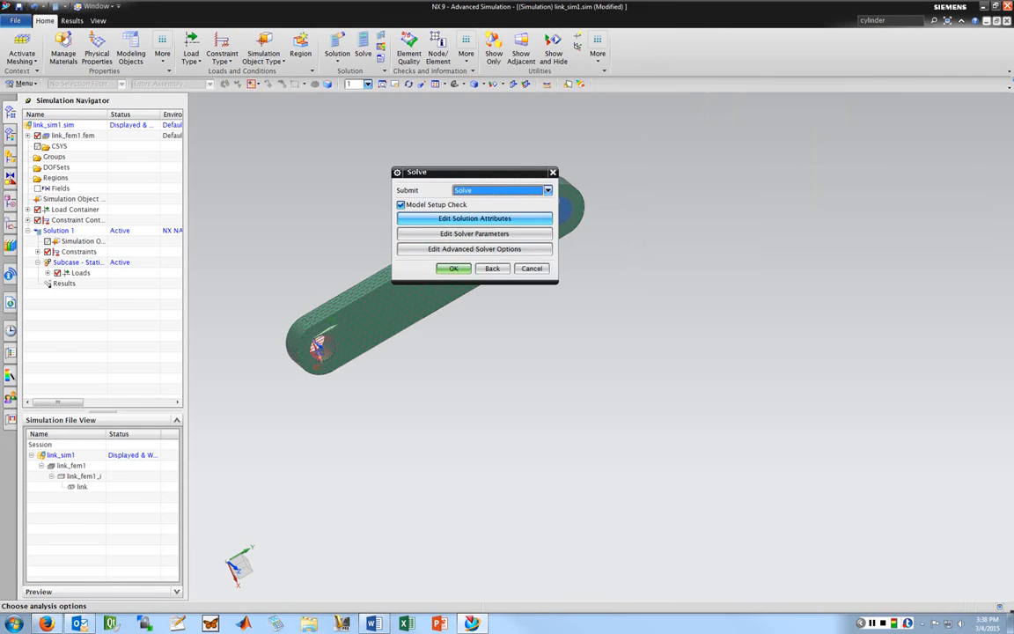
key(Return)
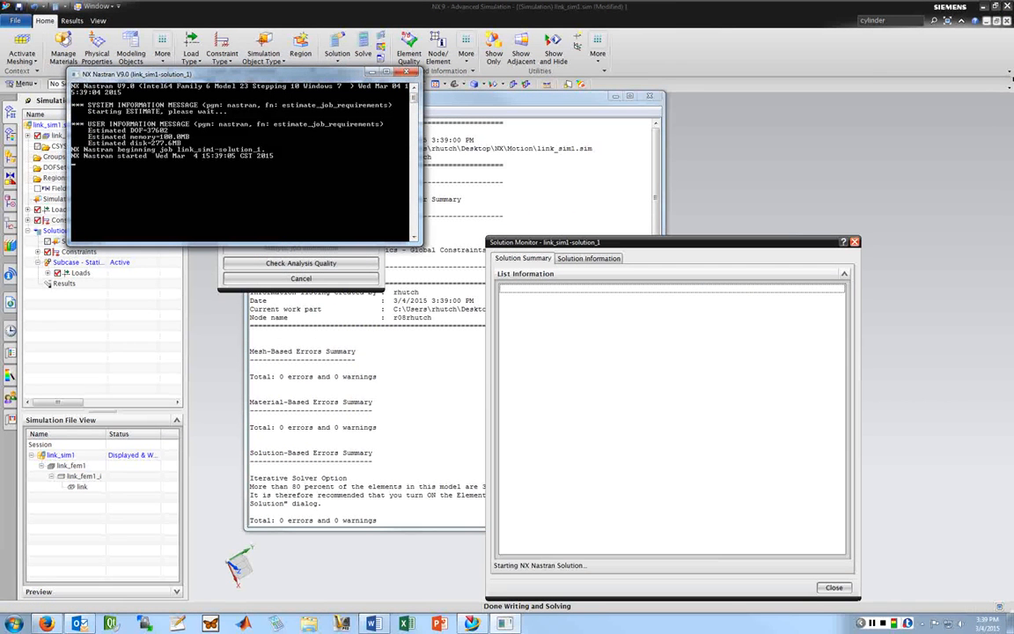
- Examine the Sparse Matrix Solver plot of completed equations in the solution monitor, clear of the other windows
drag(264, 74, 308, 312)
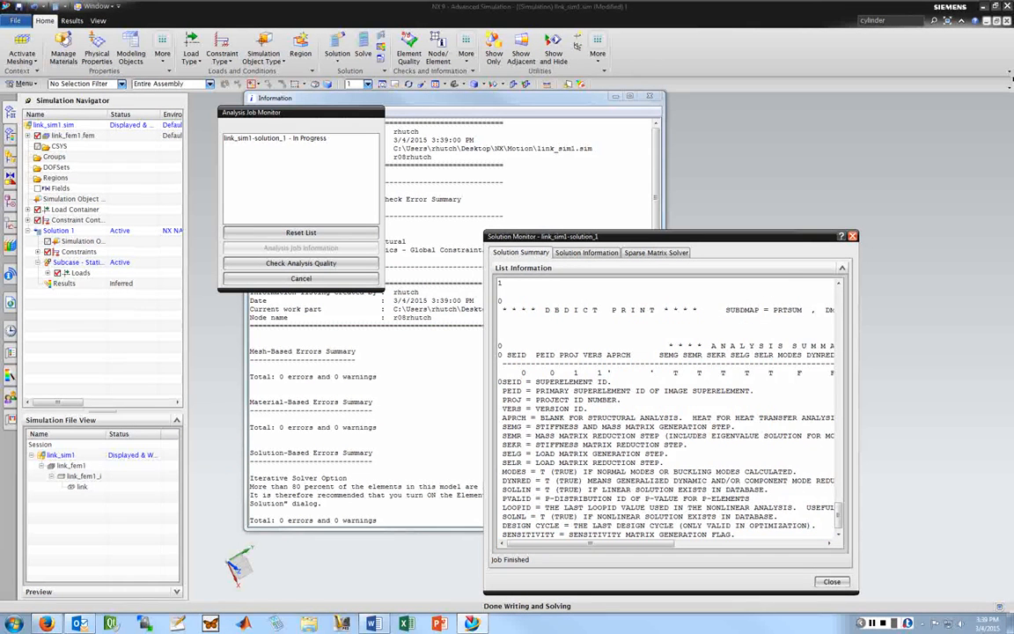
key(ctrl+Tab)
key(ctrl+Tab)
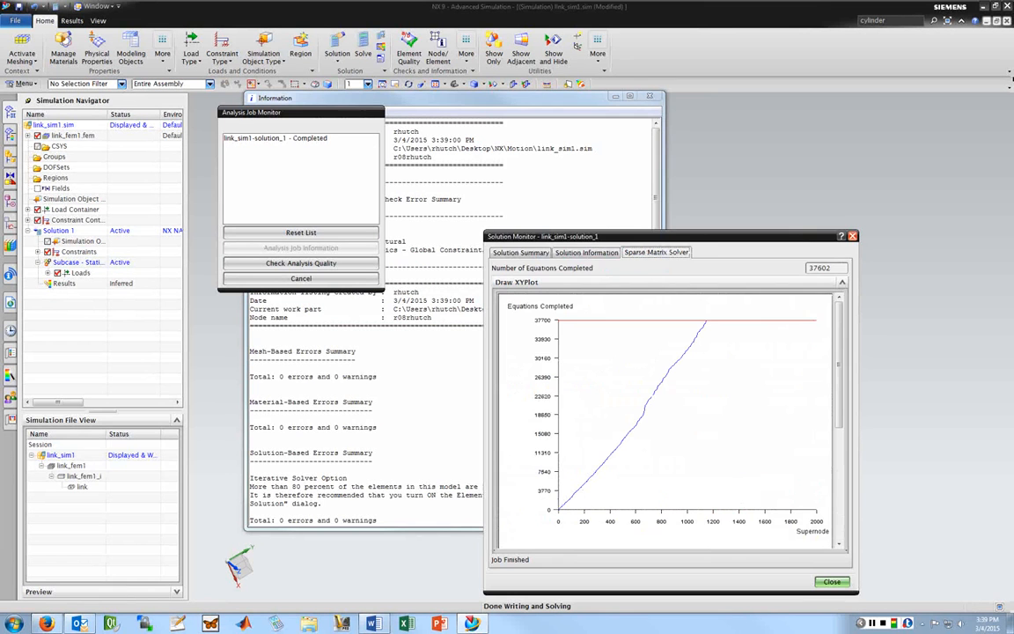
drag(616, 236, 602, 174)
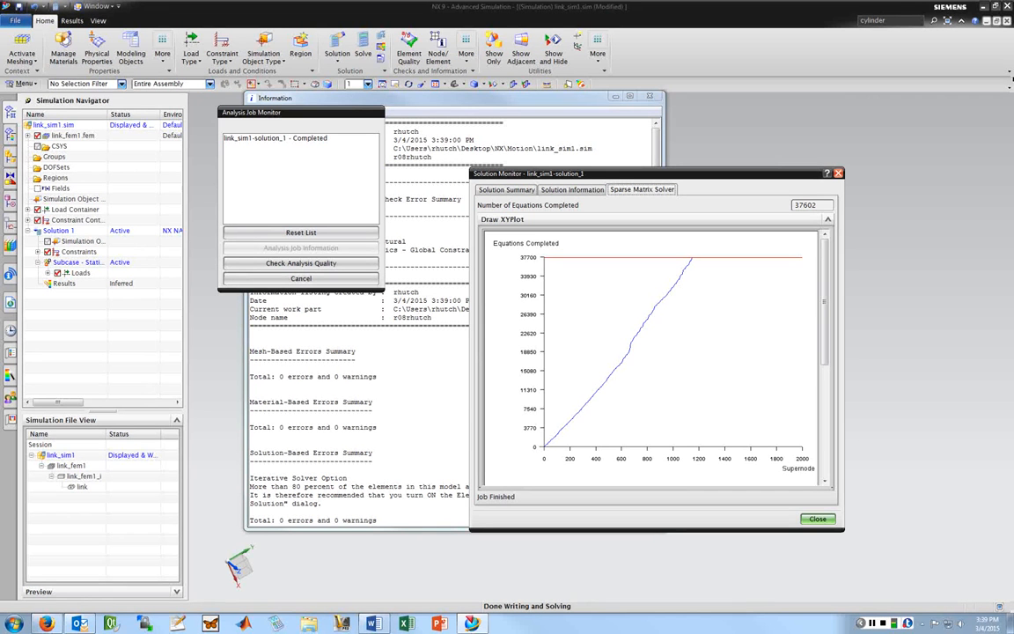
drag(656, 174, 621, 164)
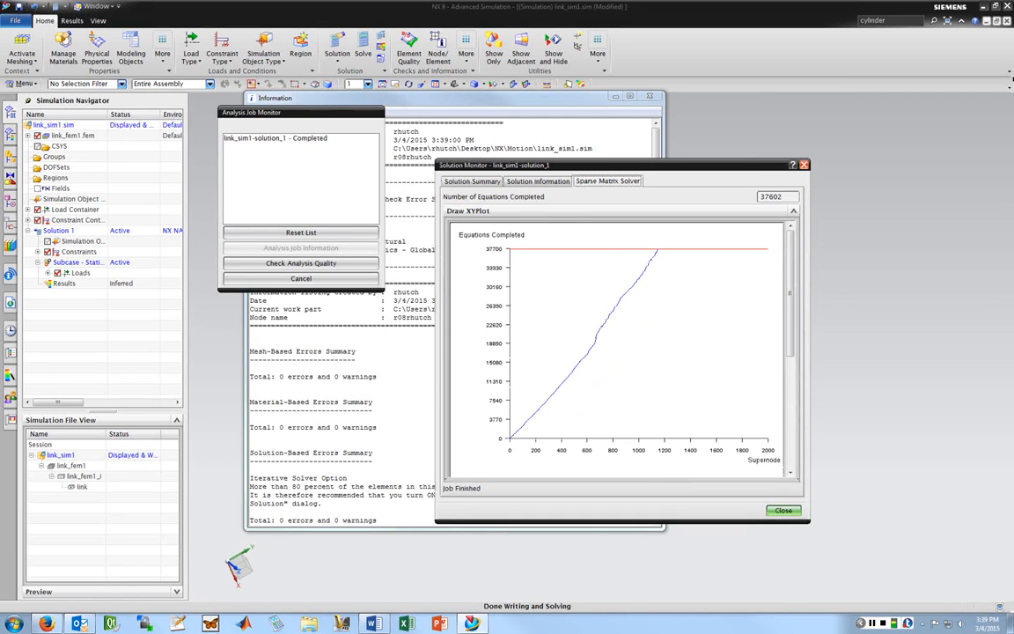
drag(621, 165, 637, 112)
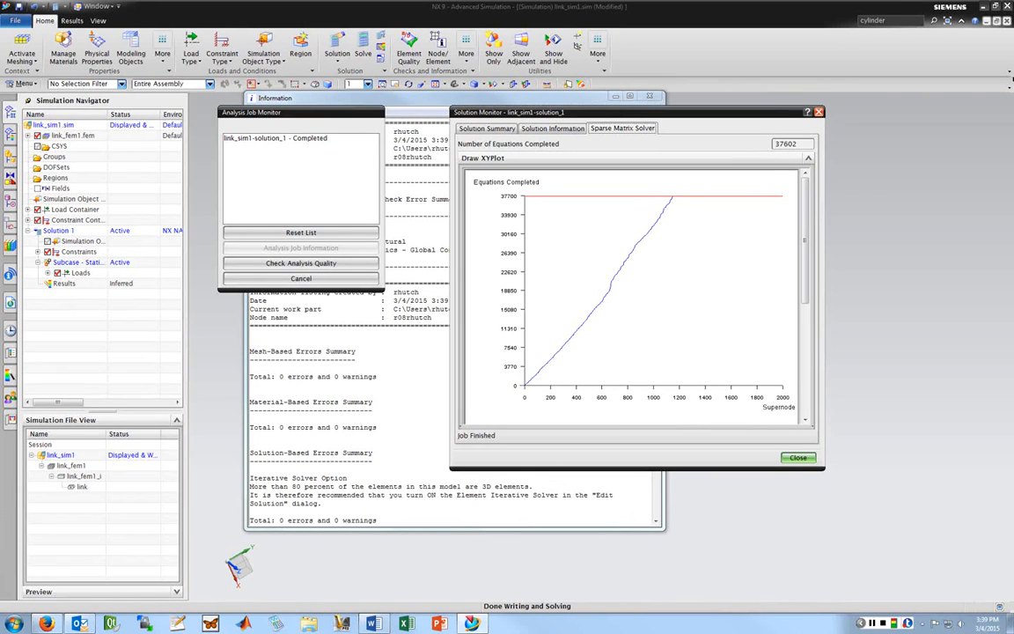
drag(638, 112, 644, 130)
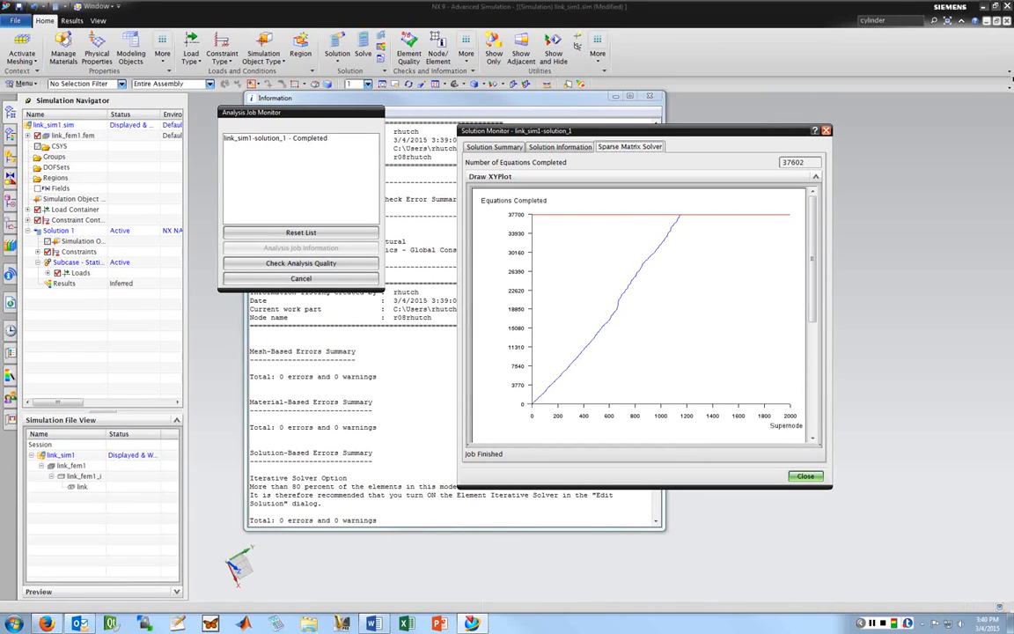
- Close the solution monitor, the analysis job monitor and the information listing
click(801, 475)
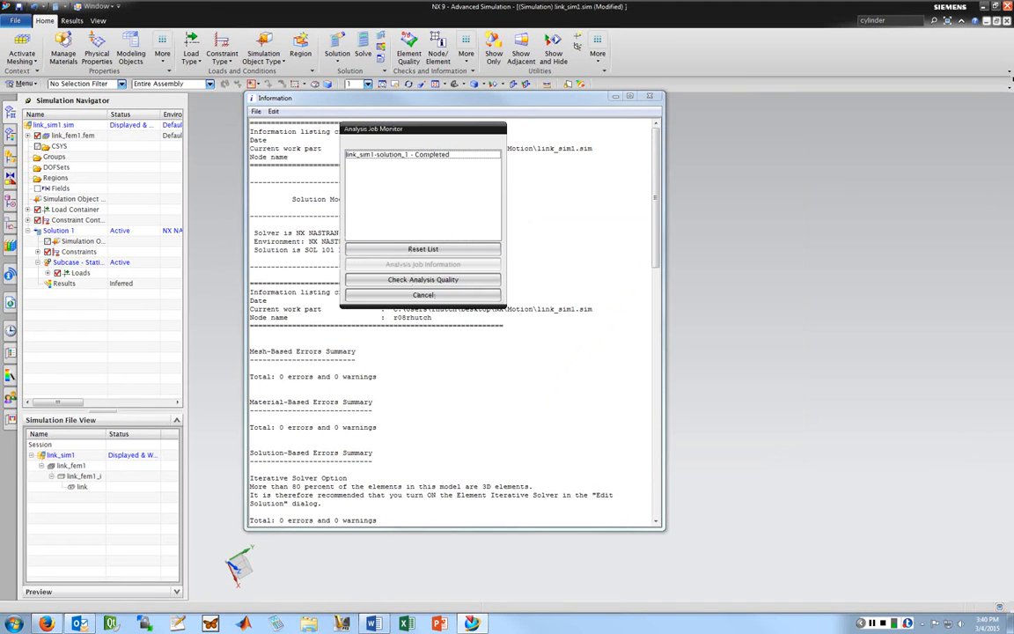
click(408, 294)
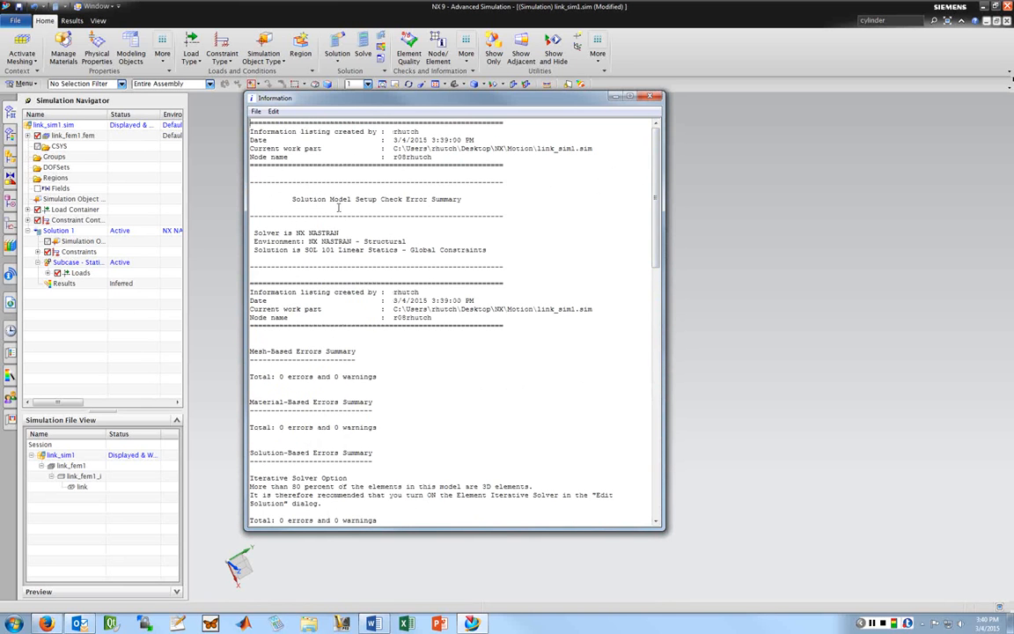
click(649, 96)
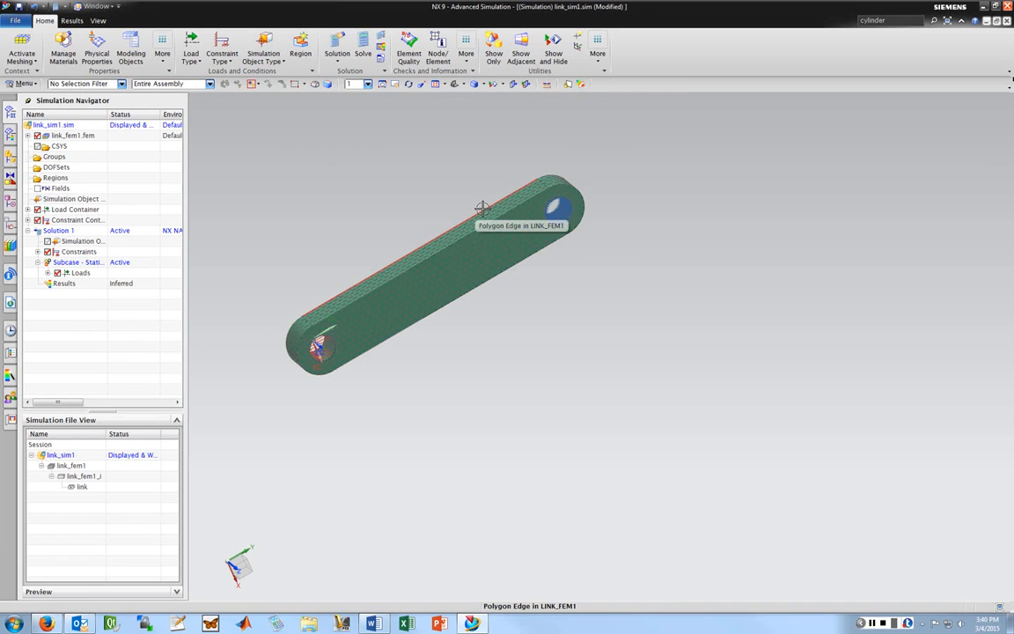
- Open the results of Solution 1 and plot the XX component of the elemental stress on the link
middle_drag(344, 186, 258, 231)
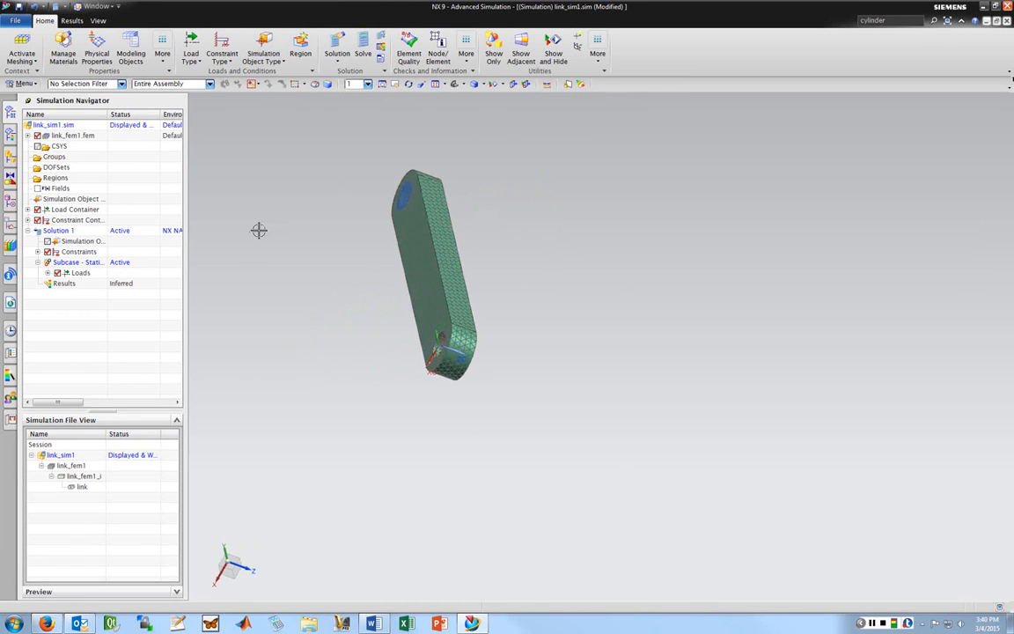
click(58, 230)
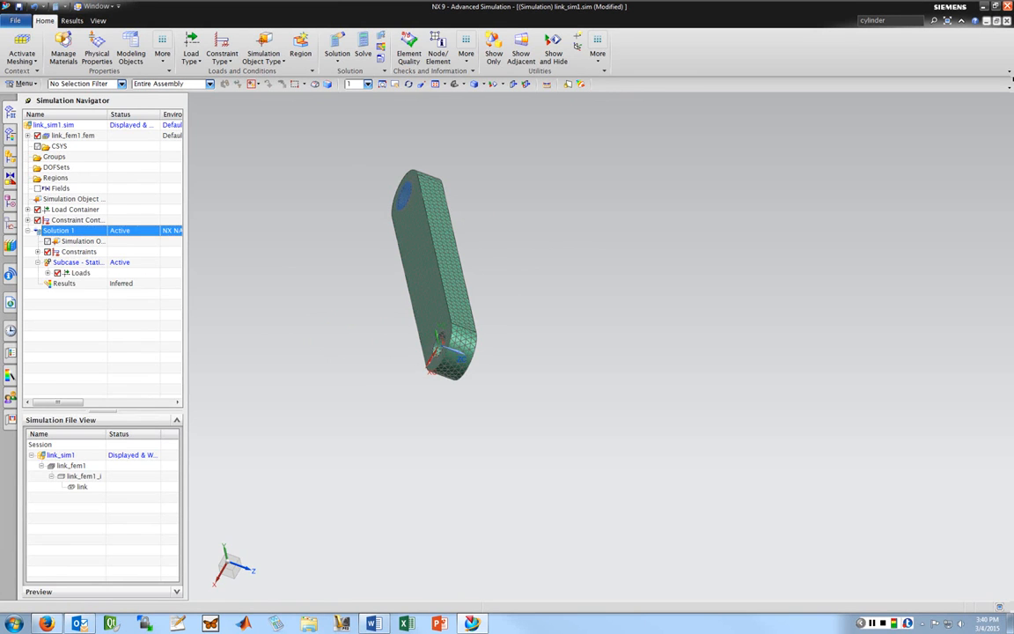
double_click(64, 283)
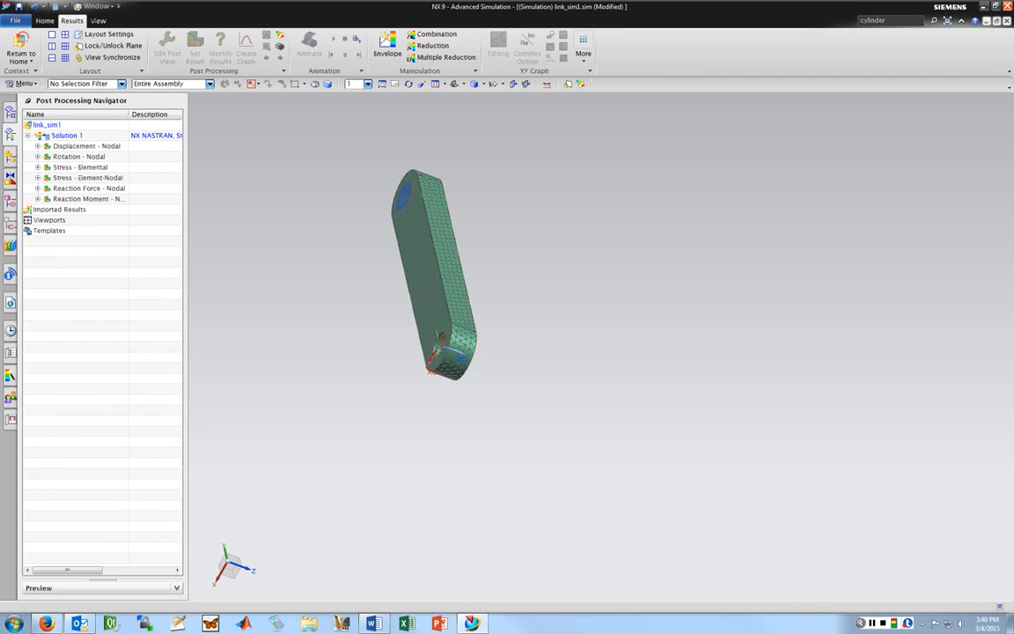
middle_drag(491, 317, 451, 319)
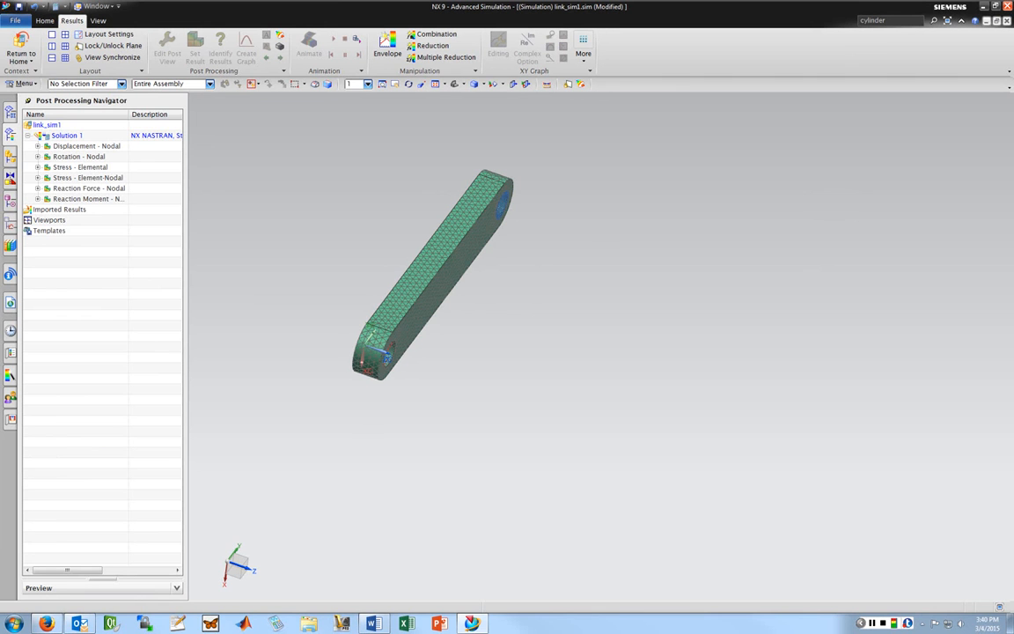
click(38, 168)
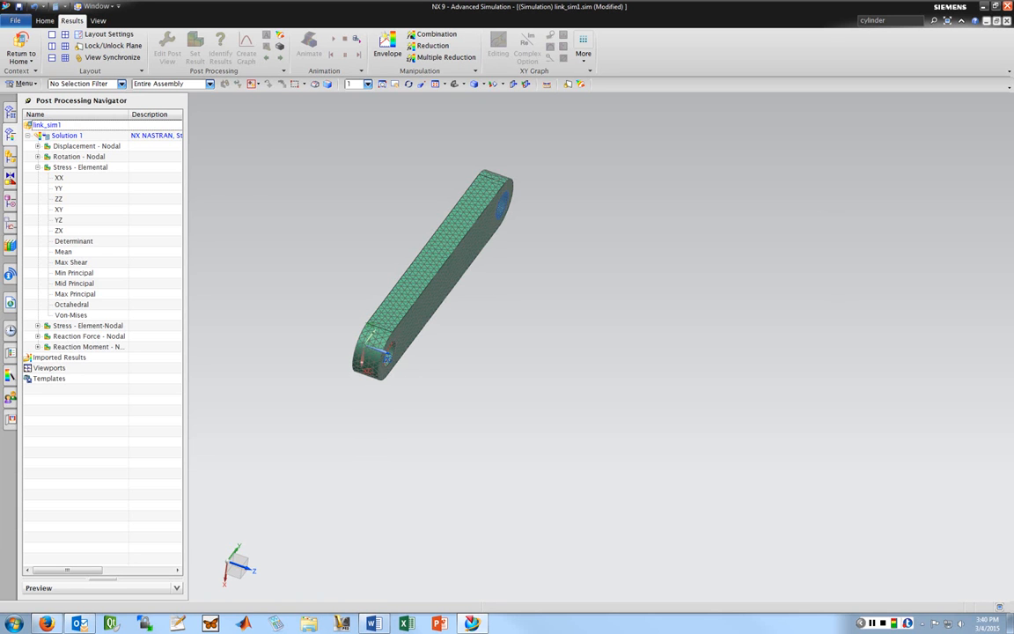
double_click(59, 177)
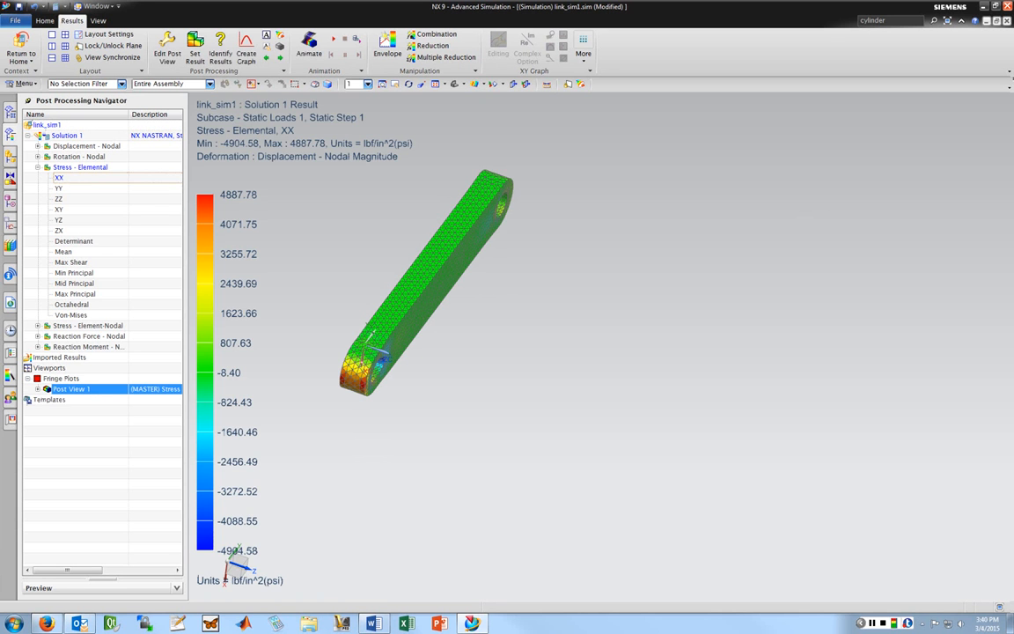
- Review the remaining elemental stress components ZZ, YY, XY, YZ and ZX on the link
double_click(58, 198)
click(58, 188)
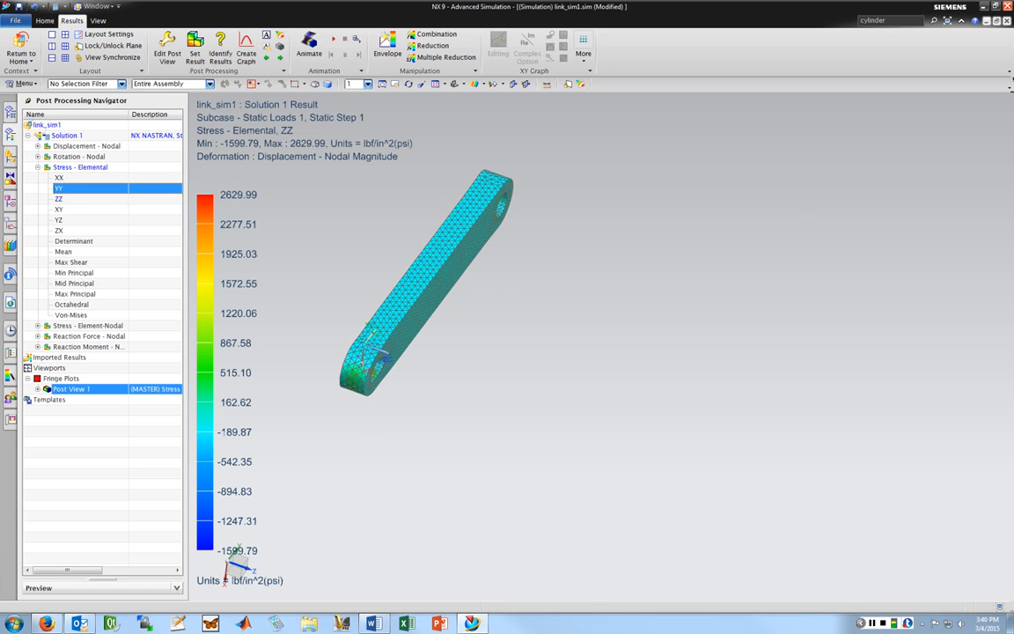
double_click(58, 188)
double_click(58, 208)
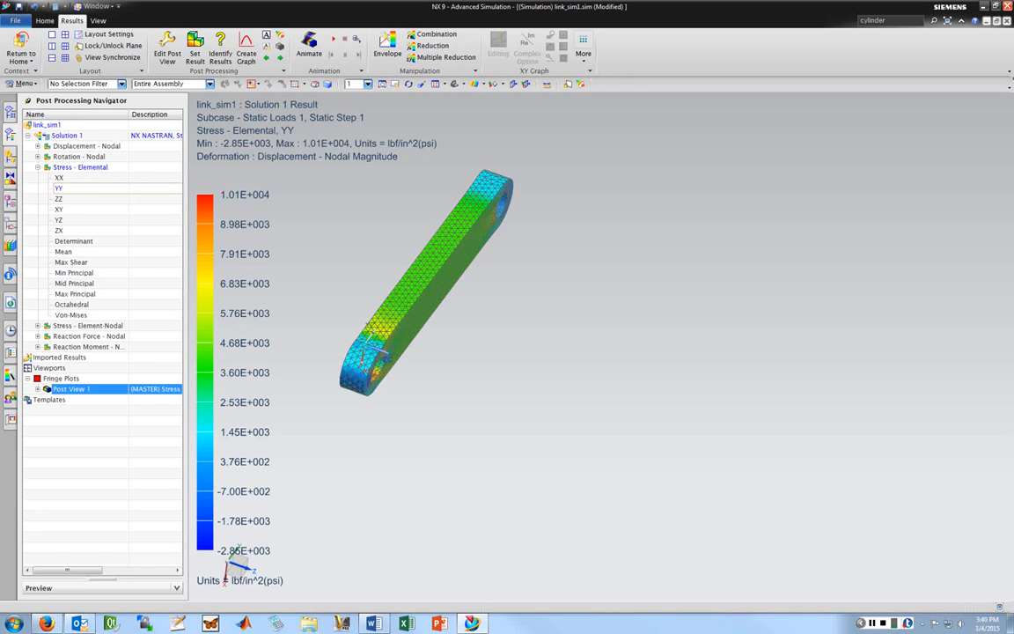
double_click(58, 219)
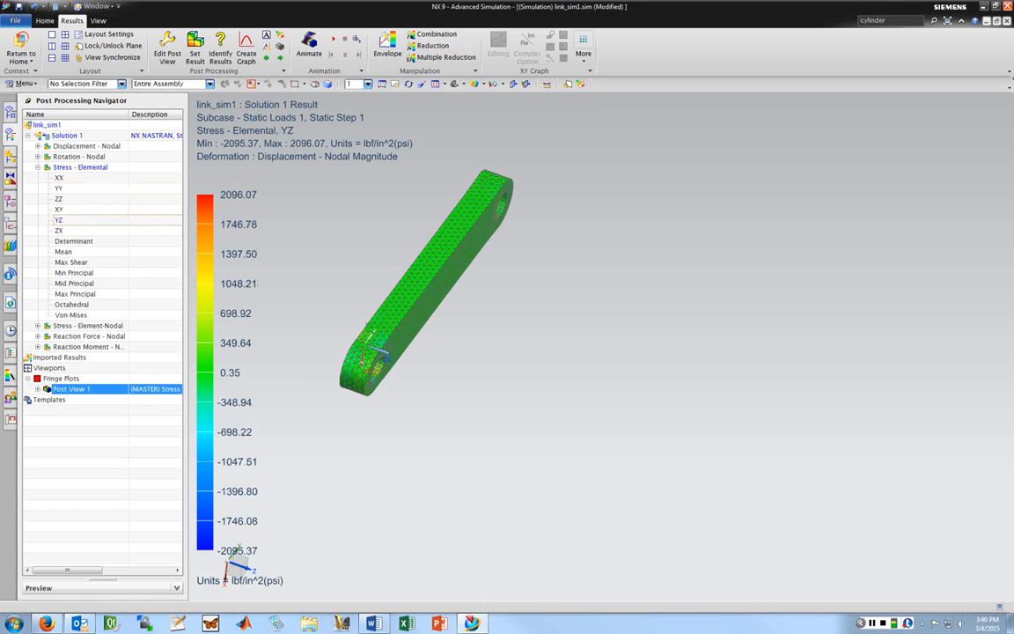
double_click(58, 230)
mouse_move(361, 234)
middle_down()
mouse_move(311, 230)
mouse_move(359, 249)
middle_up()
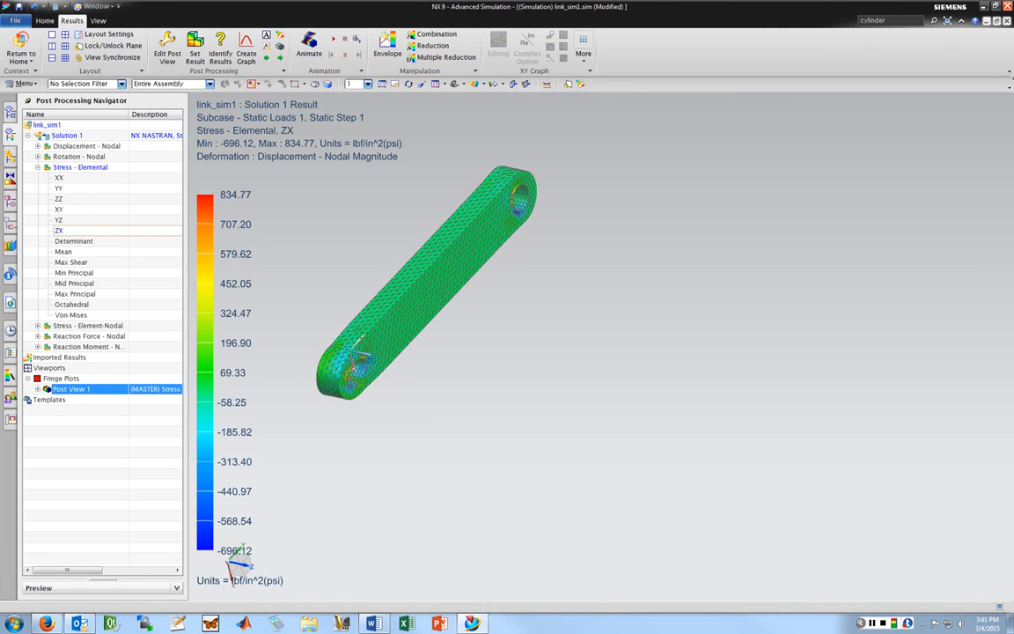
- Plot the elemental Von-Mises stress and inspect its distribution around both holes from several angles
double_click(70, 315)
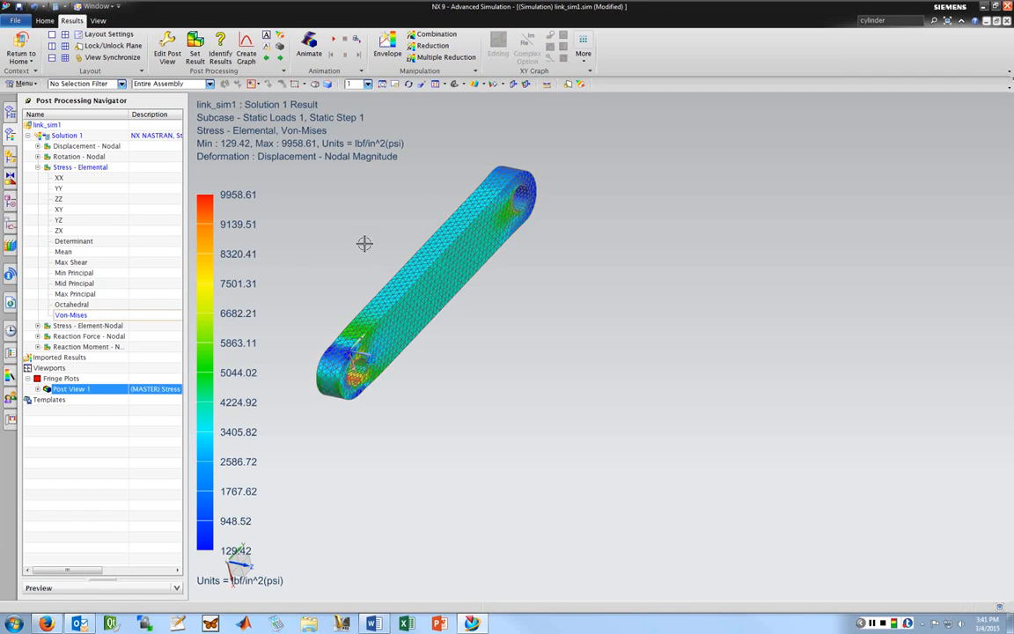
middle_drag(362, 242, 471, 249)
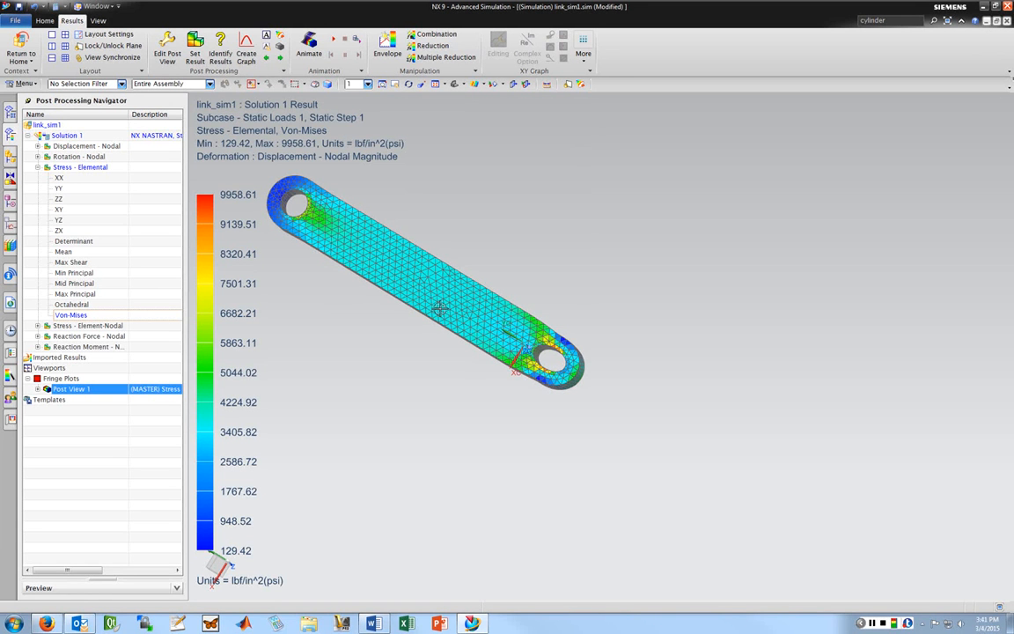
middle_drag(401, 242, 384, 302)
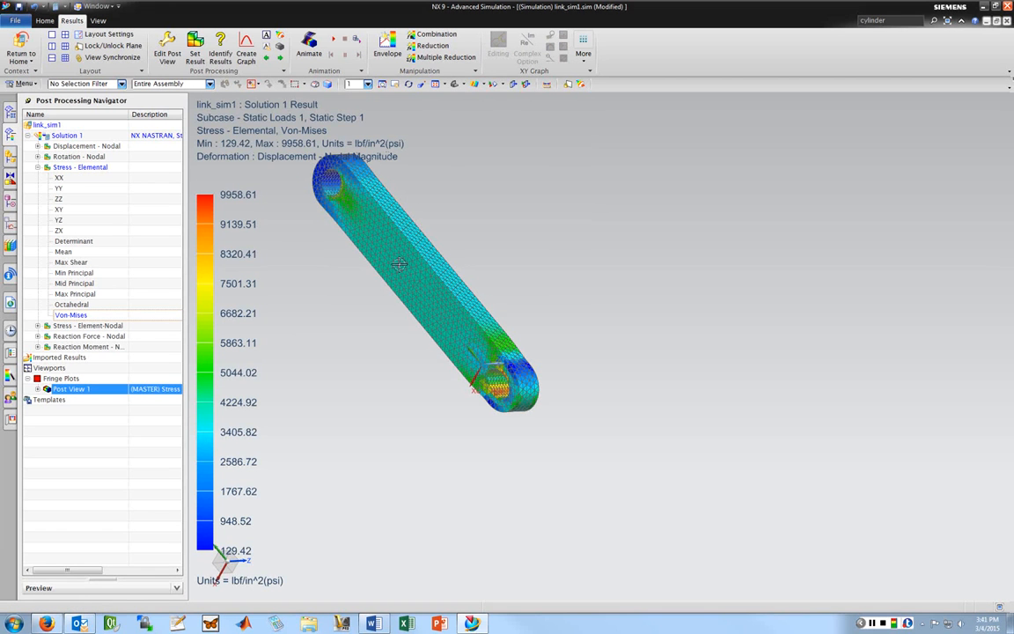
middle_drag(360, 238, 421, 237)
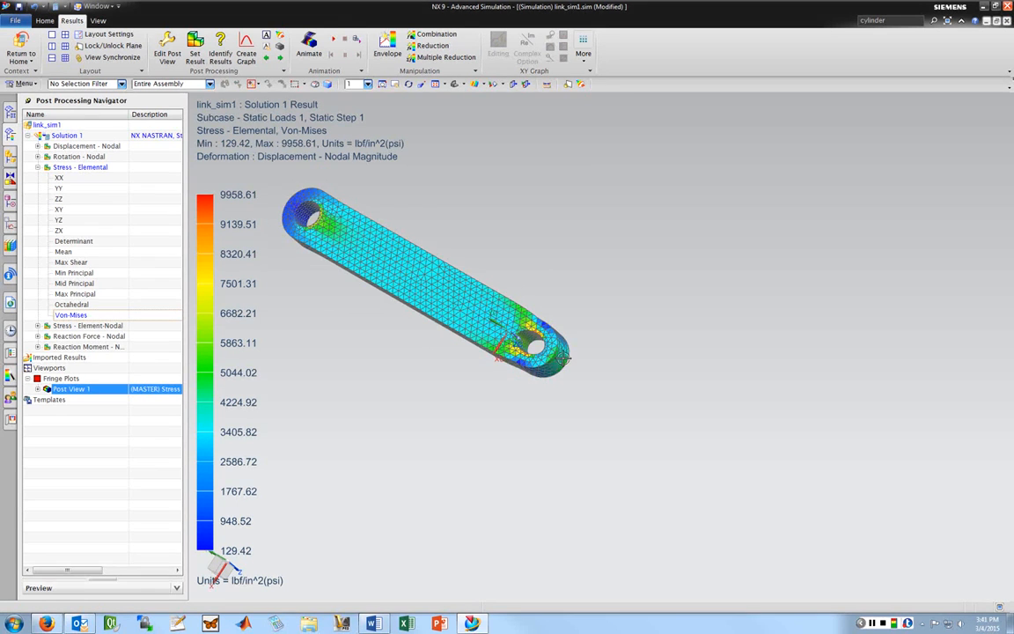
- Plot the elemental Von-Mises stress of Solution 1 on the link again
middle_drag(564, 359, 582, 336)
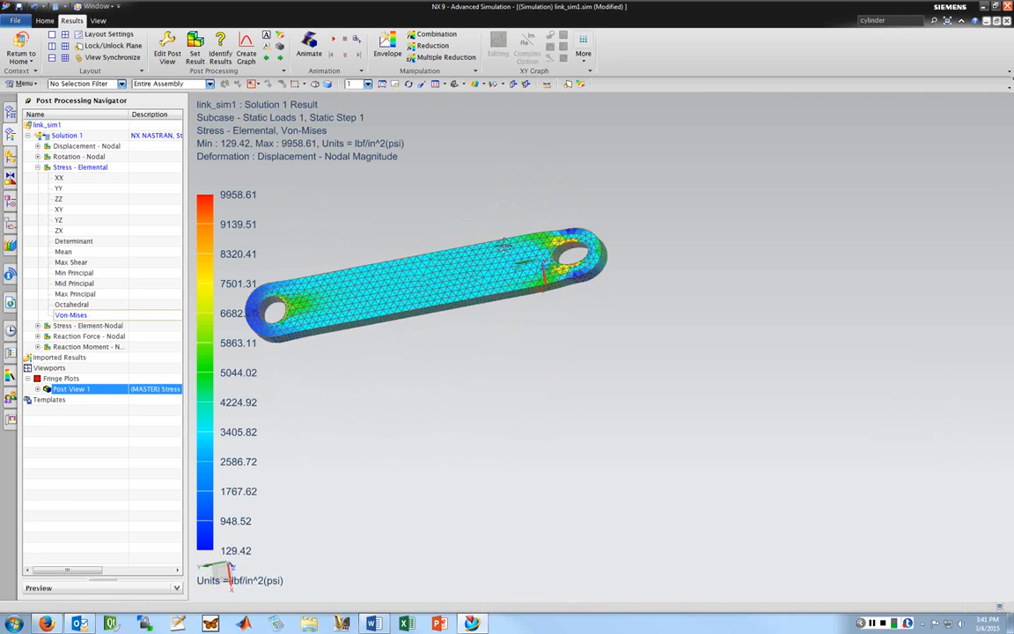
middle_drag(505, 245, 526, 269)
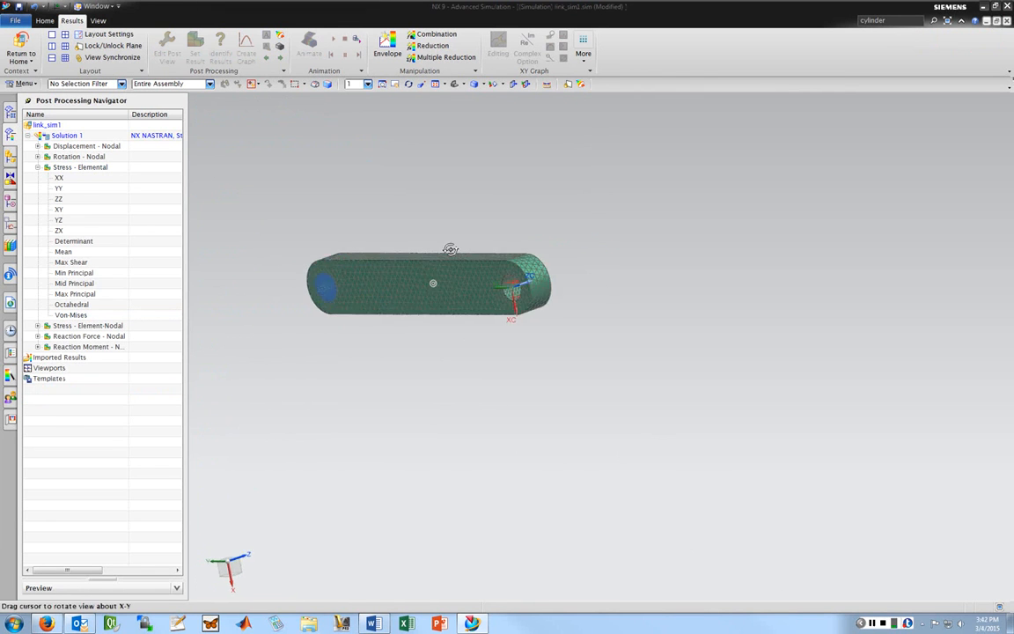
middle_drag(448, 246, 561, 263)
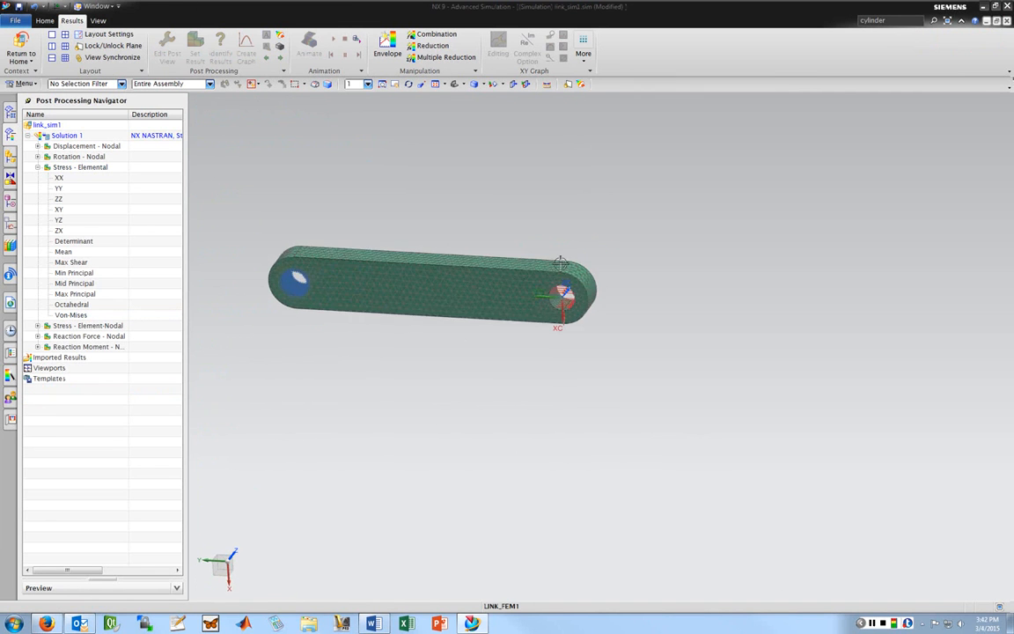
middle_drag(582, 190, 449, 251)
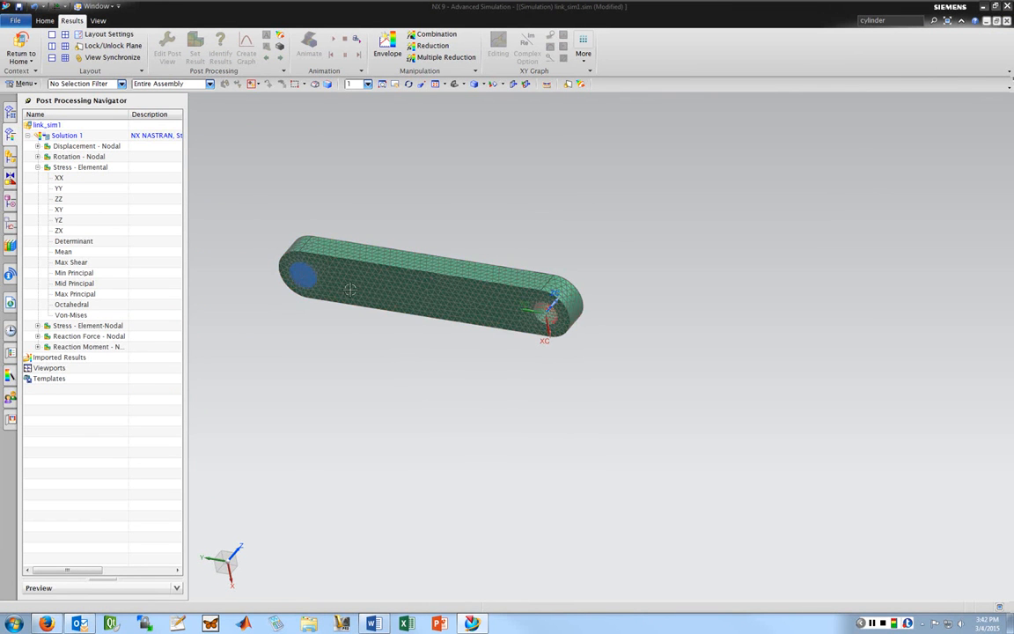
mouse_move(446, 210)
middle_down()
mouse_move(428, 230)
mouse_move(357, 248)
mouse_move(391, 257)
mouse_move(451, 215)
mouse_move(440, 227)
middle_up()
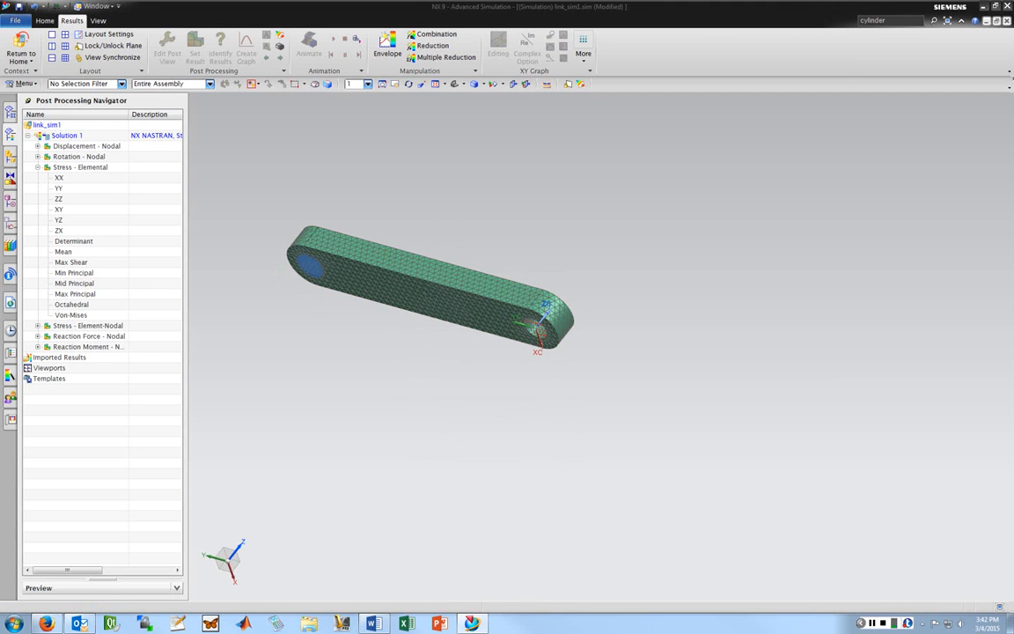
click(70, 314)
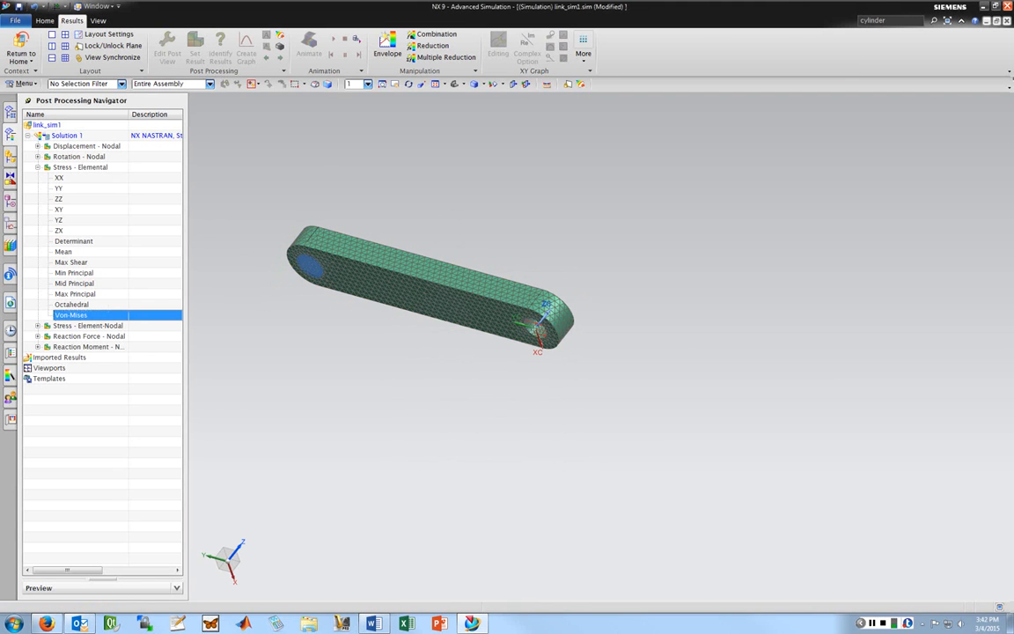
key(ctrl+alt+t)
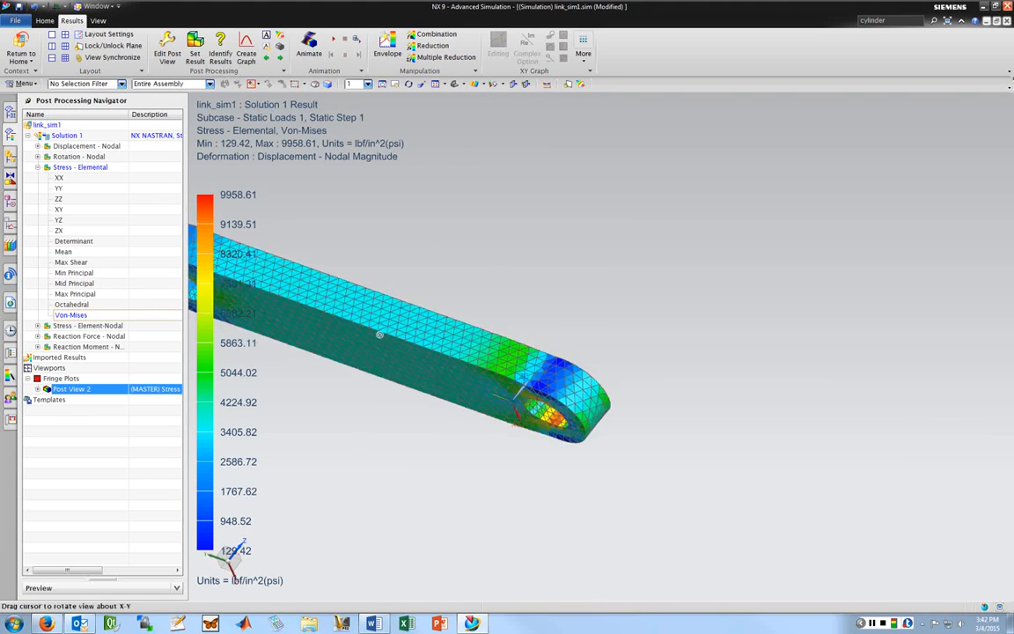
- Examine the Von-Mises stress along the link body and inside both holes, comparing the colours with the legend's peak values
middle_drag(358, 197, 414, 291)
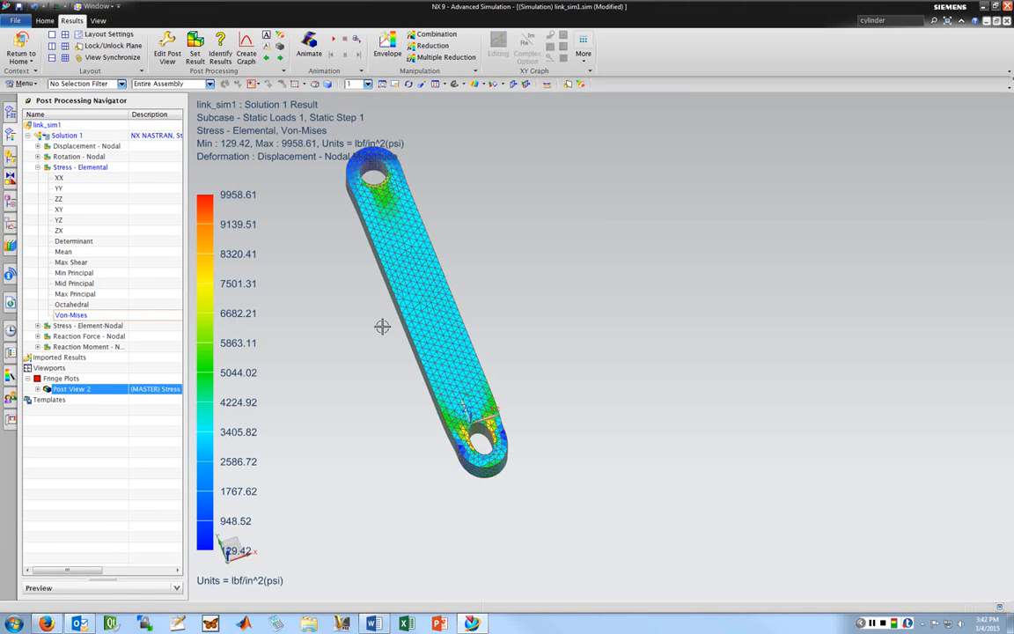
middle_drag(378, 329, 409, 302)
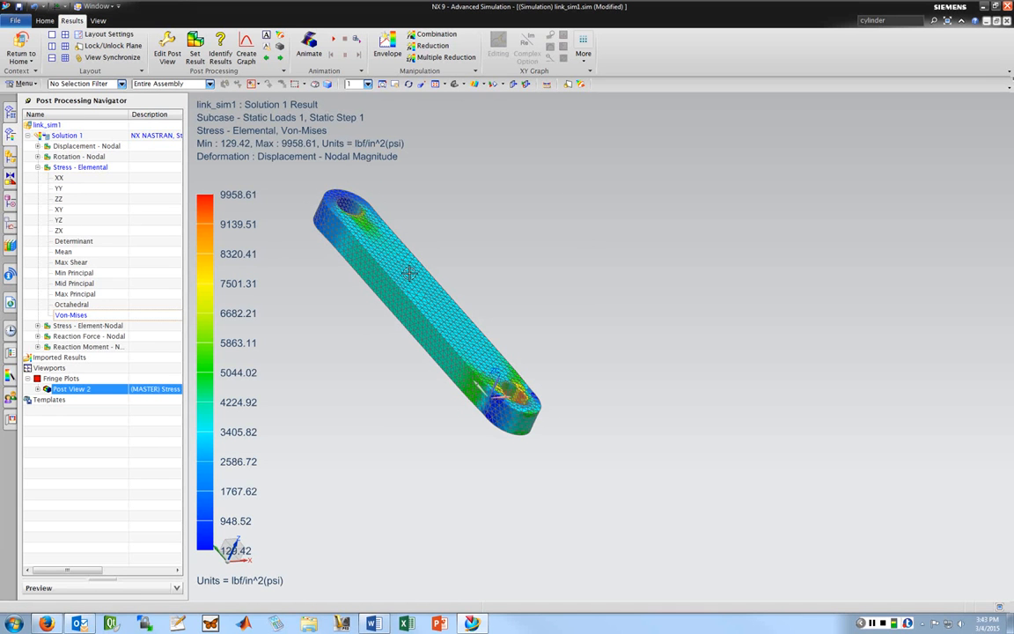
mouse_move(410, 274)
middle_down()
mouse_move(398, 284)
mouse_move(388, 262)
mouse_move(406, 267)
middle_up()
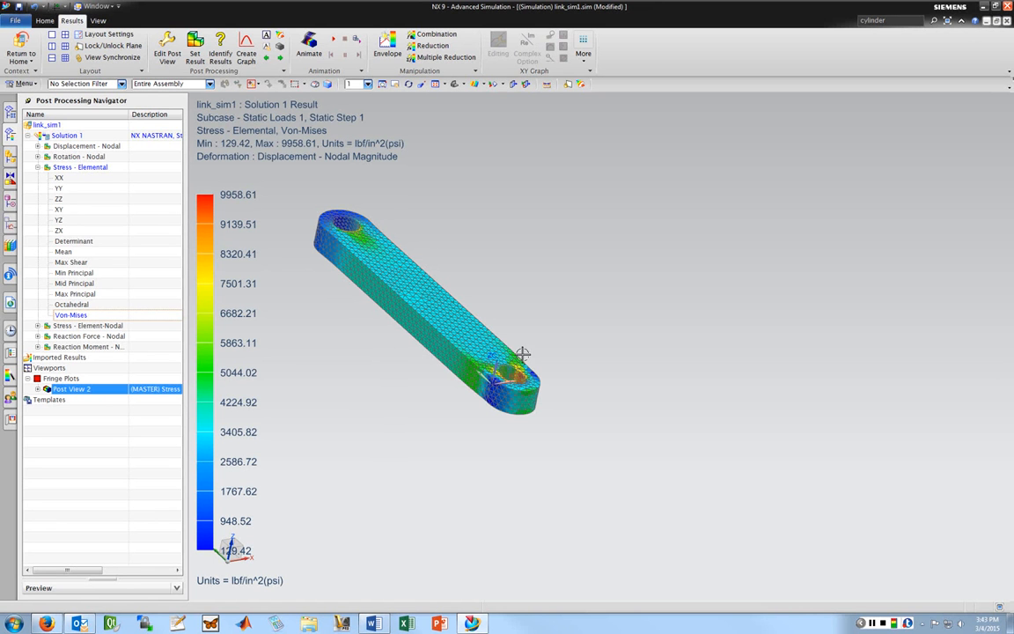
middle_drag(518, 328, 263, 227)
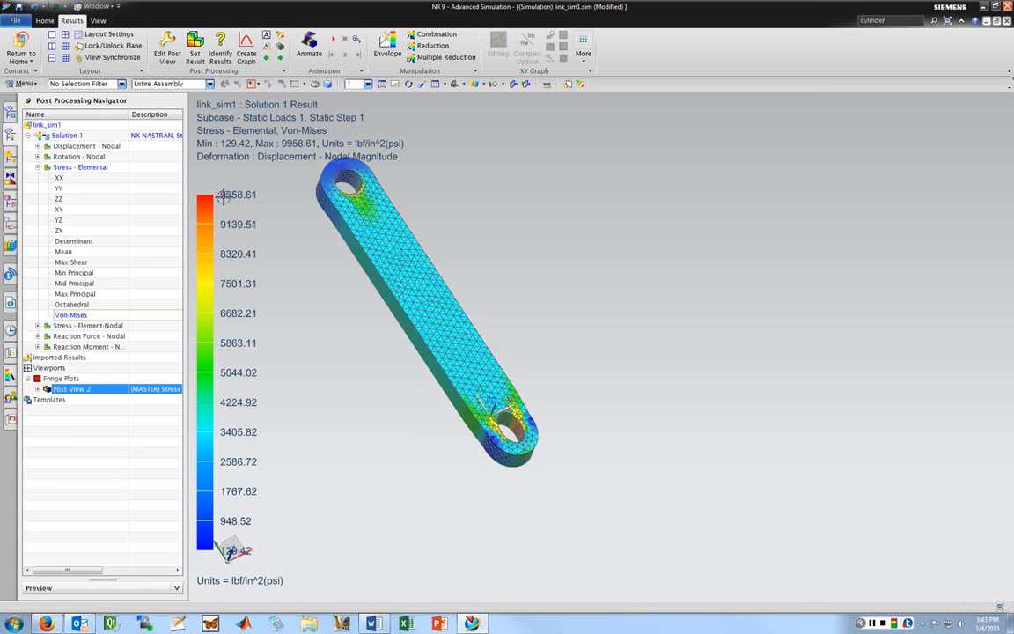
scroll(509, 427, up, 5)
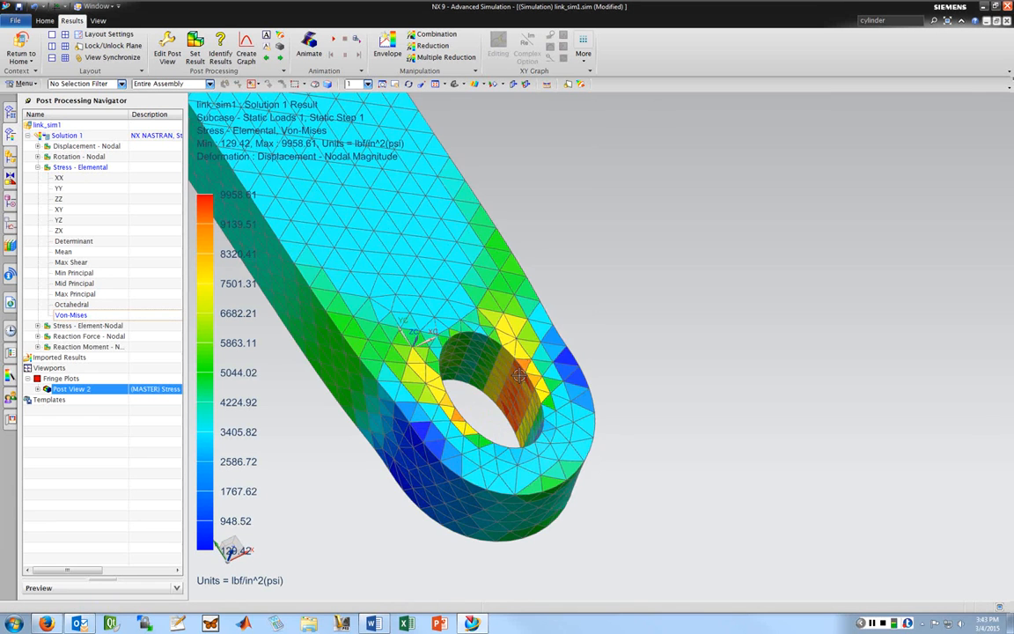
scroll(520, 377, down, 8)
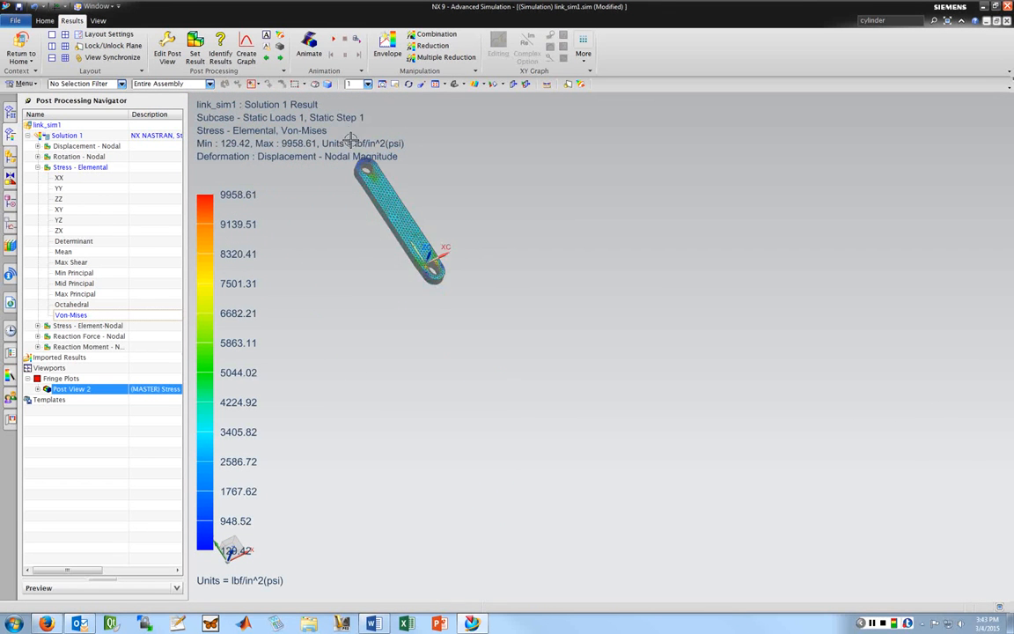
scroll(351, 141, up, 2)
middle_drag(378, 257, 446, 297)
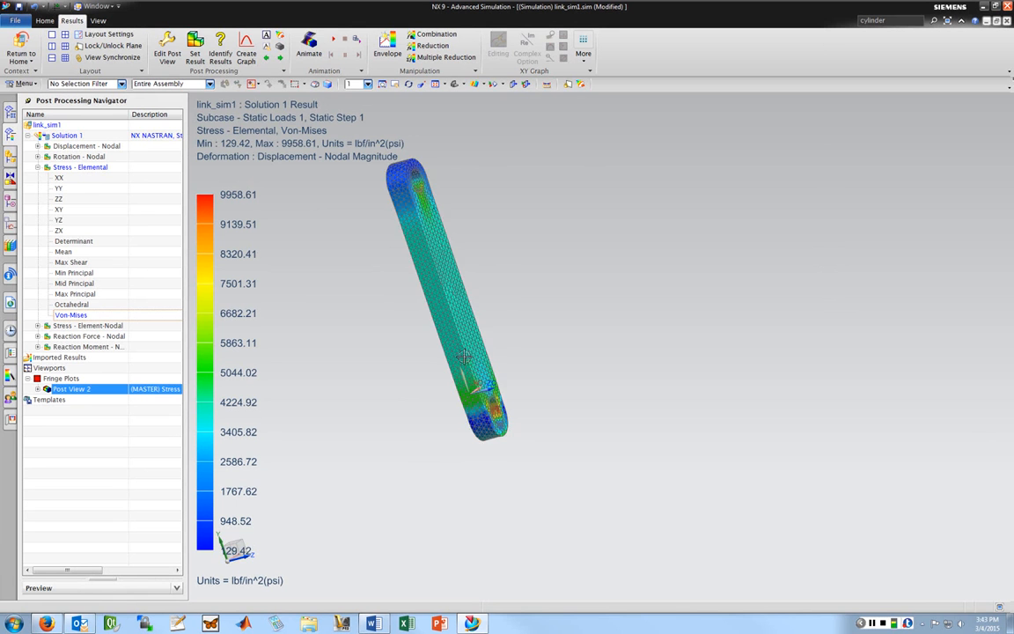
middle_drag(418, 322, 502, 303)
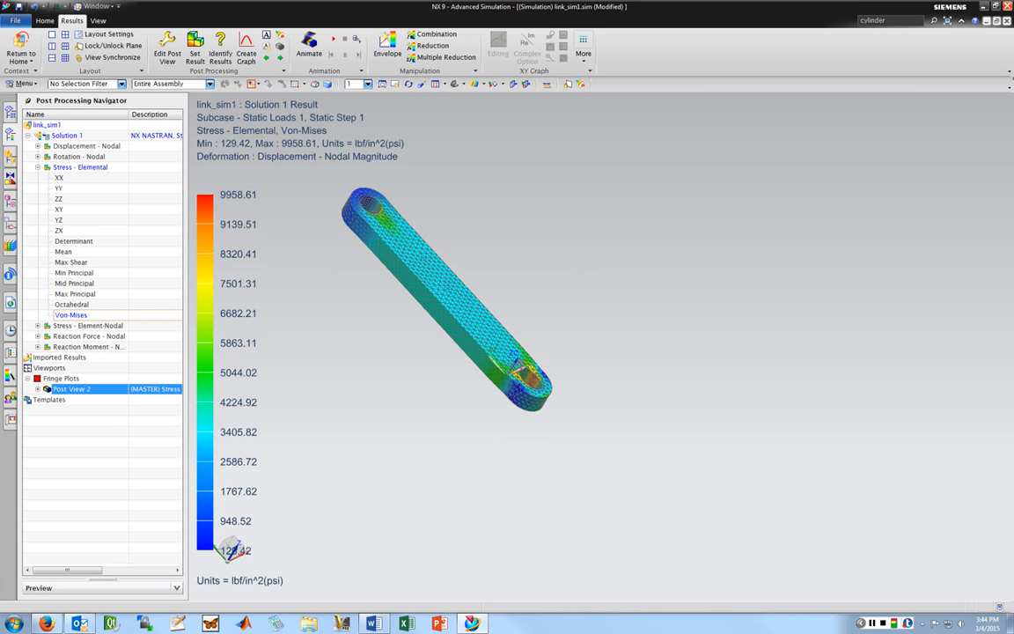
middle_drag(519, 361, 336, 369)
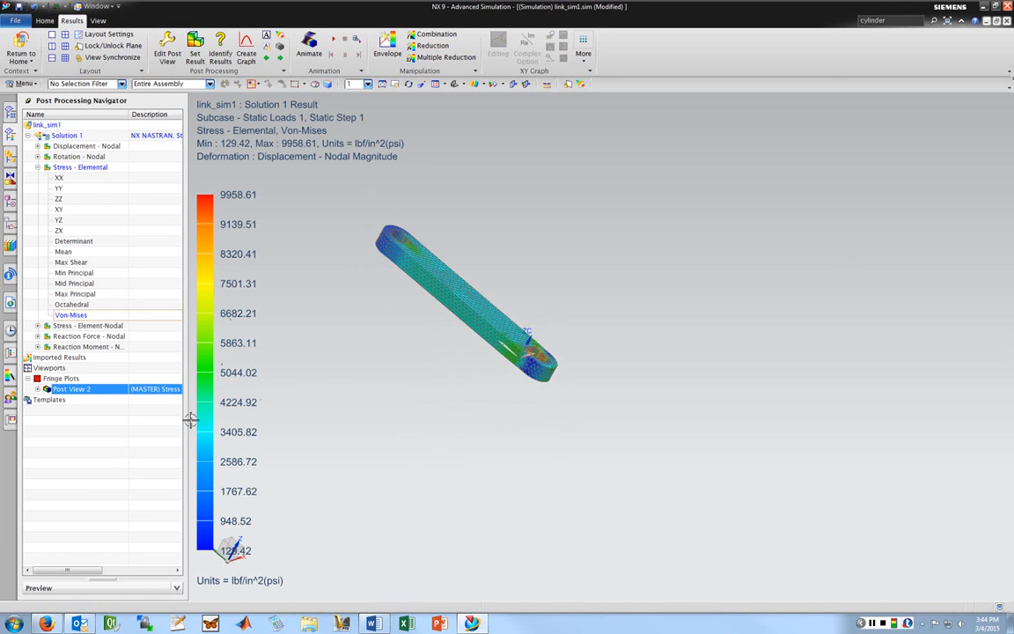
middle_drag(469, 162, 447, 201)
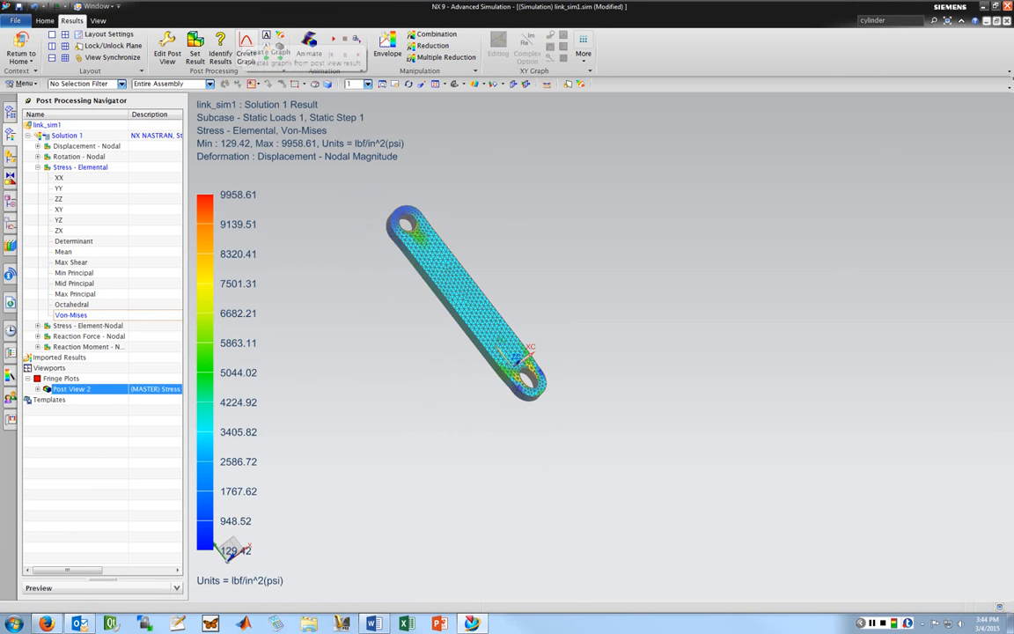
- Graph the elemental Von-Mises stress by IDs along a path of elements across the link's mid-length, view it in a separate window and close that window
click(245, 53)
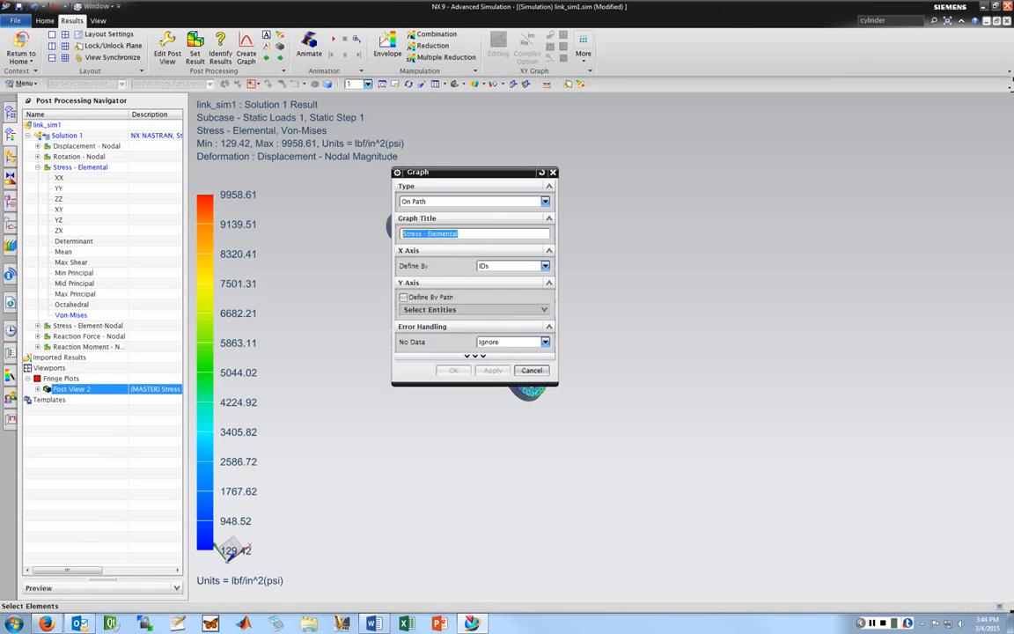
drag(458, 172, 633, 171)
scroll(505, 297, up, 5)
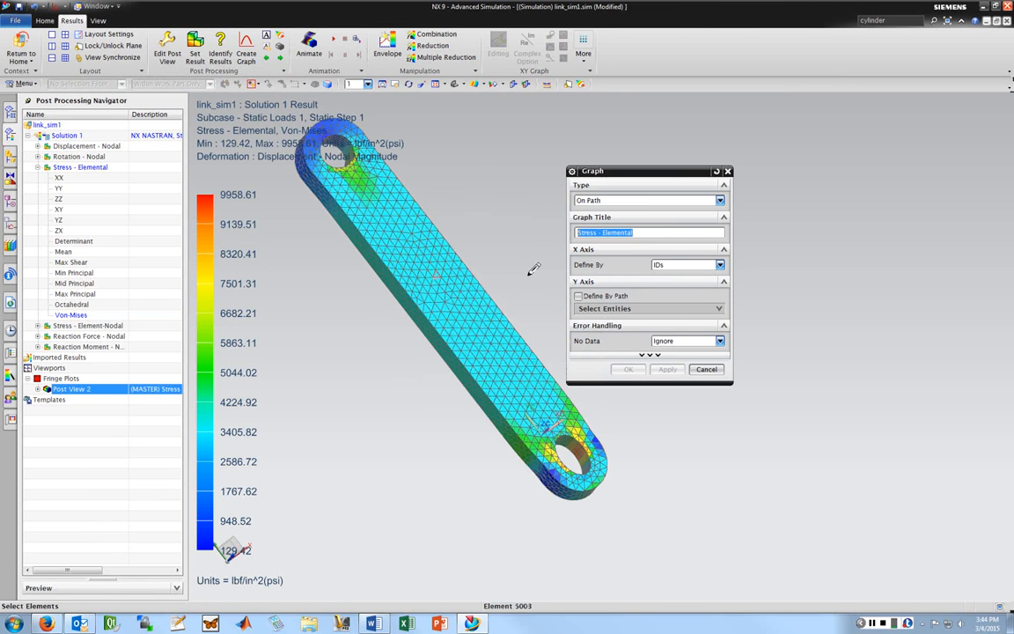
scroll(490, 271, up, 2)
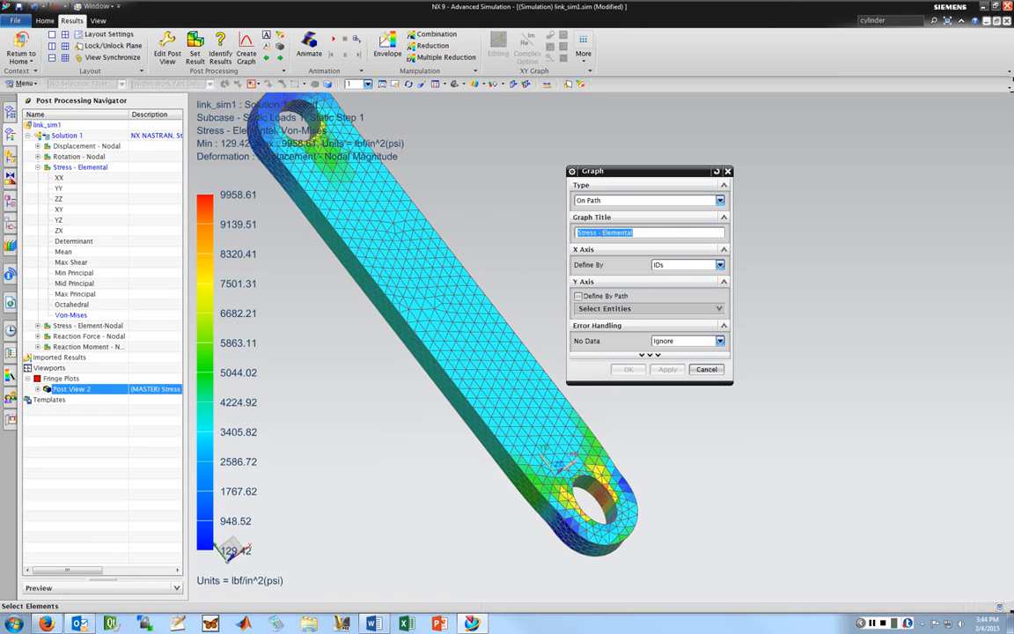
click(470, 274)
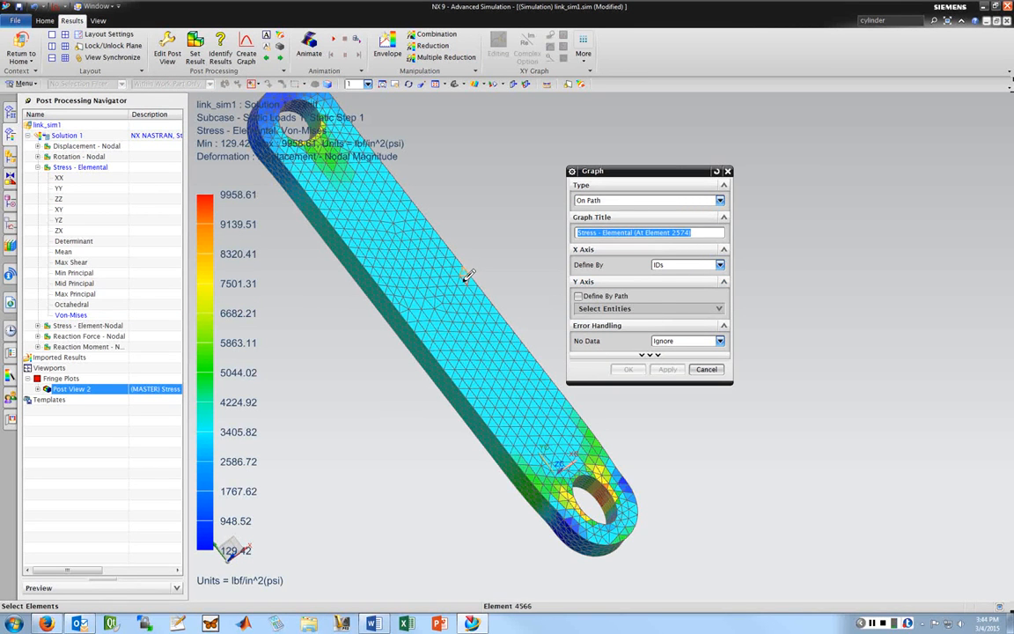
click(465, 276)
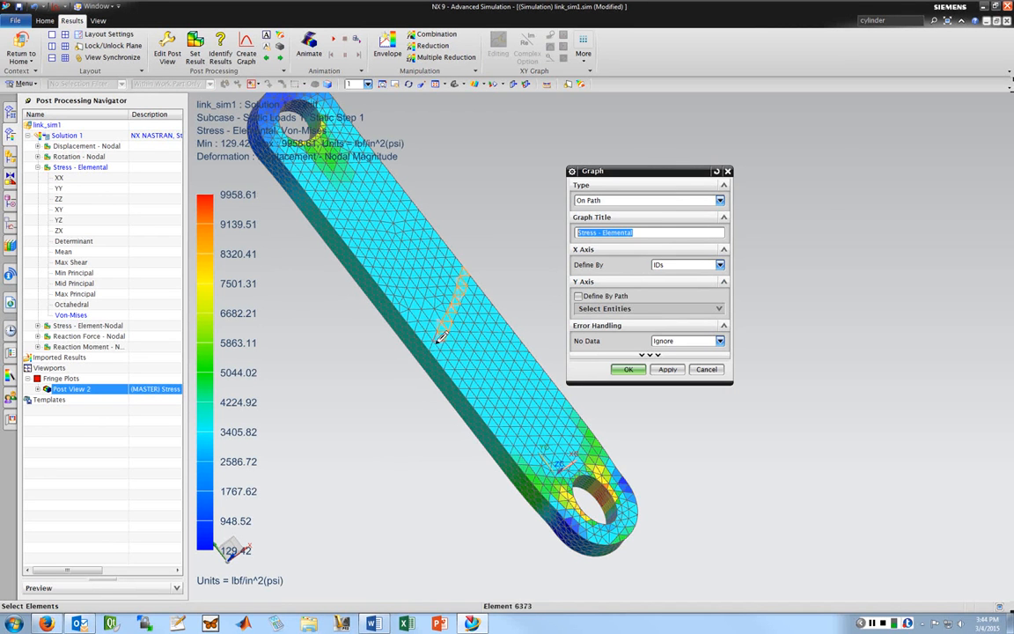
click(618, 369)
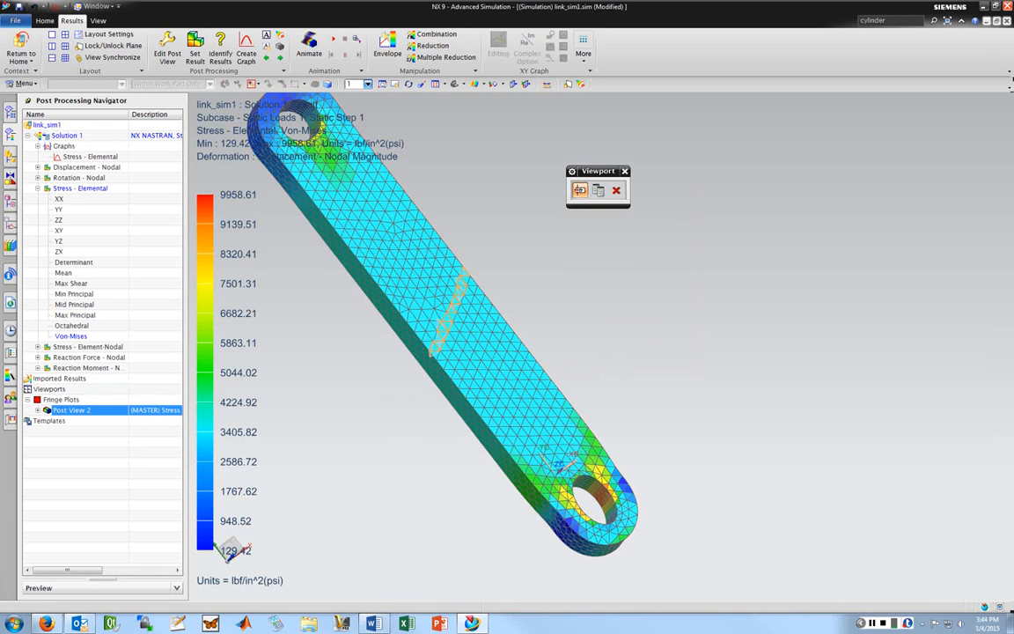
click(579, 190)
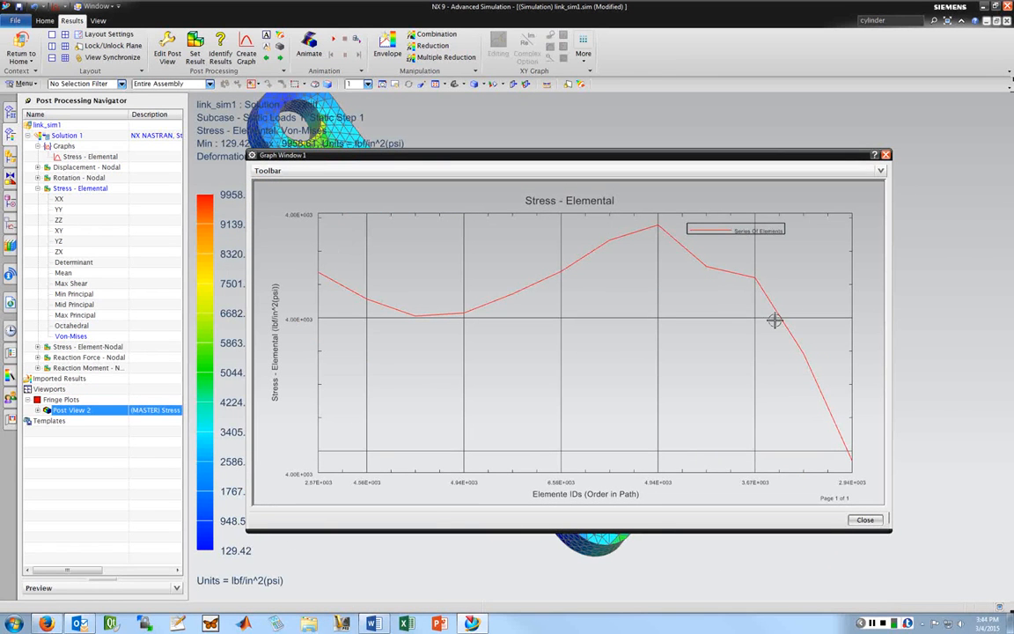
click(886, 154)
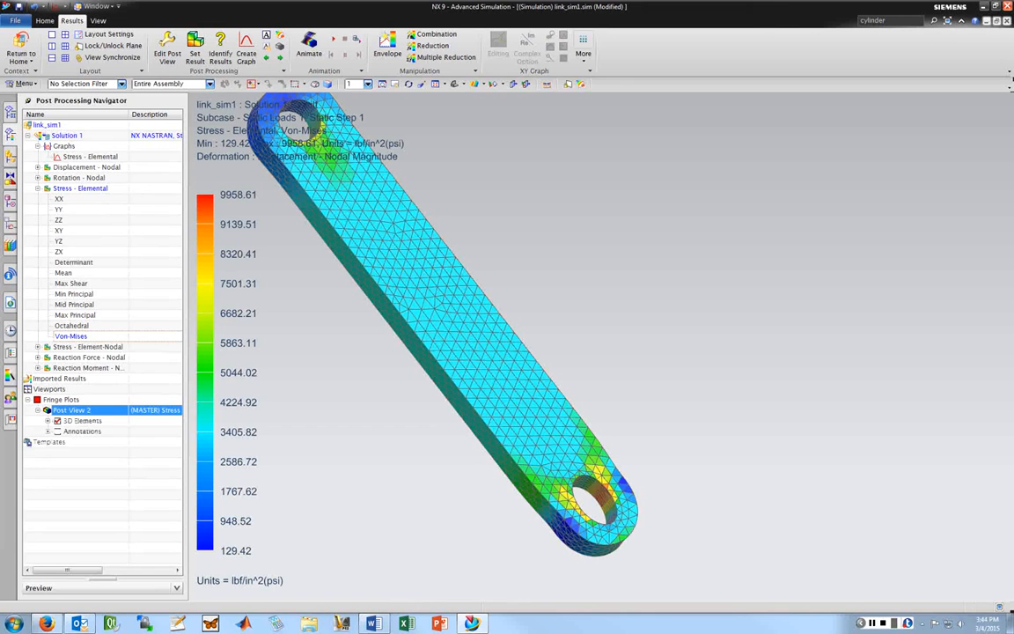
- Expand Post View 2 to list its 3D Elements mesh and its Annotations entries
key(Right)
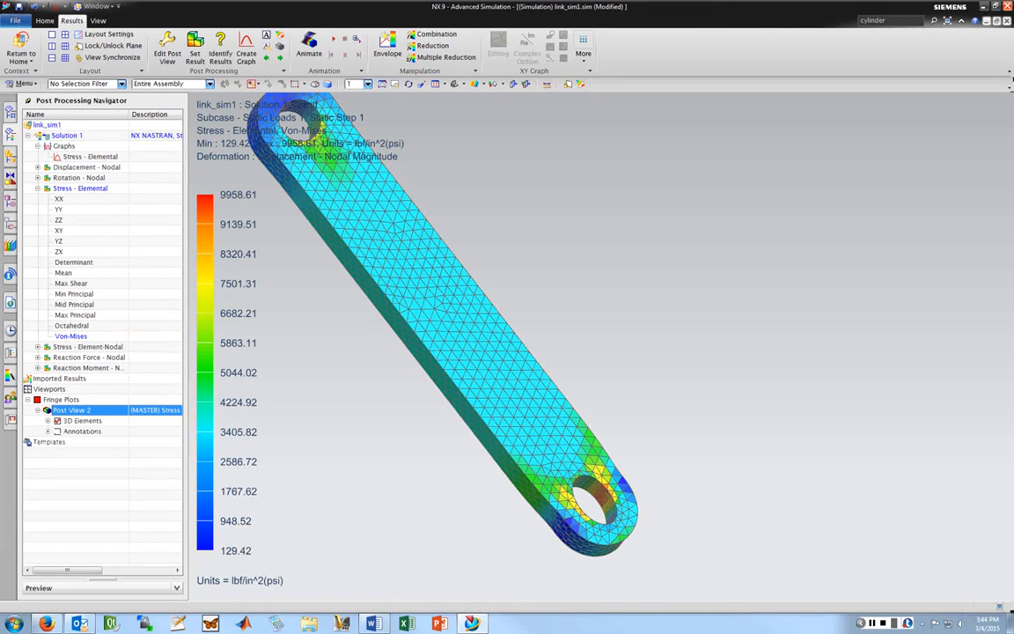
click(48, 421)
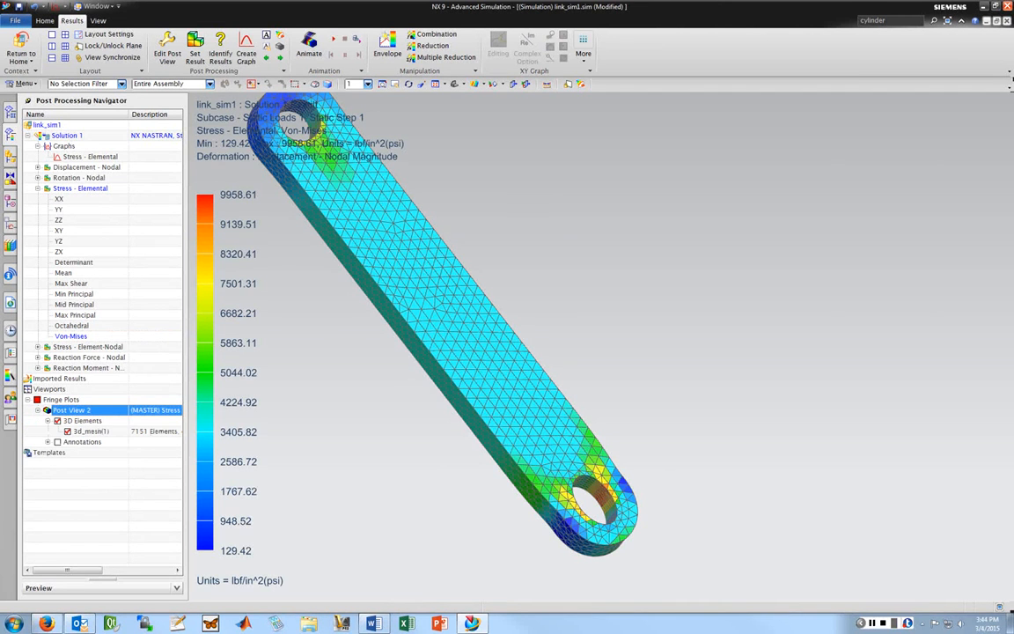
click(47, 442)
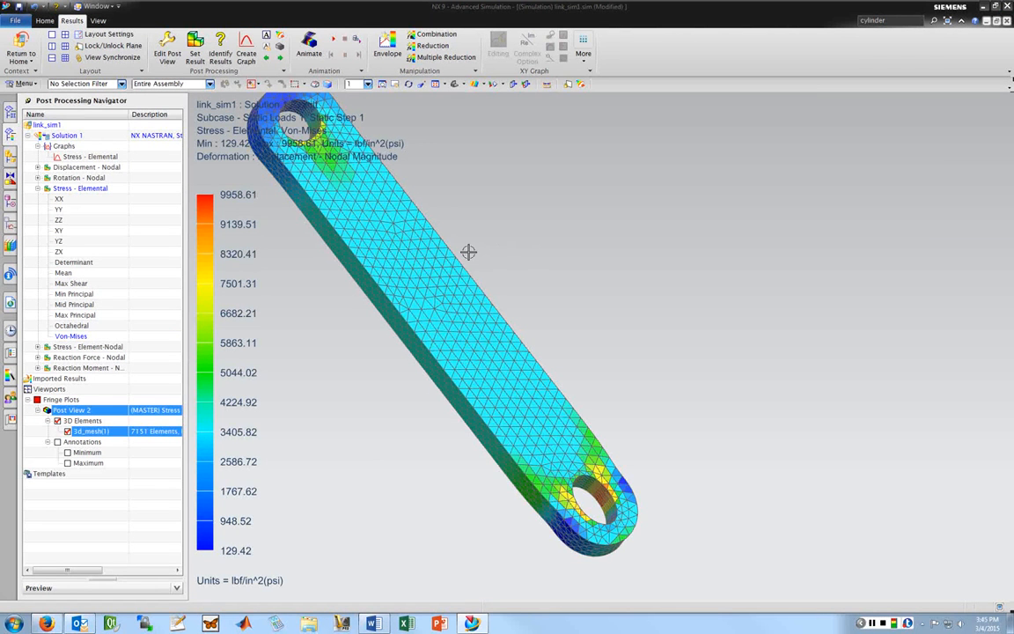
- Identify the Von-Mises values of single elements in the link's middle and around the hole near the coordinate origin
click(220, 48)
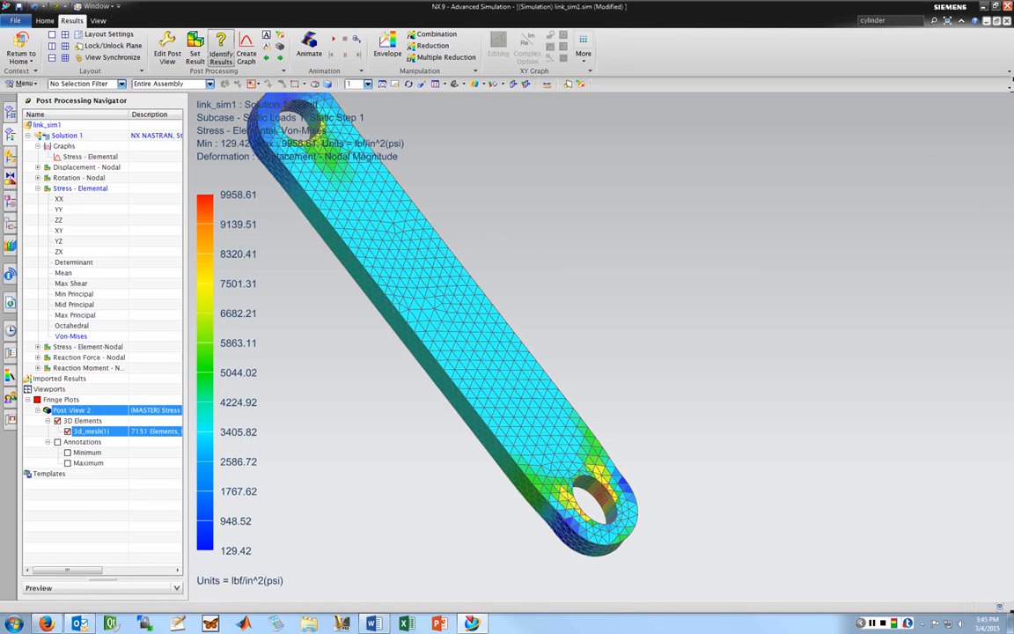
click(432, 257)
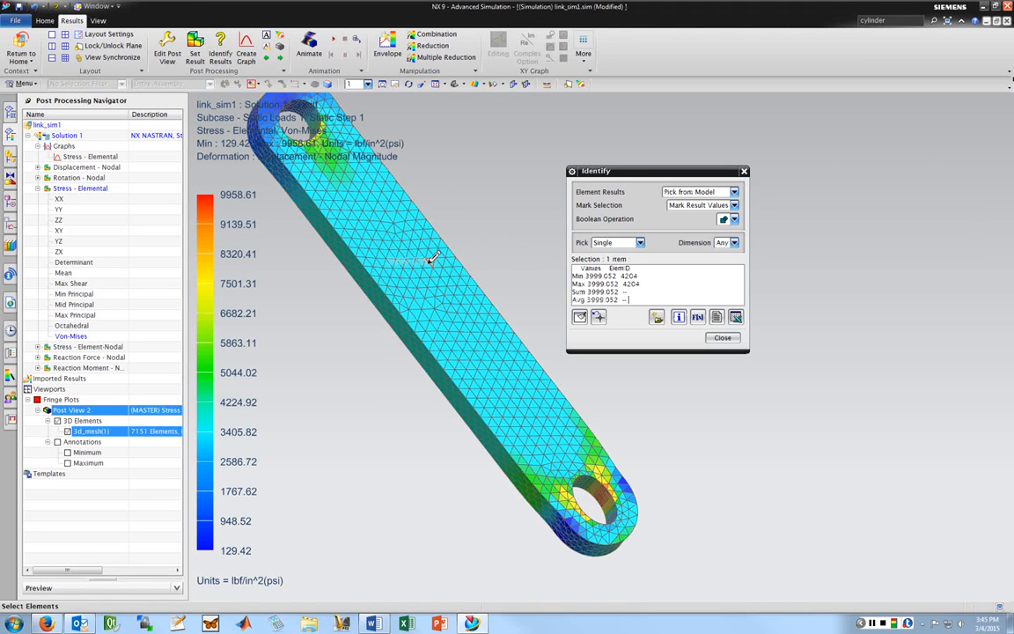
click(390, 235)
click(429, 264)
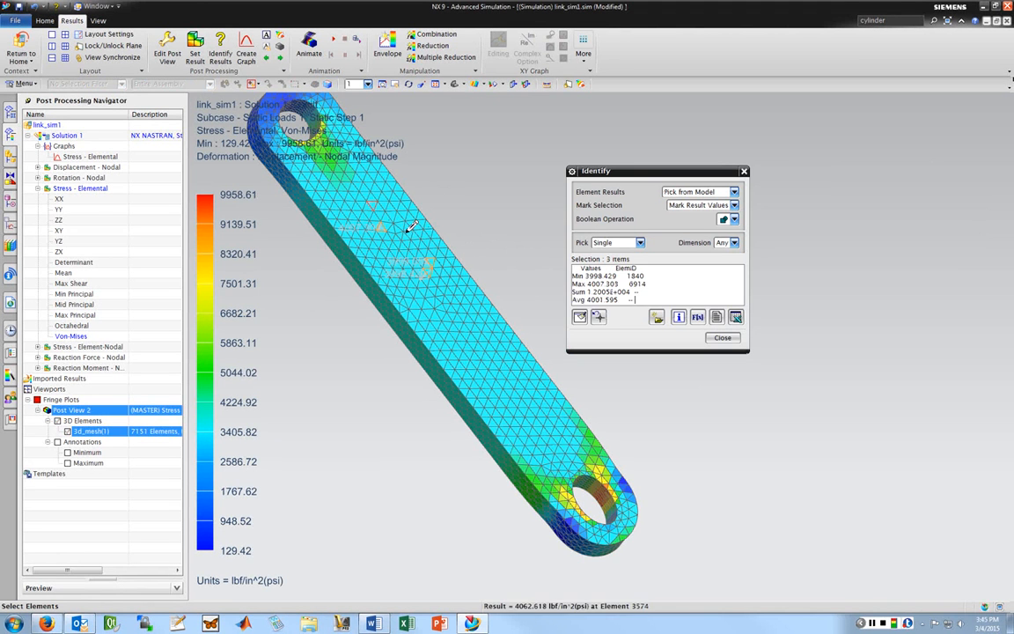
click(606, 466)
click(591, 471)
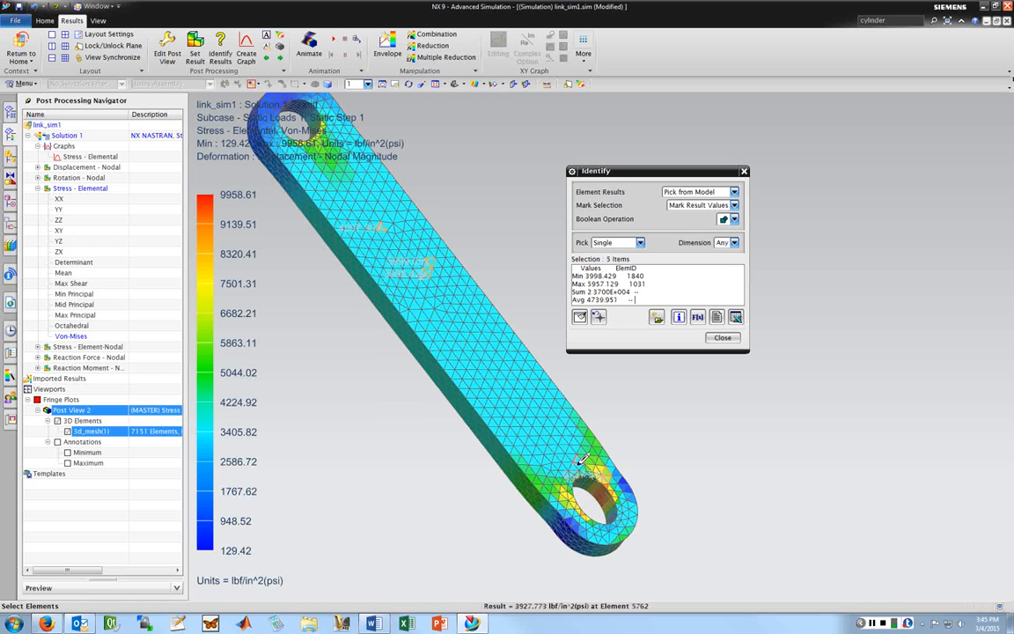
click(573, 473)
click(571, 493)
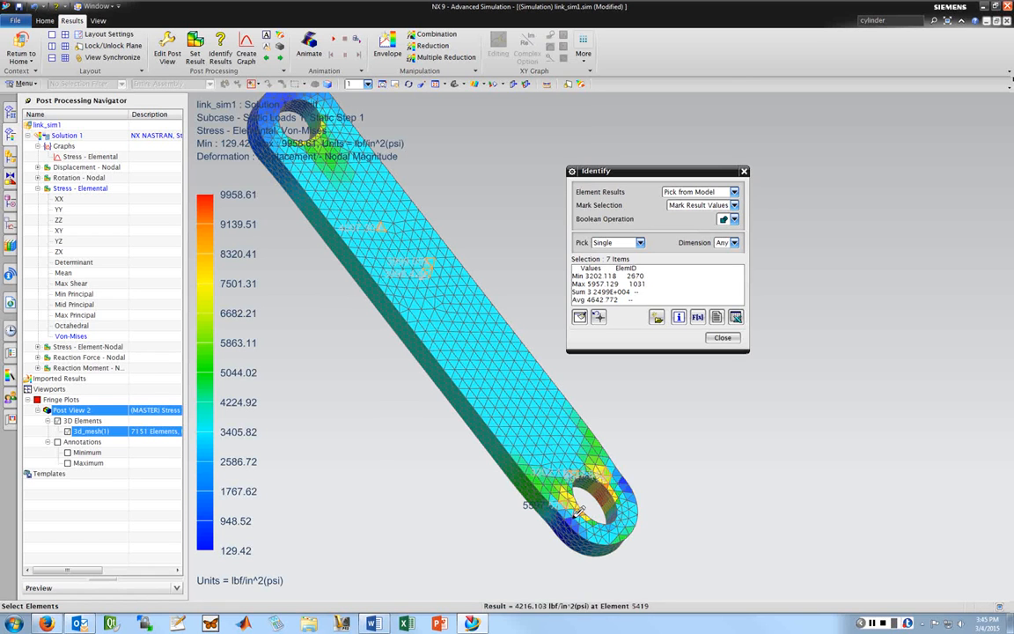
click(578, 501)
click(722, 338)
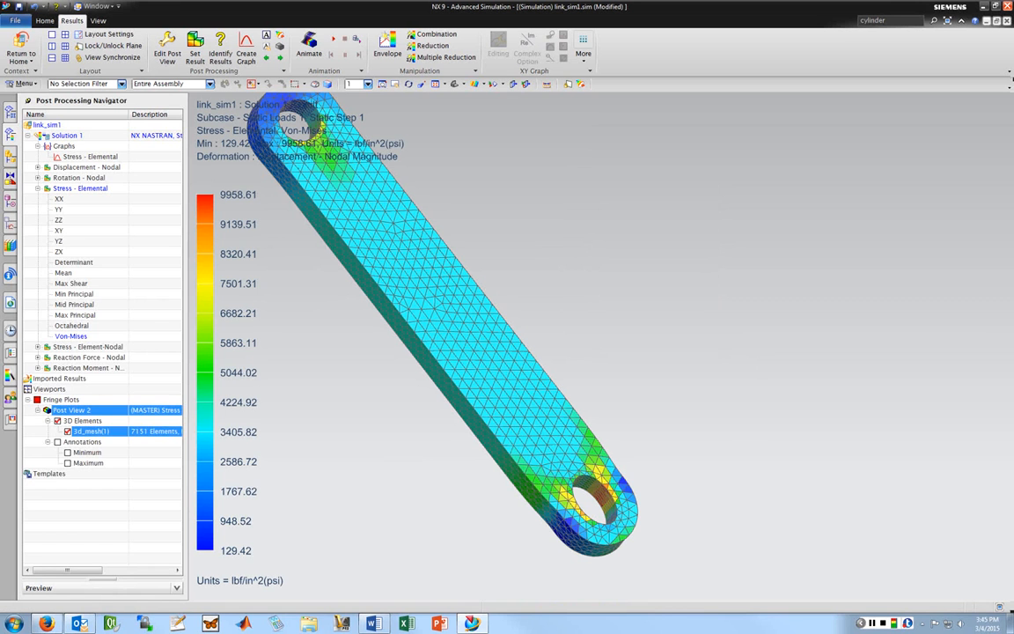
- Plot the Element-Nodal Von-Mises stress on the link and examine its distribution around the holes against the legend
click(37, 189)
click(37, 199)
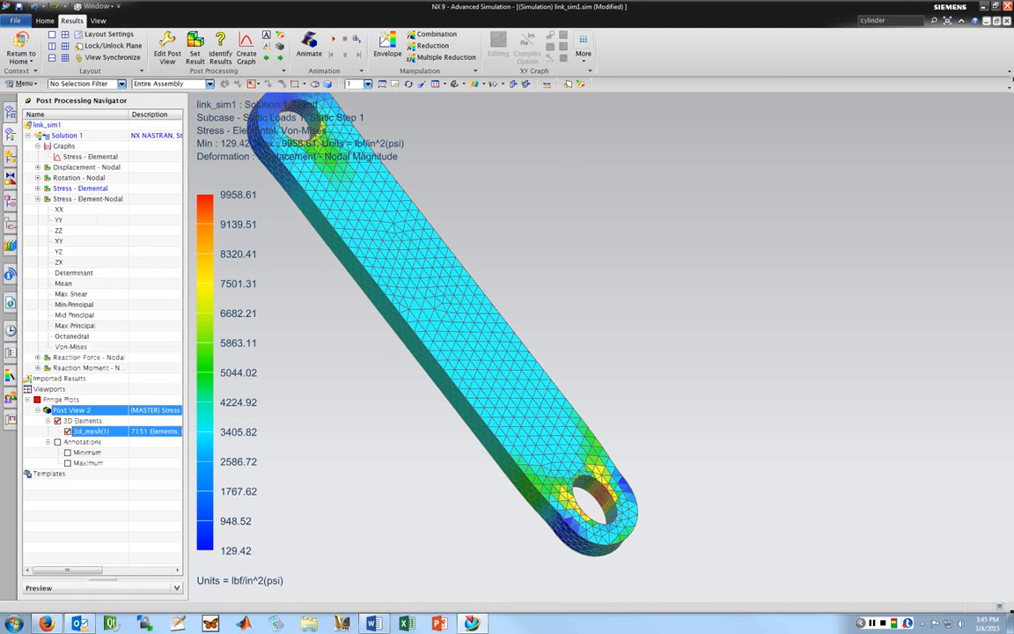
double_click(70, 346)
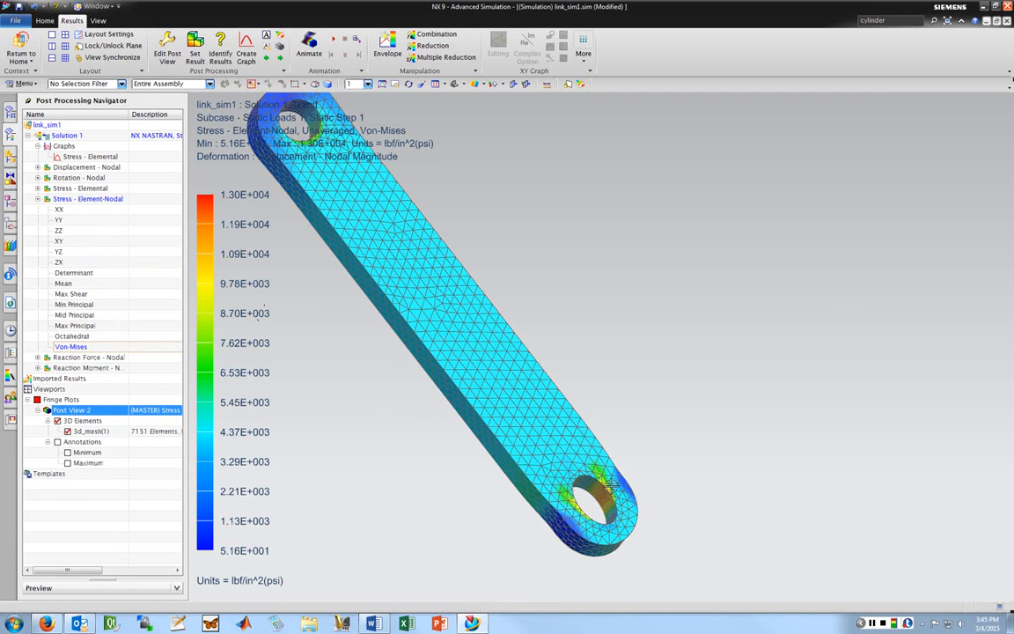
middle_drag(592, 477, 559, 464)
scroll(577, 482, up, 3)
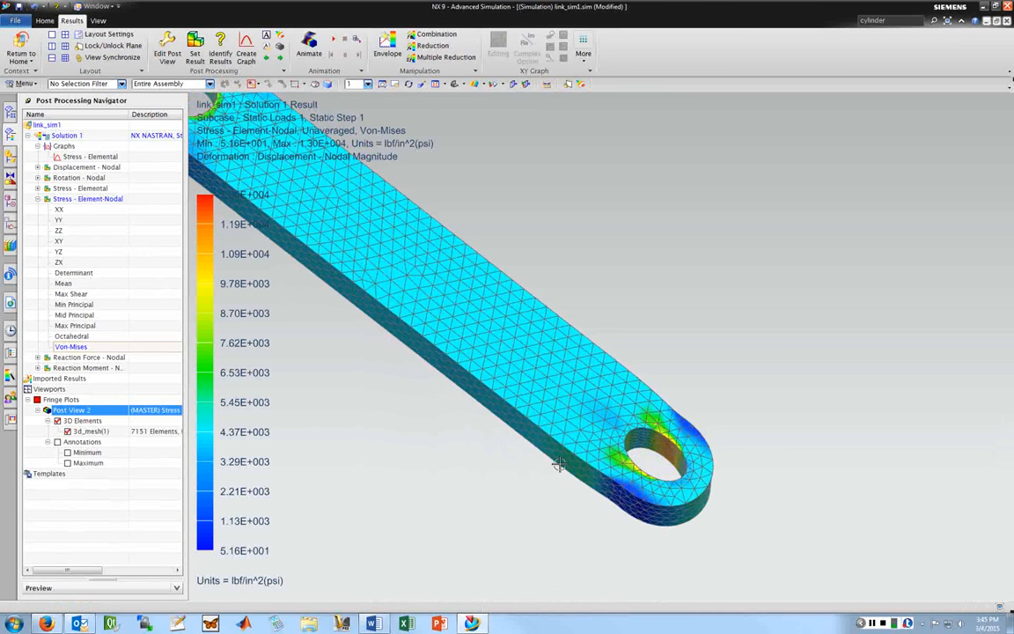
scroll(559, 464, down, 2)
middle_drag(574, 395, 659, 421)
middle_drag(606, 378, 606, 378)
scroll(606, 378, up, 2)
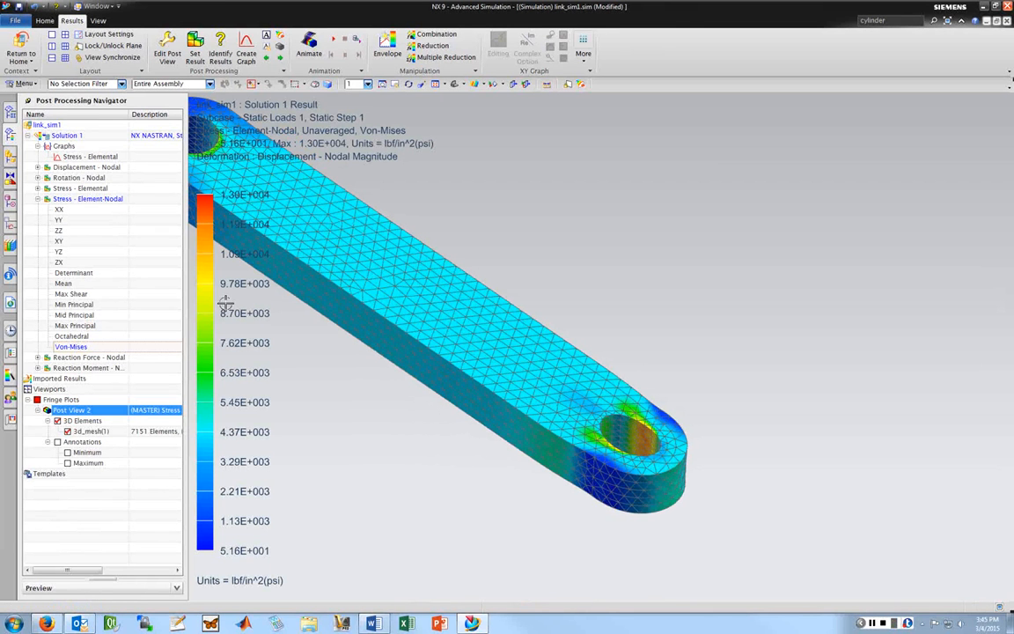
- Plot the nodal displacement of the link in X, Y and Z one after another, ending with its Magnitude
click(37, 198)
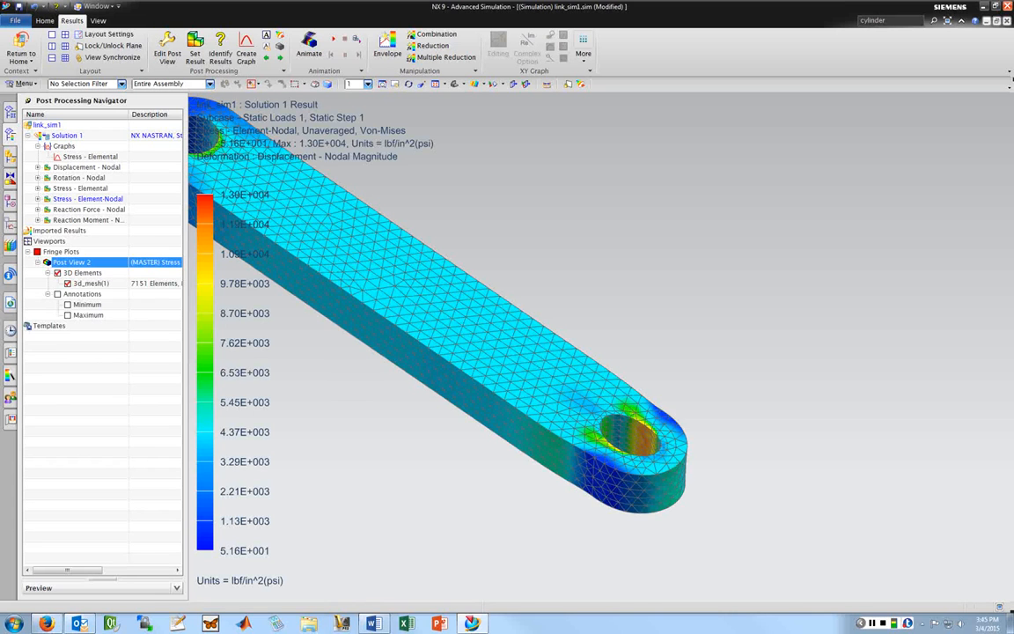
click(37, 167)
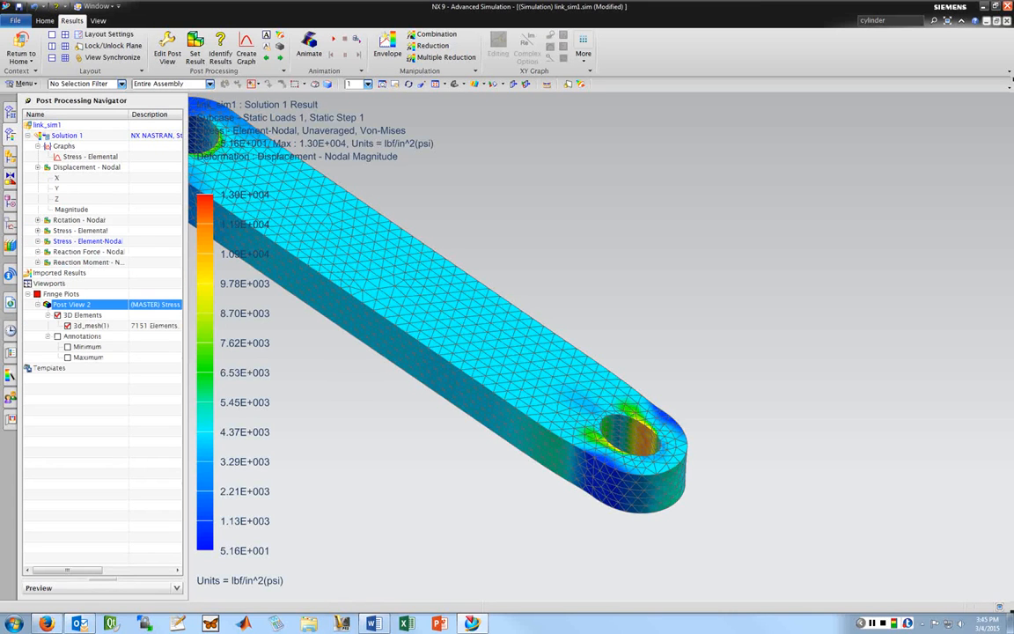
double_click(56, 177)
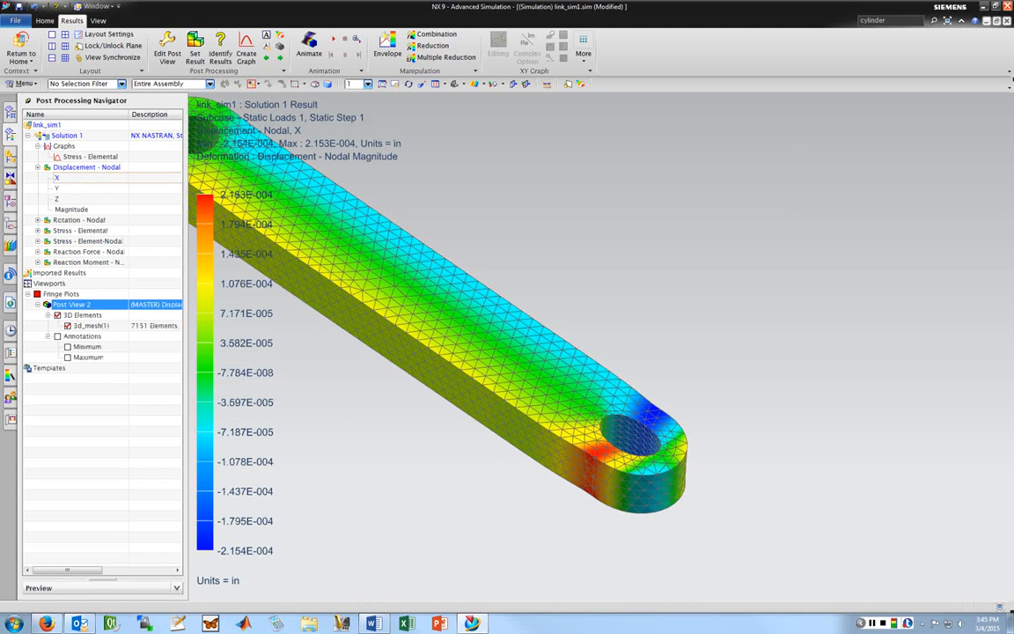
double_click(56, 188)
double_click(56, 198)
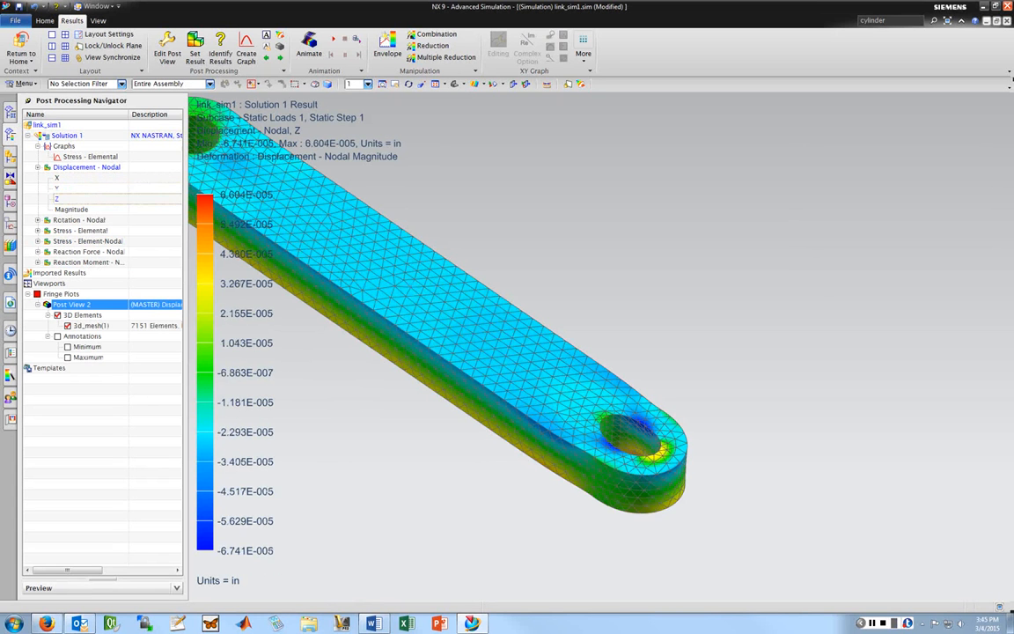
double_click(70, 208)
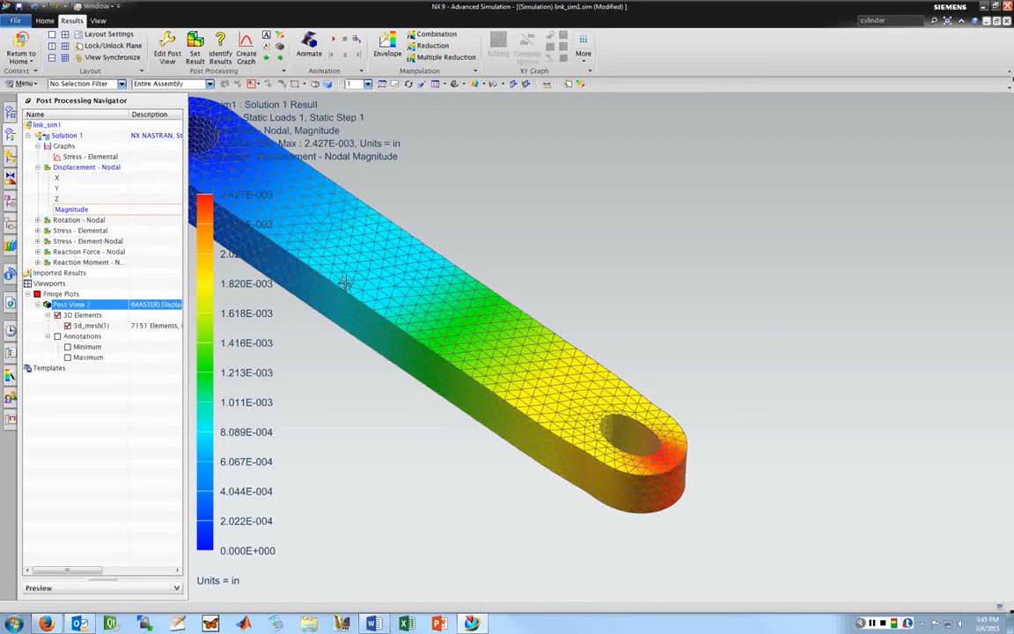
- Examine the displacement magnitude along the link from several angles, comparing both hole ends with the legend's minimum and maximum
scroll(326, 255, down, 3)
scroll(327, 255, up, 5)
scroll(291, 226, down, 5)
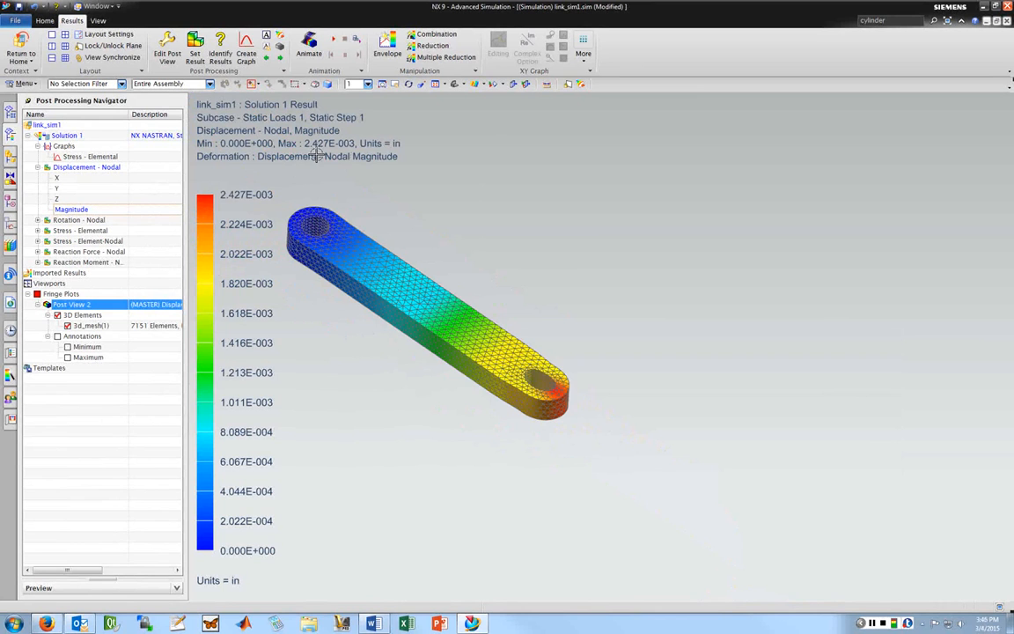
scroll(361, 332, down, 2)
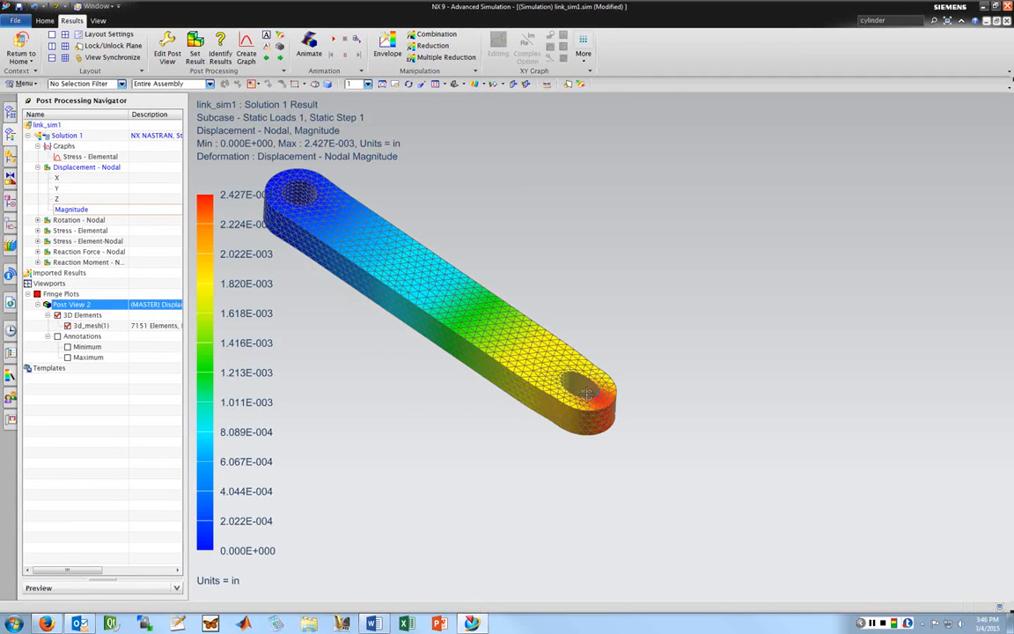
scroll(446, 335, up, 2)
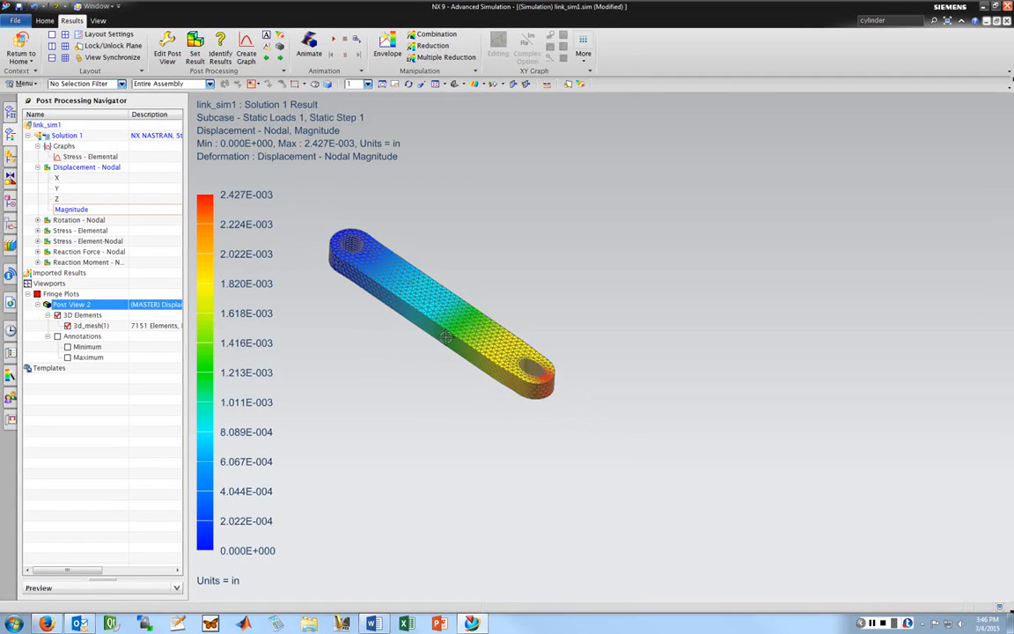
scroll(446, 337, down, 1)
middle_drag(453, 396, 463, 361)
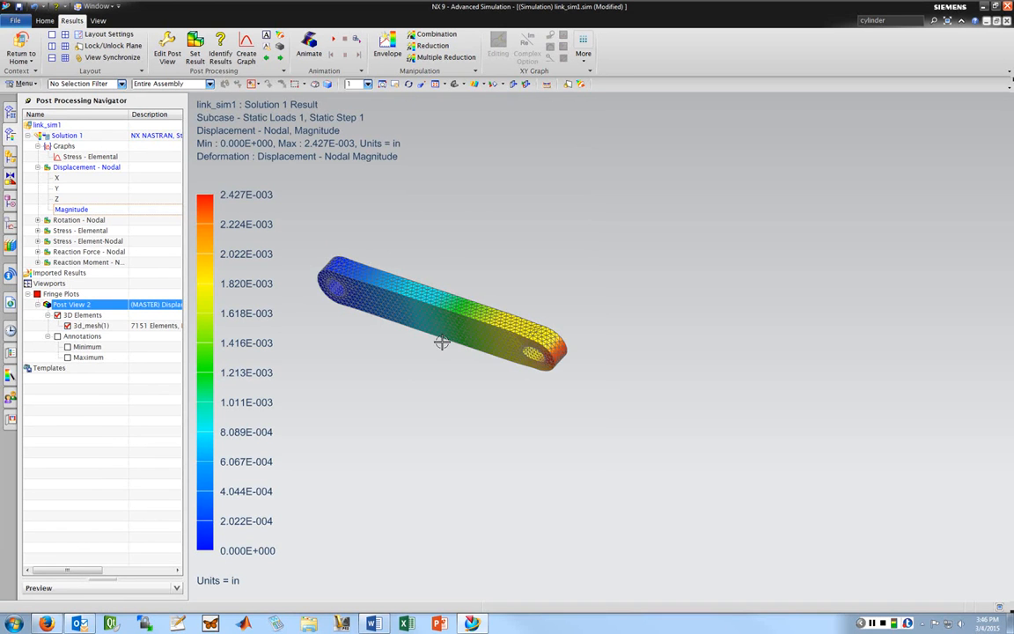
drag(443, 345, 382, 340)
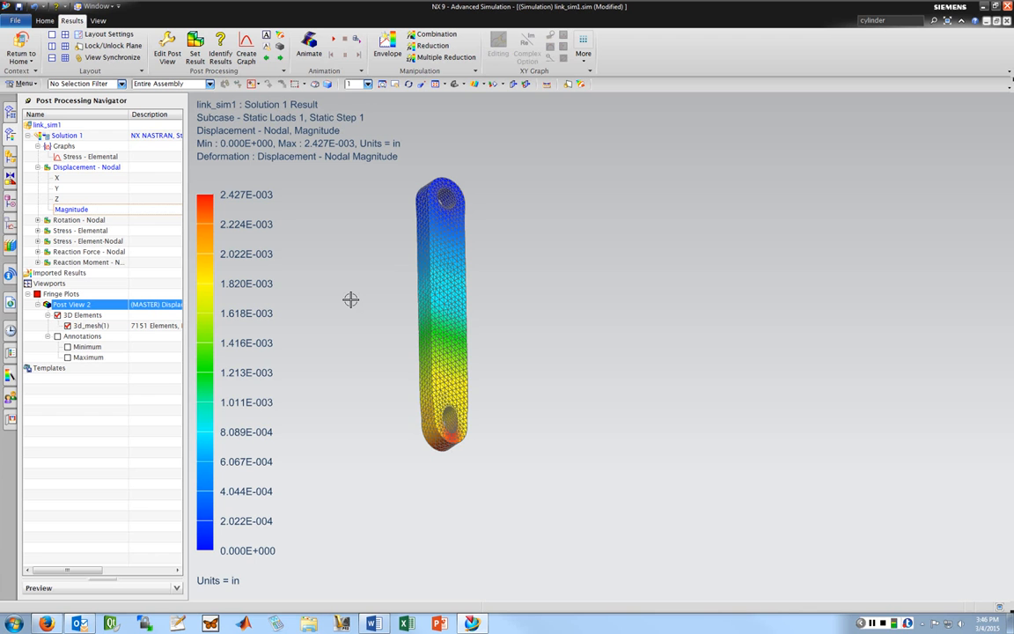
drag(350, 299, 384, 228)
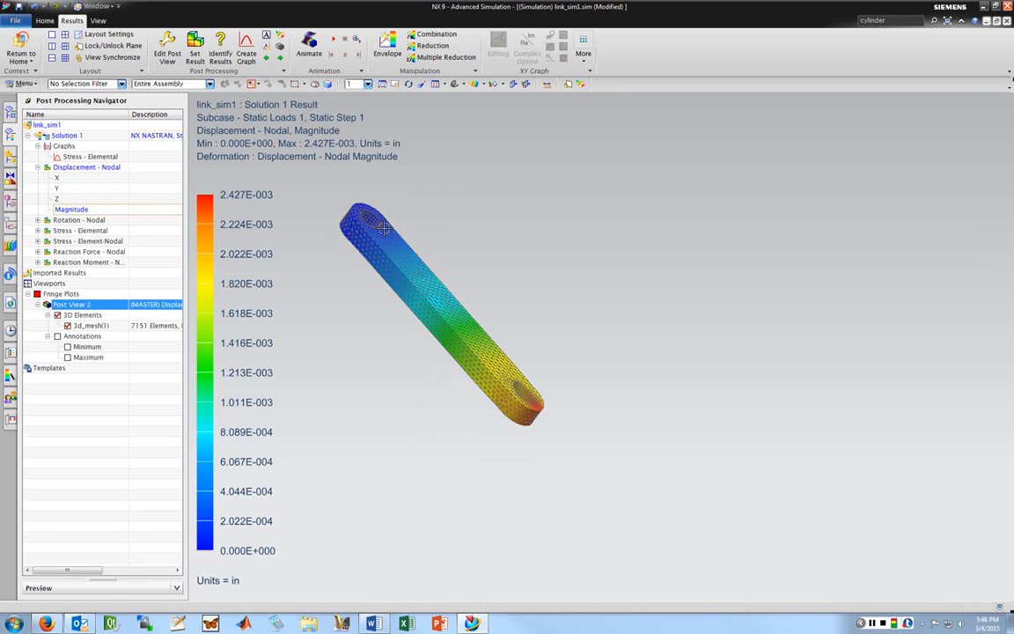